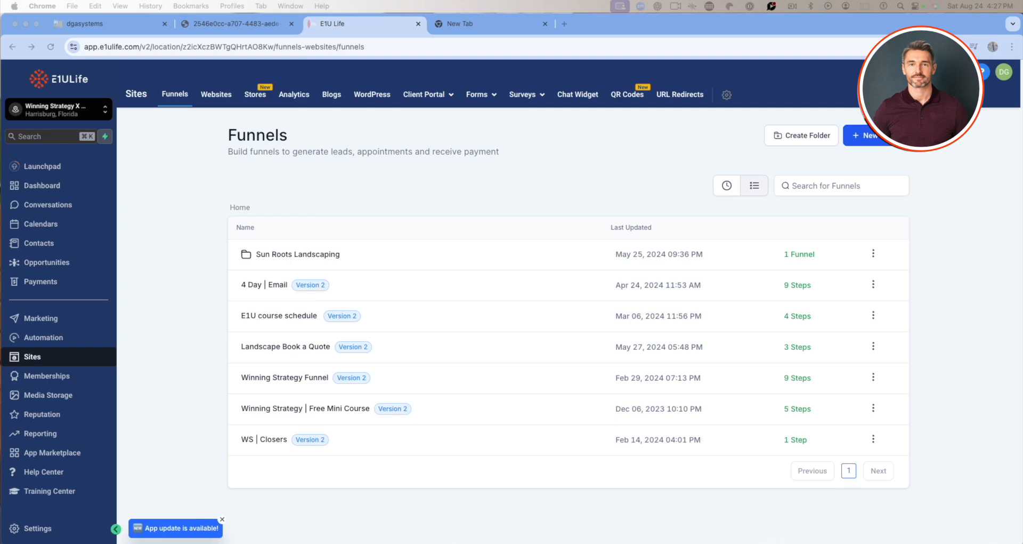
Start creating a new funnel from templates and continue to the template library.
{"action": "left_click", "coordinate": [875, 142]}
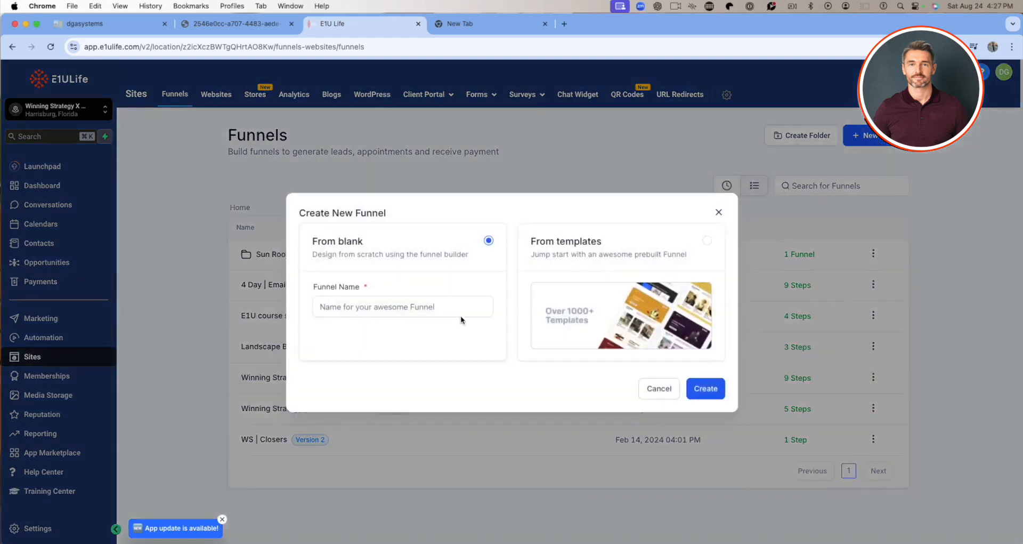
{"action": "left_click", "coordinate": [421, 303]}
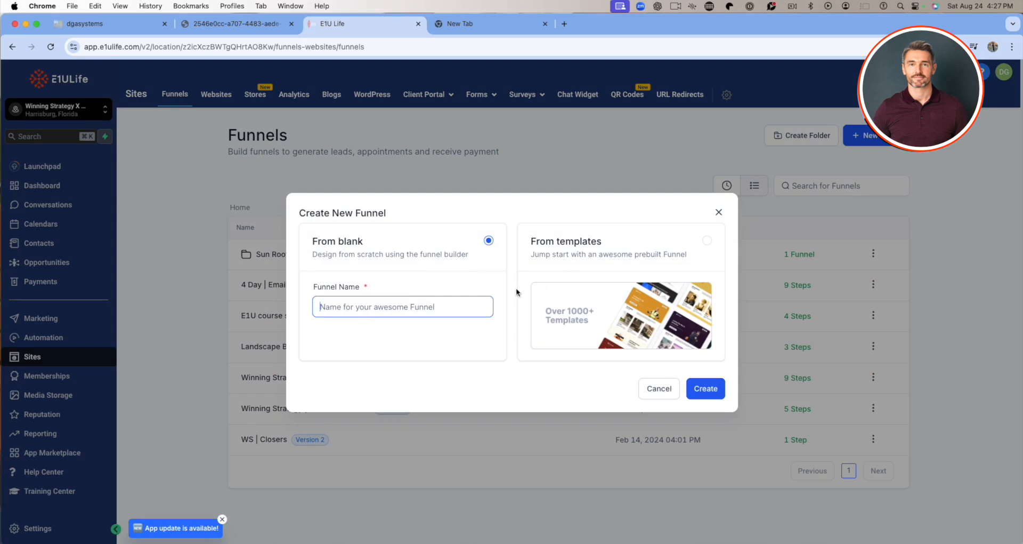
{"action": "left_click", "coordinate": [708, 241]}
{"action": "left_click", "coordinate": [489, 241]}
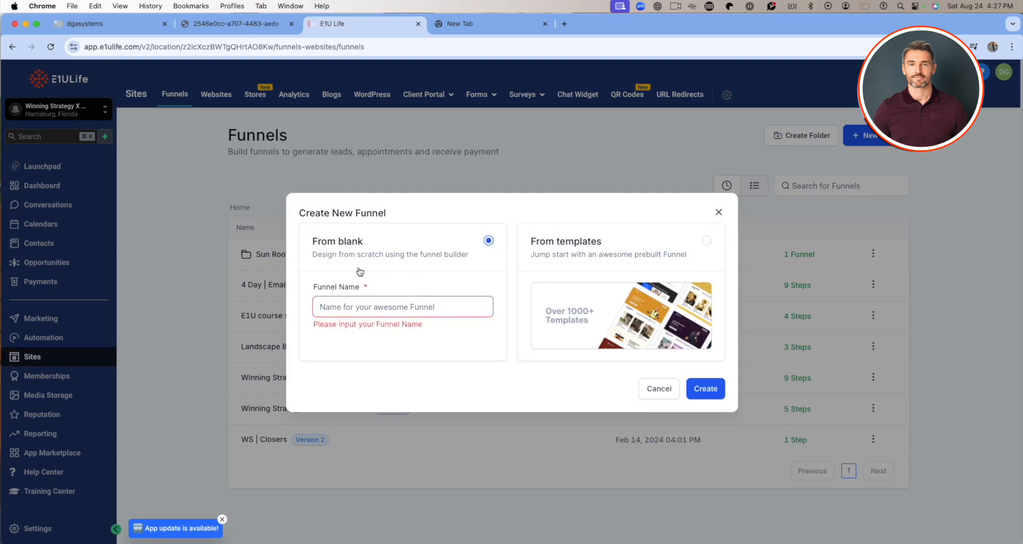
{"action": "left_click", "coordinate": [707, 241]}
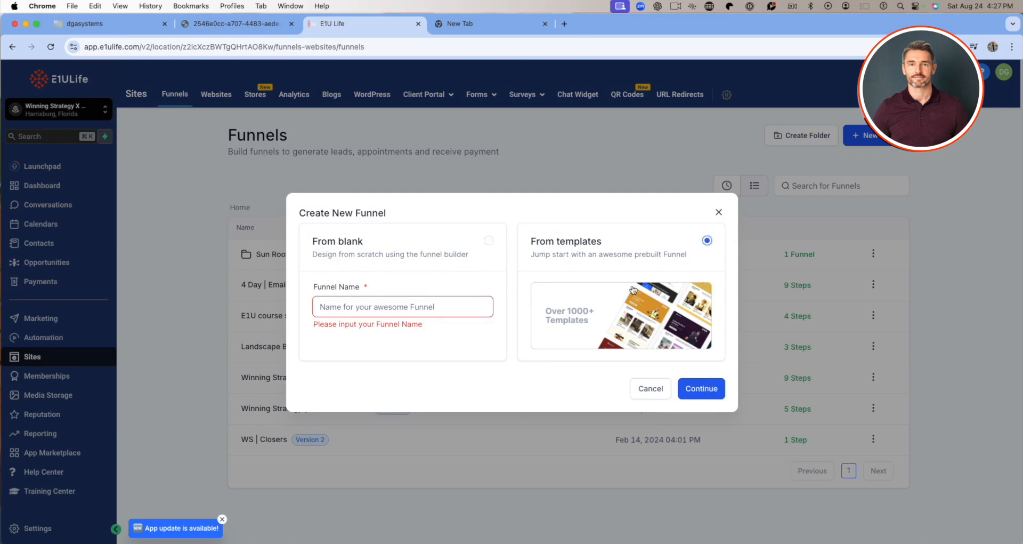
{"action": "left_click", "coordinate": [703, 390]}
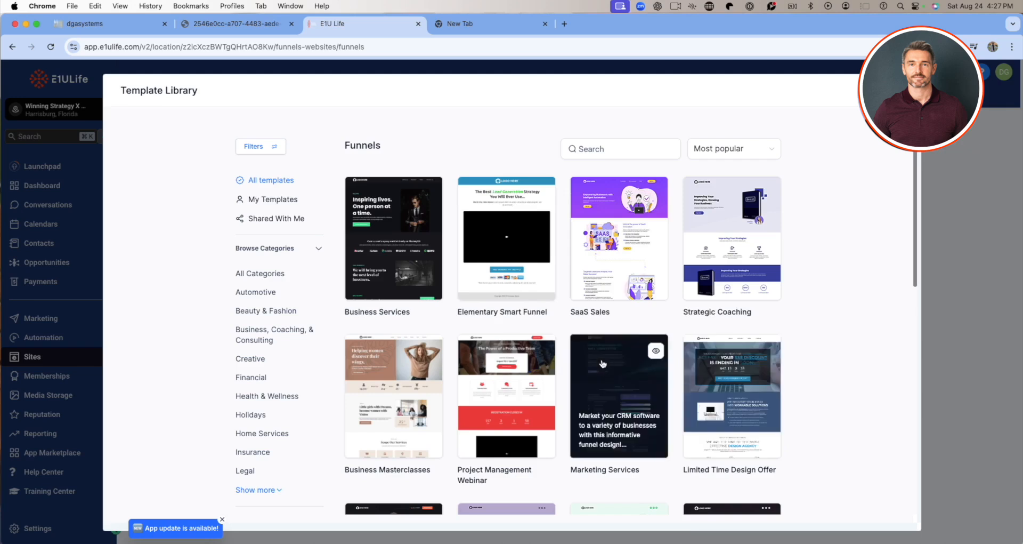
Browse the funnel templates in the library and expand the full list of categories.
{"action": "scroll", "coordinate": [602, 364], "scroll_direction": "down", "scroll_amount": 2}
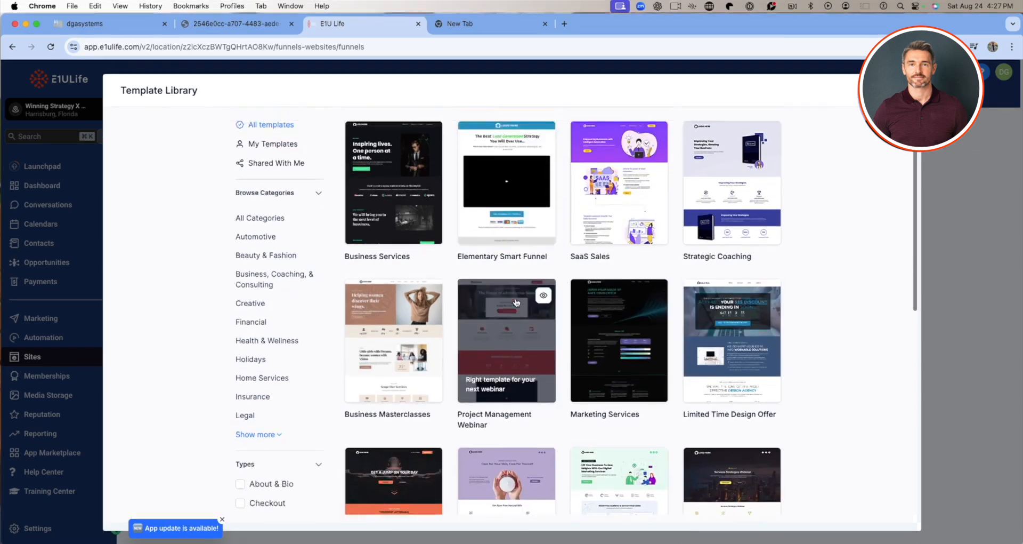
{"action": "scroll", "coordinate": [516, 302], "scroll_direction": "up", "scroll_amount": 2}
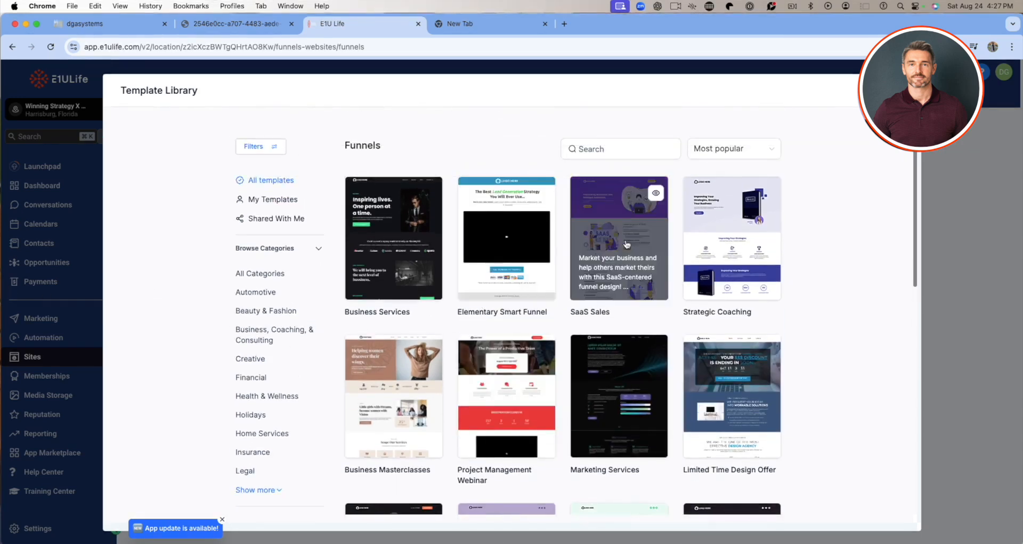
{"action": "scroll", "coordinate": [516, 245], "scroll_direction": "down", "scroll_amount": 10}
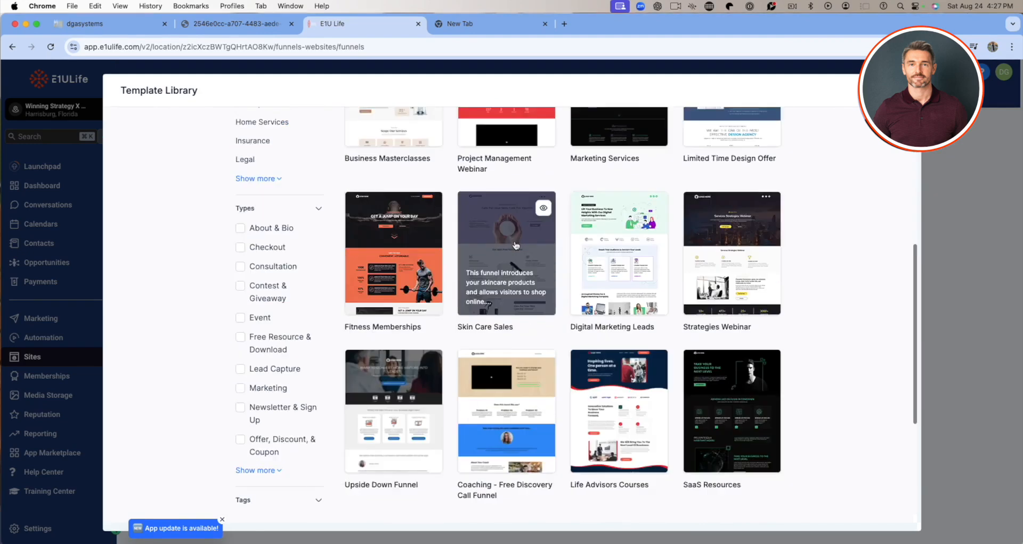
{"action": "scroll", "coordinate": [516, 245], "scroll_direction": "up", "scroll_amount": 6}
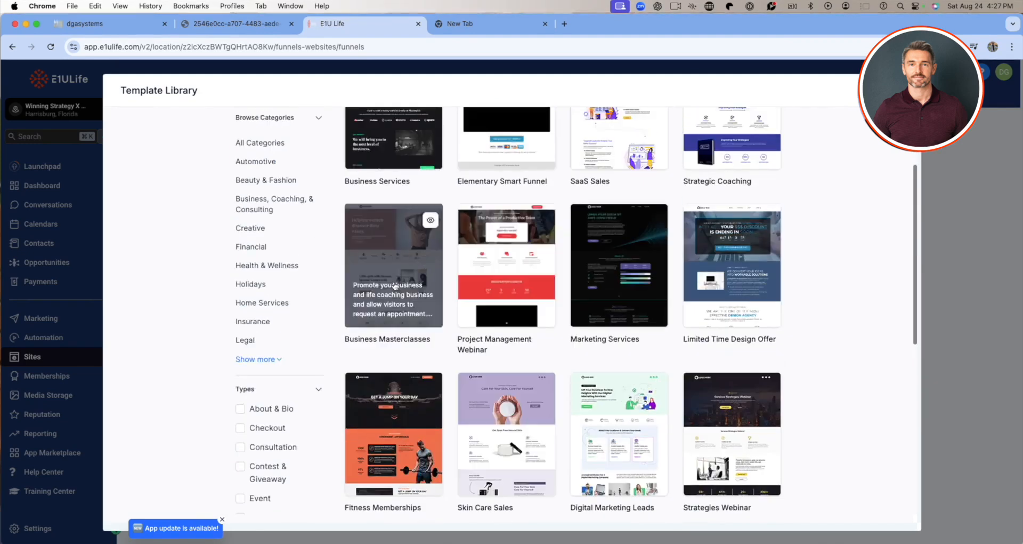
{"action": "scroll", "coordinate": [396, 286], "scroll_direction": "up", "scroll_amount": 3}
{"action": "left_click", "coordinate": [253, 457]}
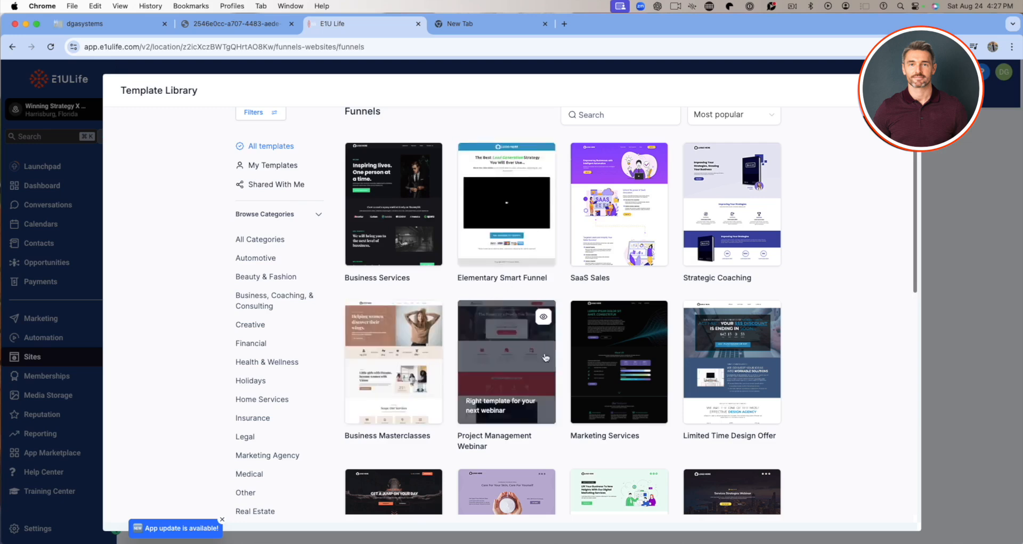
{"action": "scroll", "coordinate": [564, 340], "scroll_direction": "down", "scroll_amount": 1}
{"action": "scroll", "coordinate": [565, 340], "scroll_direction": "down", "scroll_amount": 10}
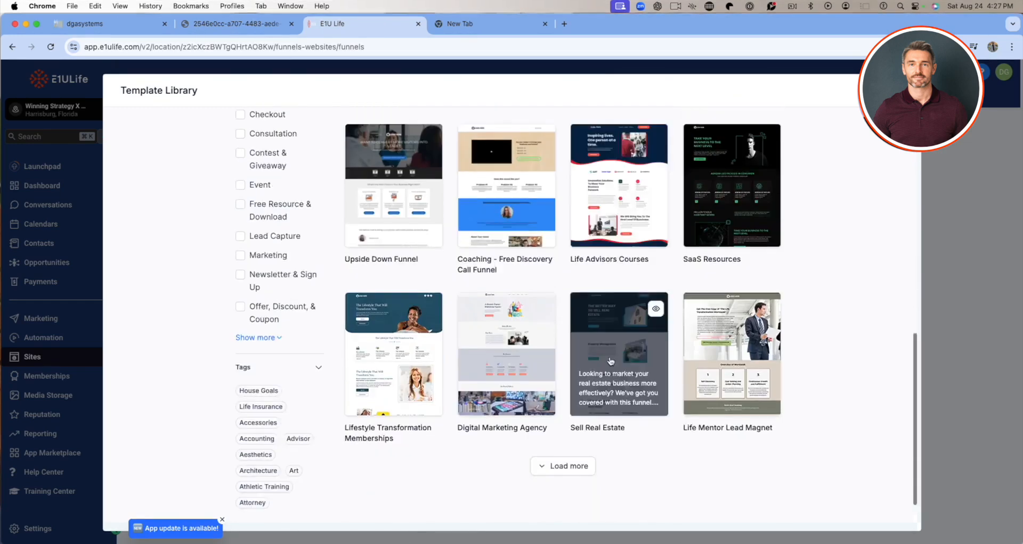
{"action": "scroll", "coordinate": [609, 360], "scroll_direction": "up", "scroll_amount": 10}
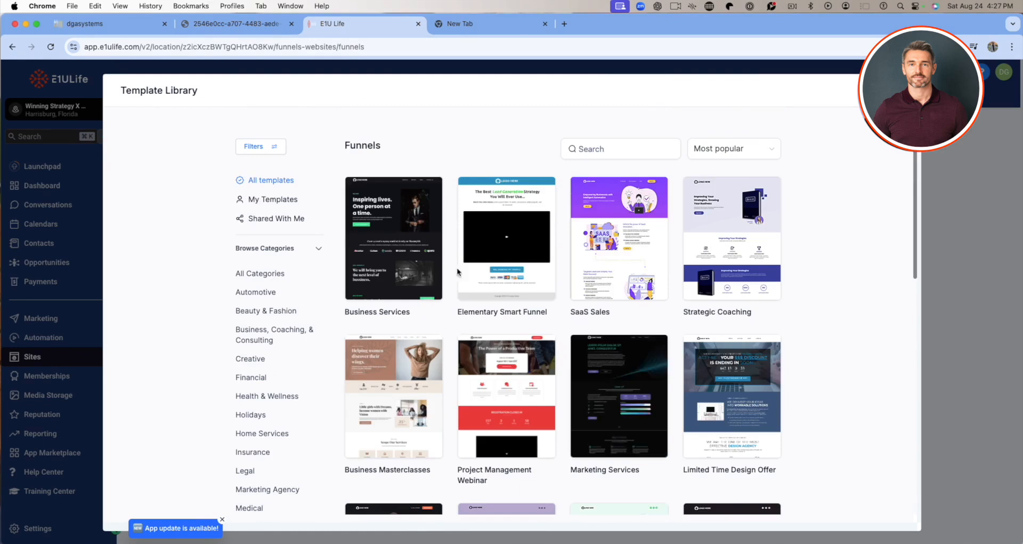
Preview the Elementary Smart Funnel template, create the funnel from it and open its Video Sales Page in the page builder.
{"action": "left_click", "coordinate": [542, 195]}
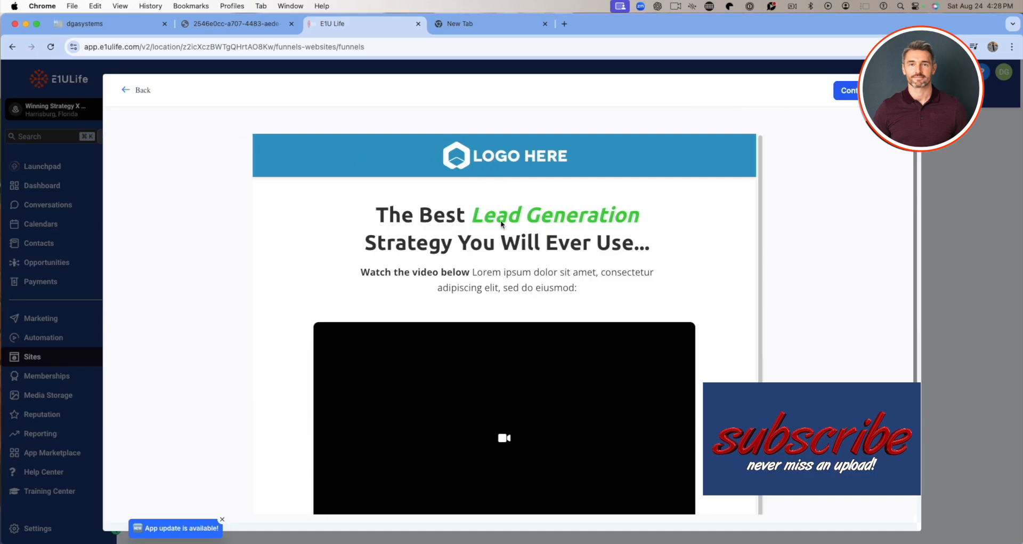
{"action": "scroll", "coordinate": [500, 219], "scroll_direction": "down", "scroll_amount": 5}
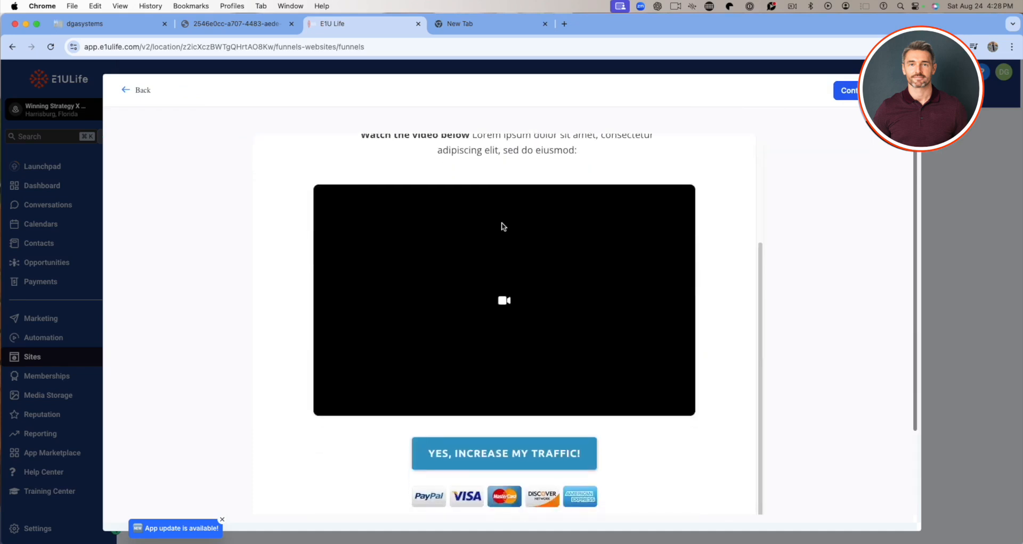
{"action": "left_click", "coordinate": [847, 90]}
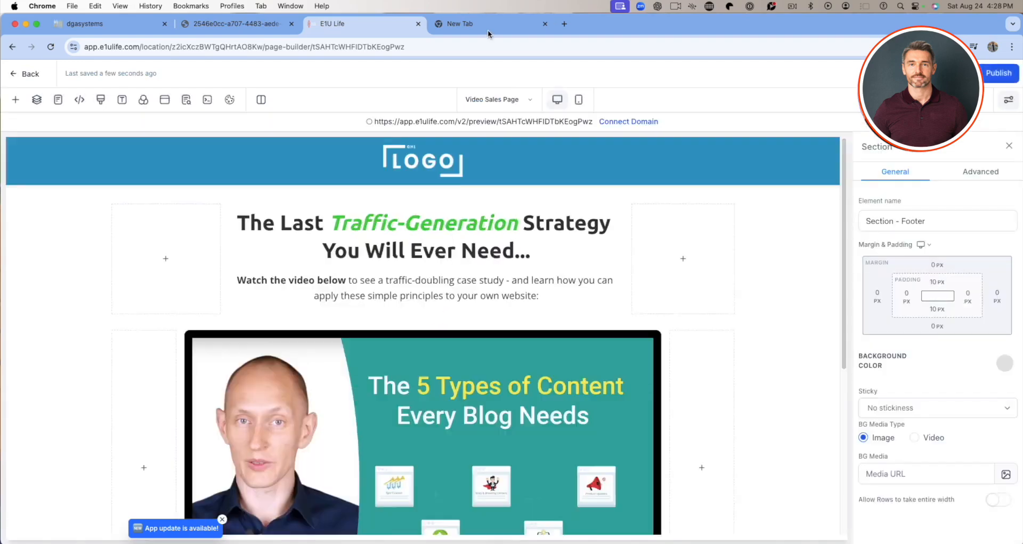
Look through the Video Sales Page layout and check that the words "The Last" in the headline can be selected for editing.
{"action": "scroll", "coordinate": [442, 375], "scroll_direction": "down", "scroll_amount": 5}
{"action": "scroll", "coordinate": [451, 371], "scroll_direction": "up", "scroll_amount": 5}
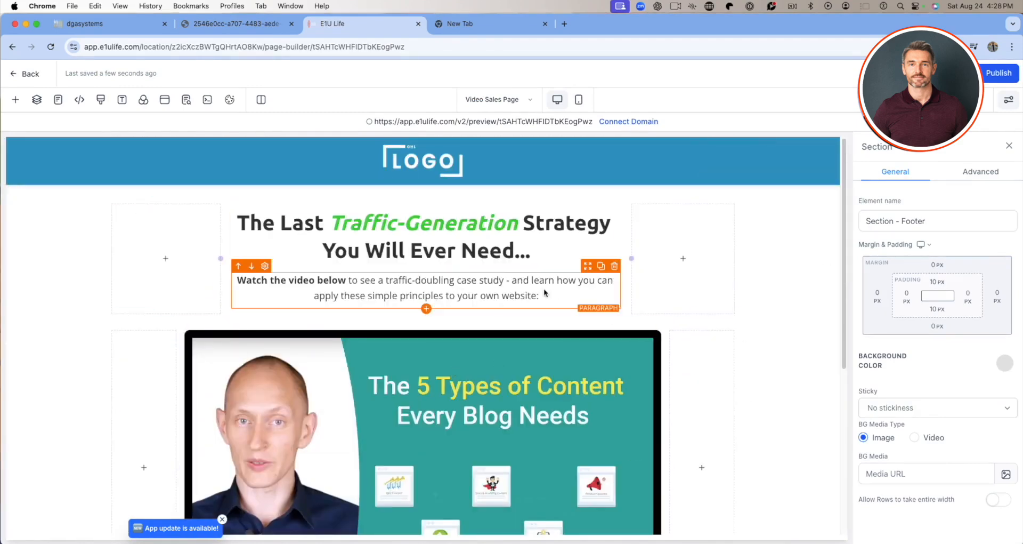
{"action": "scroll", "coordinate": [582, 290], "scroll_direction": "down", "scroll_amount": 3}
{"action": "scroll", "coordinate": [586, 288], "scroll_direction": "up", "scroll_amount": 3}
{"action": "left_click", "coordinate": [328, 229]}
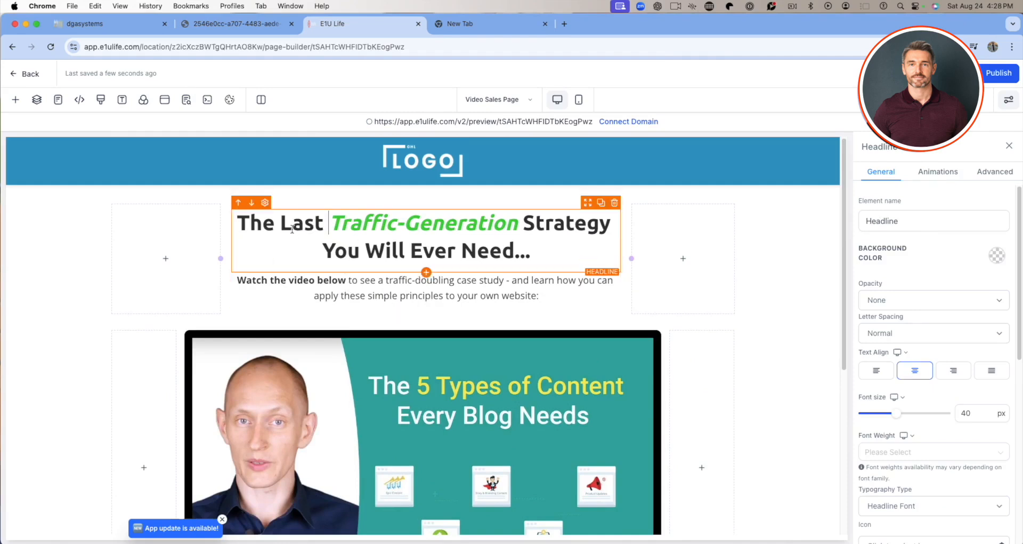
{"action": "left_click", "coordinate": [321, 223]}
{"action": "left_click_drag", "start_coordinate": [324, 223], "coordinate": [238, 223]}
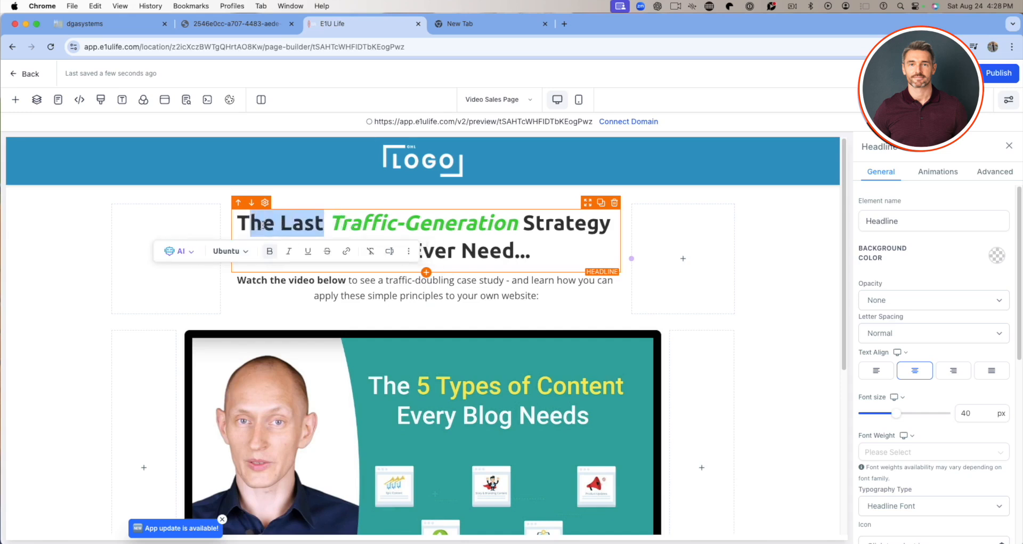
{"action": "left_click", "coordinate": [369, 224]}
{"action": "scroll", "coordinate": [447, 246], "scroll_direction": "down", "scroll_amount": 2}
{"action": "scroll", "coordinate": [447, 246], "scroll_direction": "up", "scroll_amount": 3}
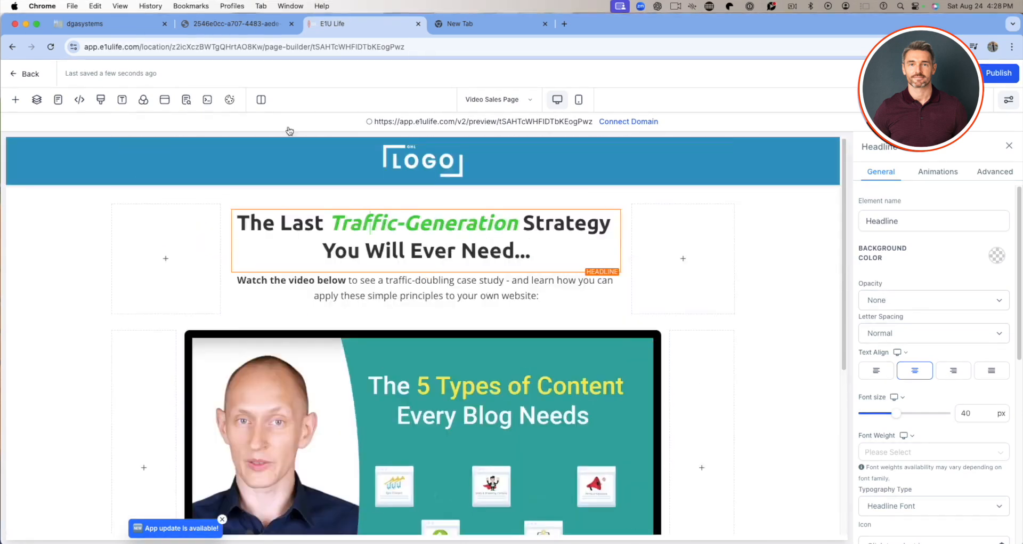
Inspect the settings of the header section, the logo image, the video and the call-to-action button.
{"action": "left_click", "coordinate": [88, 145]}
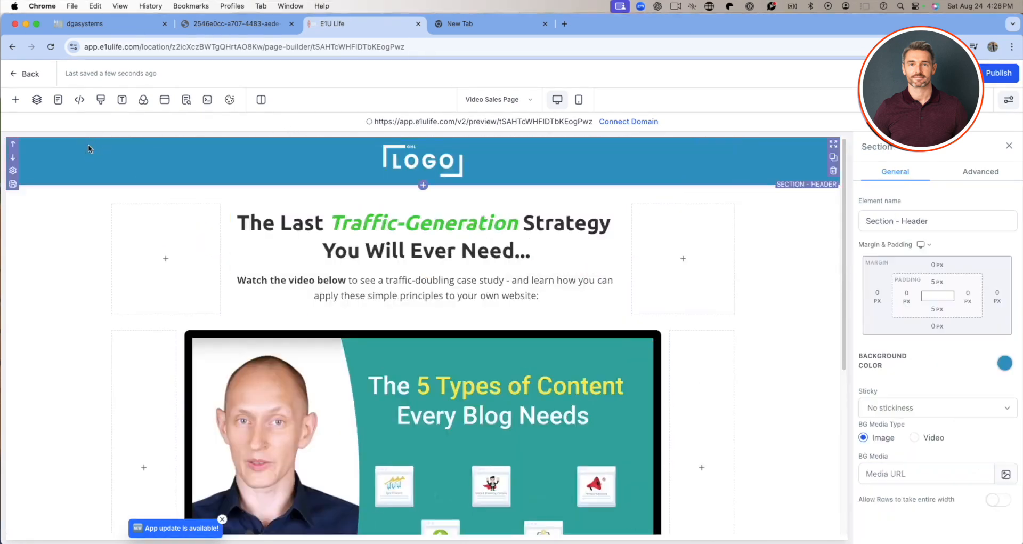
{"action": "left_click", "coordinate": [401, 179]}
{"action": "scroll", "coordinate": [421, 239], "scroll_direction": "down", "scroll_amount": 5}
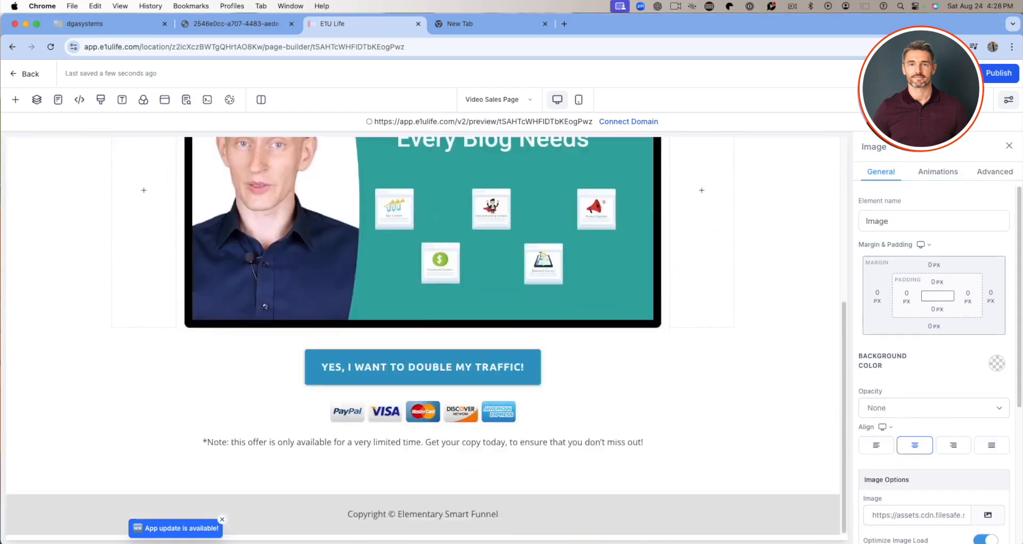
{"action": "left_click", "coordinate": [463, 191]}
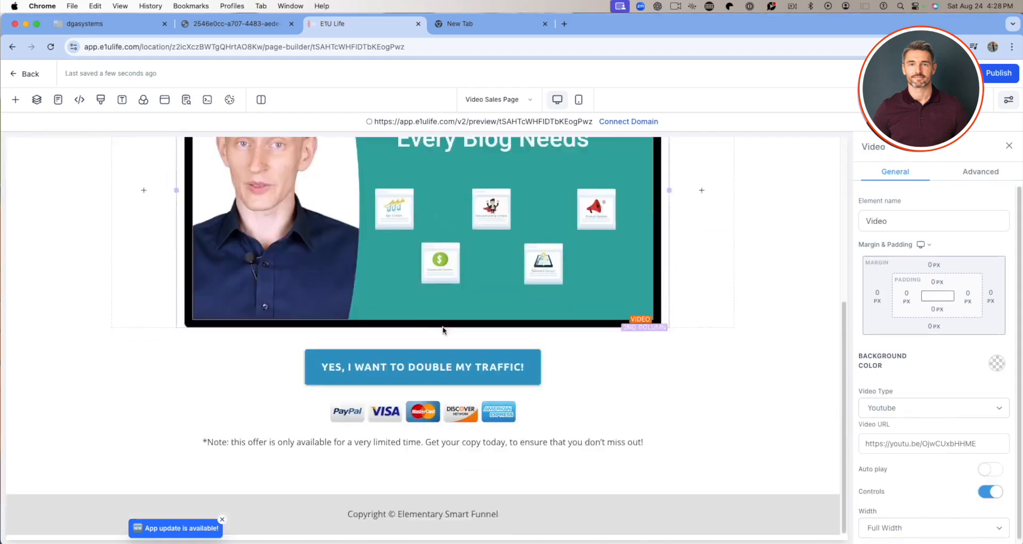
{"action": "left_click", "coordinate": [426, 365]}
{"action": "scroll", "coordinate": [427, 365], "scroll_direction": "up", "scroll_amount": 5}
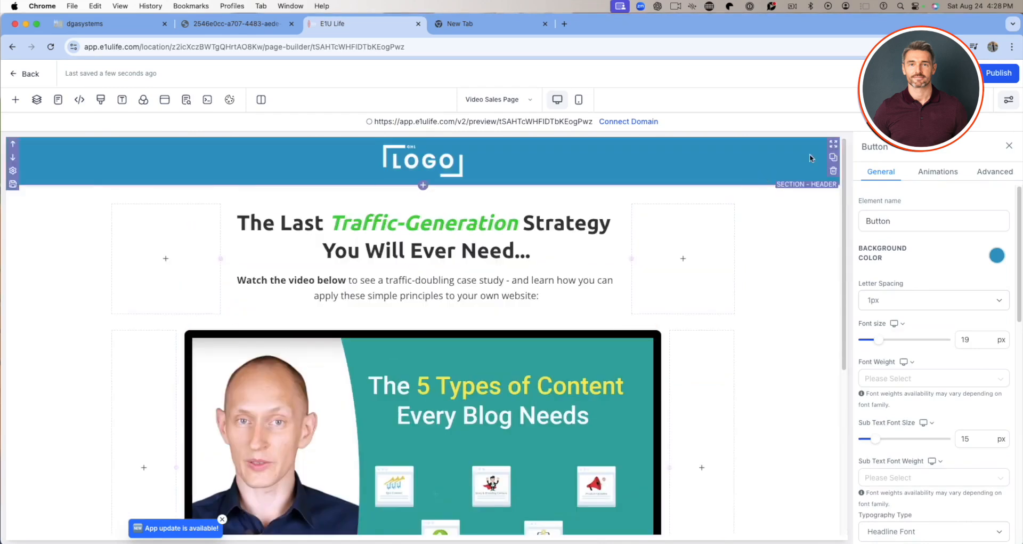
Return to the funnel's overview and view its Video Sales Page and 1-Step Lead Generation steps.
{"action": "left_click", "coordinate": [27, 73]}
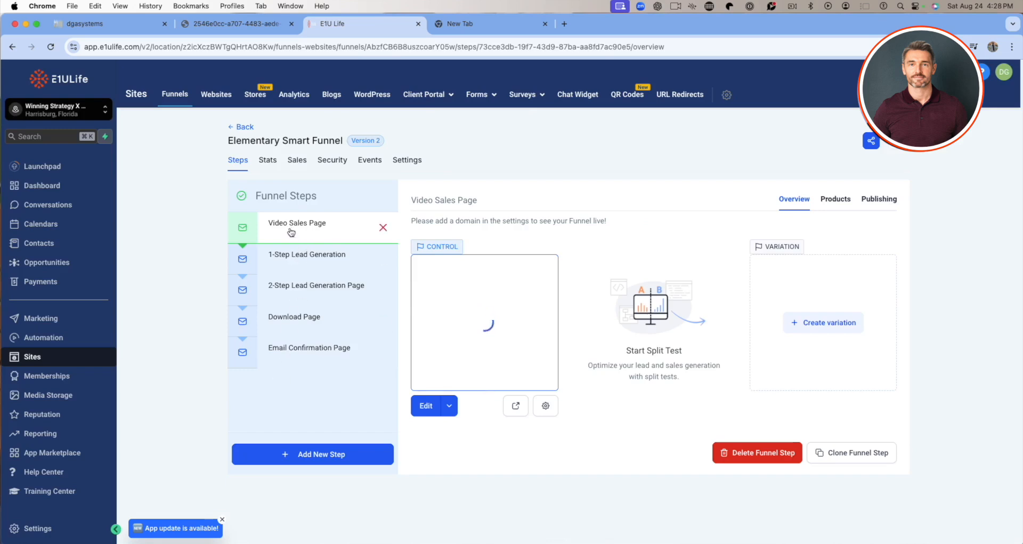
{"action": "left_click", "coordinate": [293, 256]}
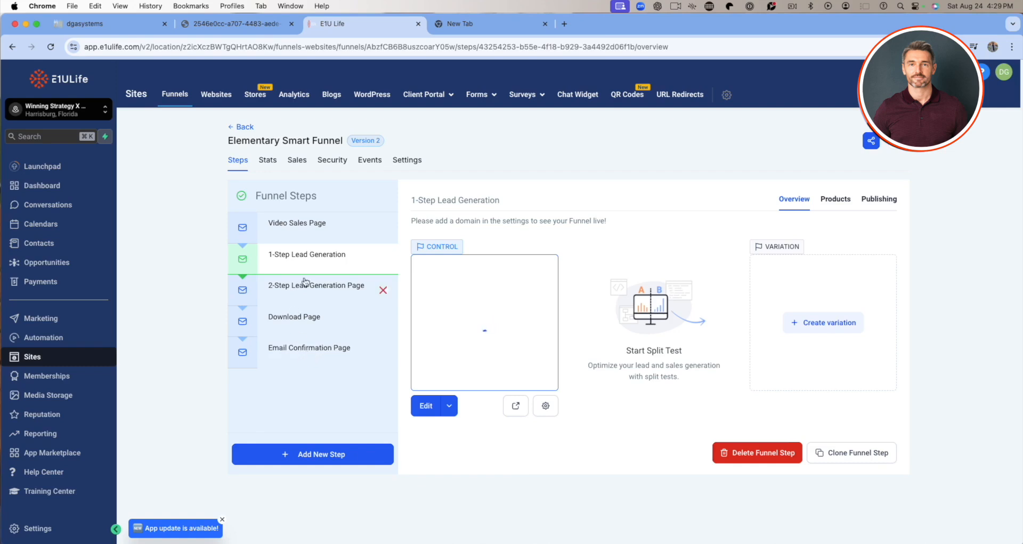
{"action": "left_click", "coordinate": [317, 223]}
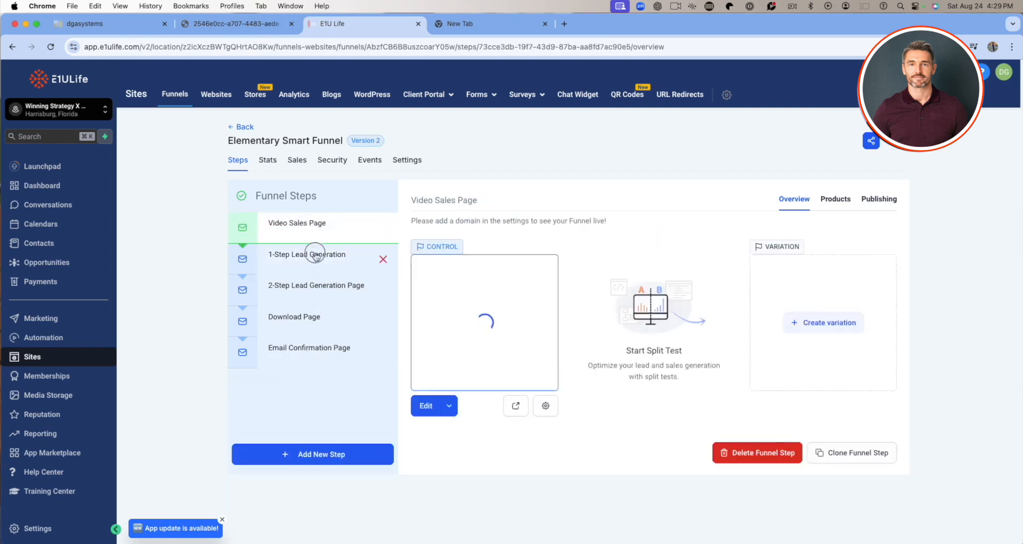
{"action": "left_click", "coordinate": [313, 256]}
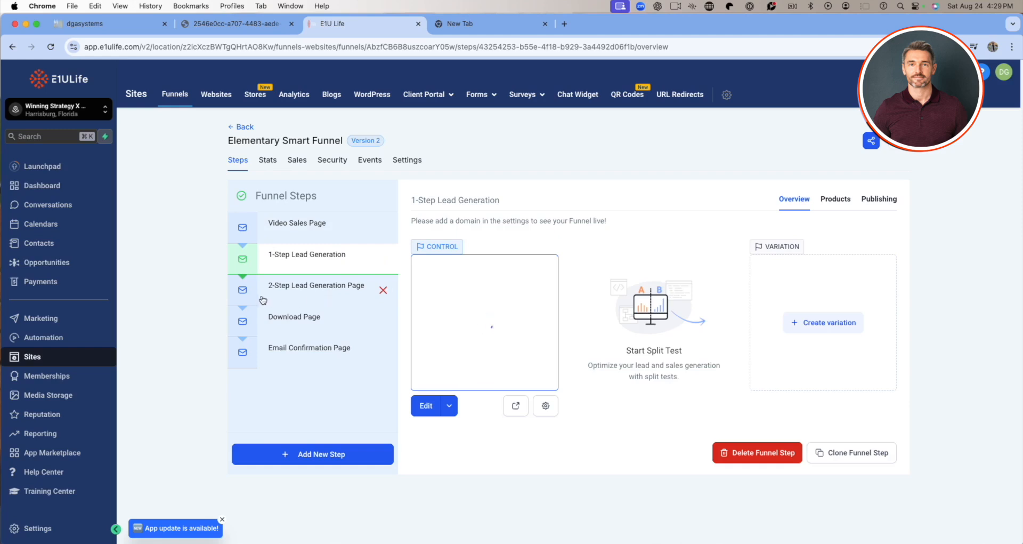
{"action": "left_click", "coordinate": [307, 225]}
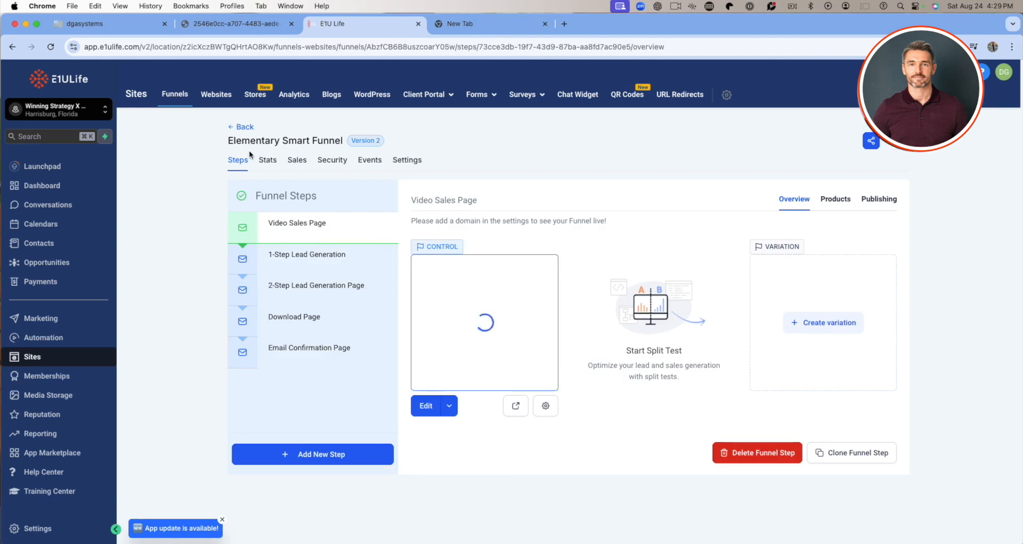
Review the funnel's stats, sales, security headers and tracking events.
{"action": "left_click", "coordinate": [267, 160]}
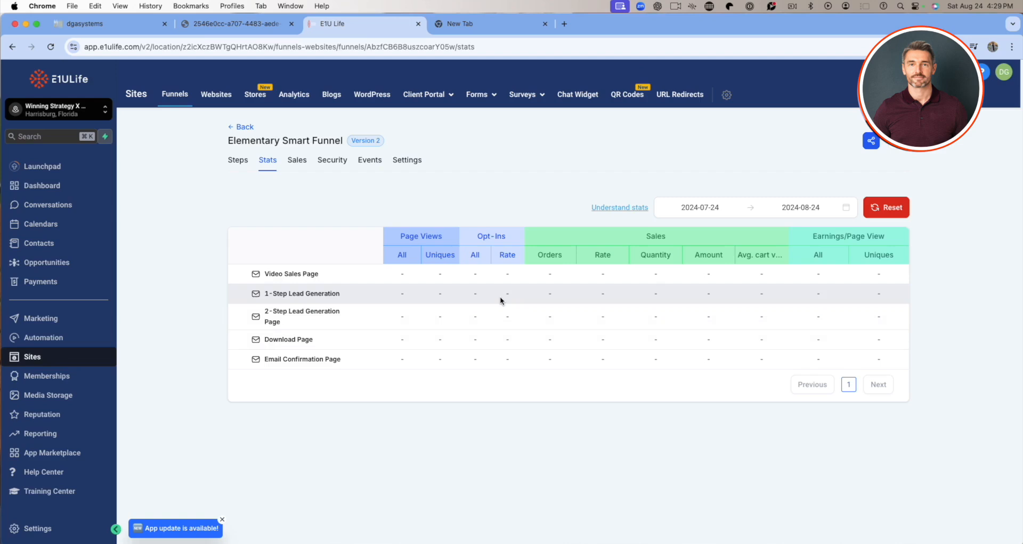
{"action": "left_click", "coordinate": [292, 161]}
{"action": "left_click", "coordinate": [330, 164]}
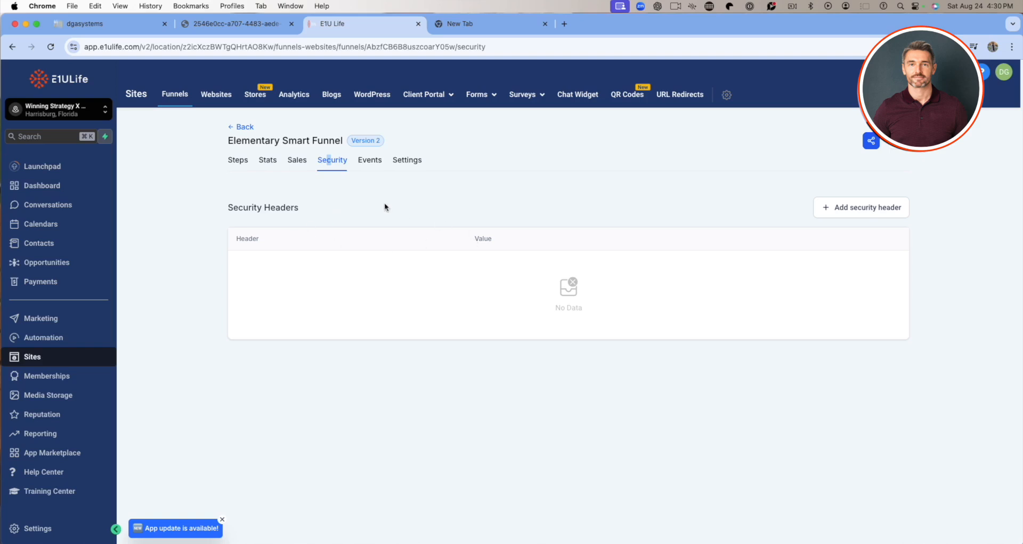
{"action": "left_click", "coordinate": [379, 169]}
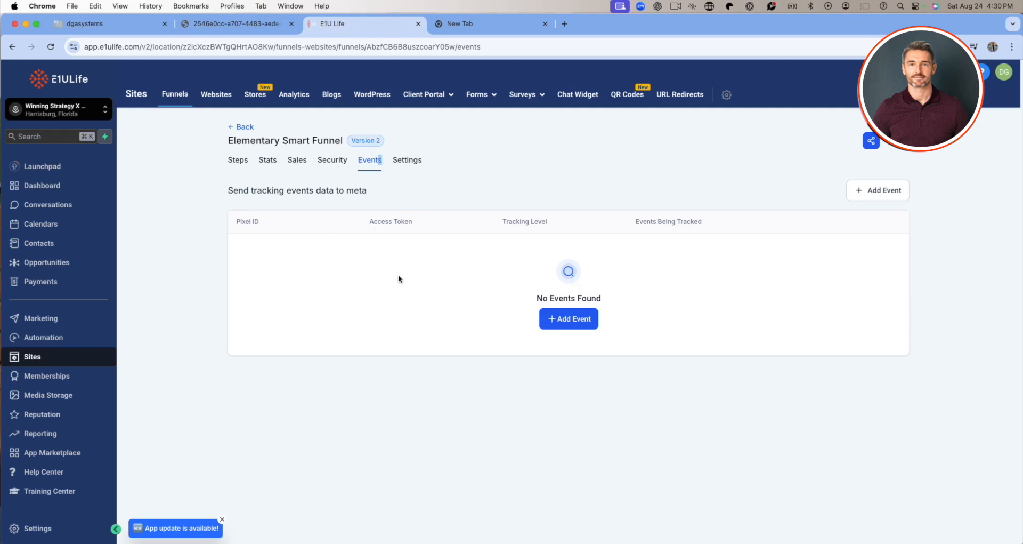
Open the funnel's settings and inspect its name, the selectable domains and the URL path.
{"action": "left_click", "coordinate": [414, 160]}
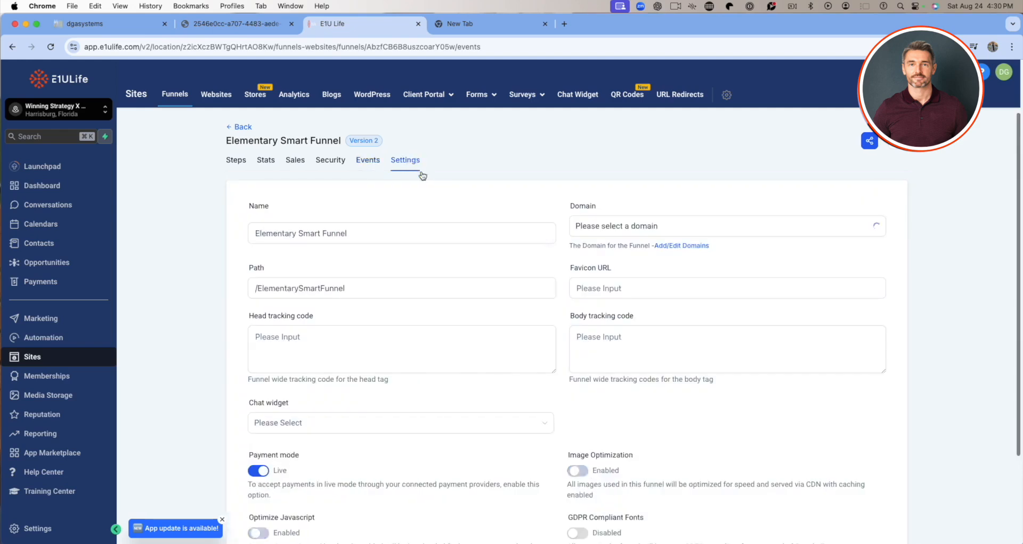
{"action": "left_click_drag", "start_coordinate": [410, 237], "coordinate": [202, 224]}
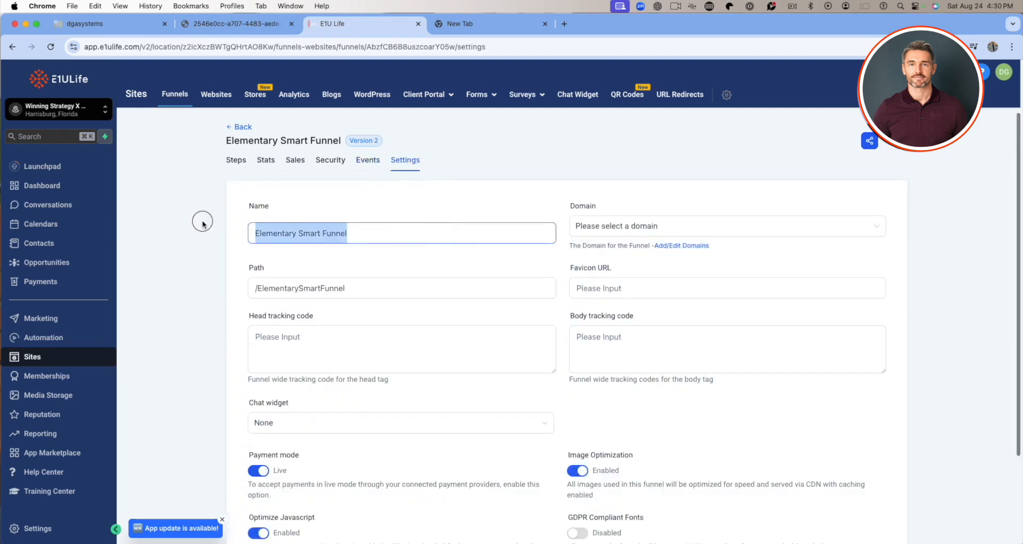
{"action": "left_click", "coordinate": [675, 232]}
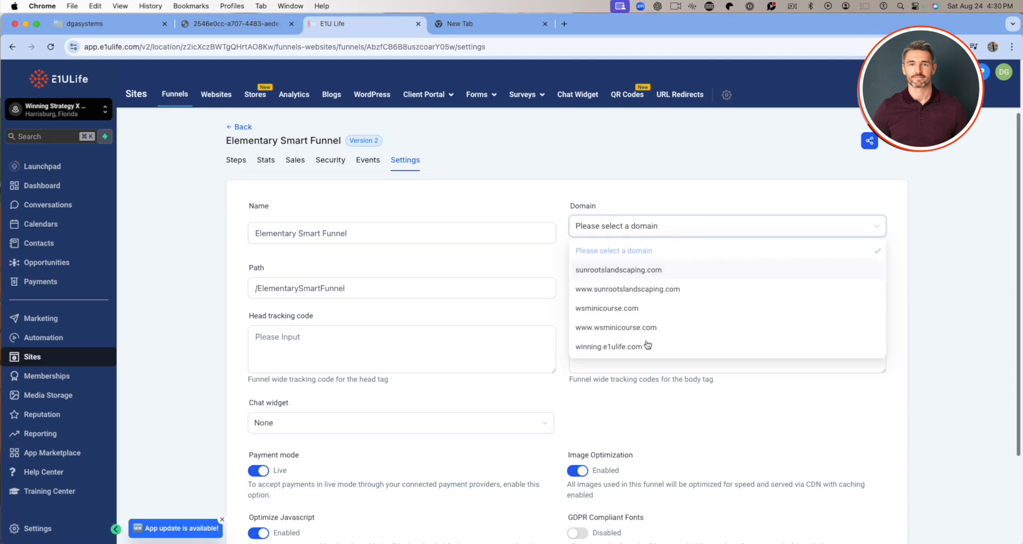
{"action": "left_click", "coordinate": [674, 208]}
{"action": "scroll", "coordinate": [547, 304], "scroll_direction": "down", "scroll_amount": 3}
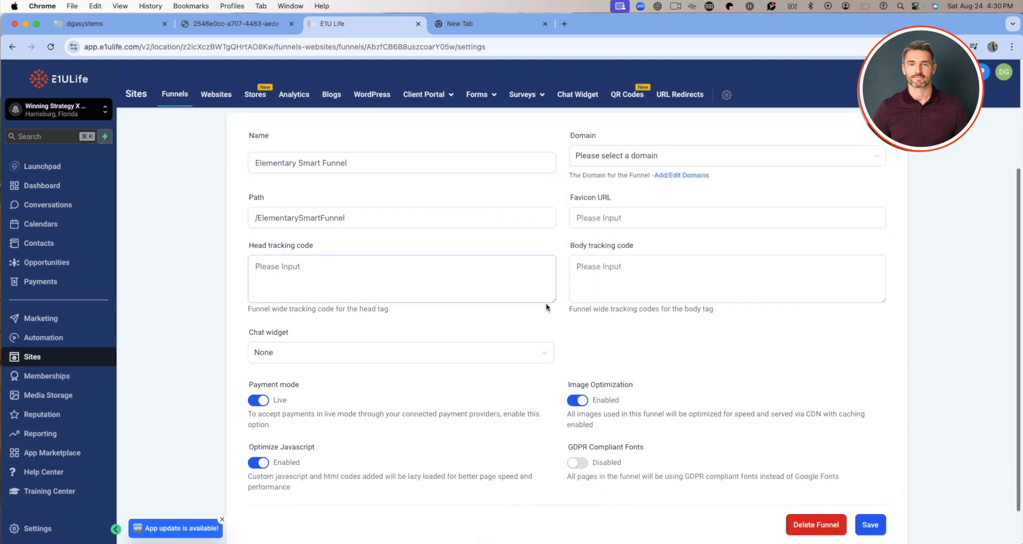
{"action": "left_click", "coordinate": [392, 217]}
{"action": "left_click_drag", "start_coordinate": [392, 218], "coordinate": [258, 216]}
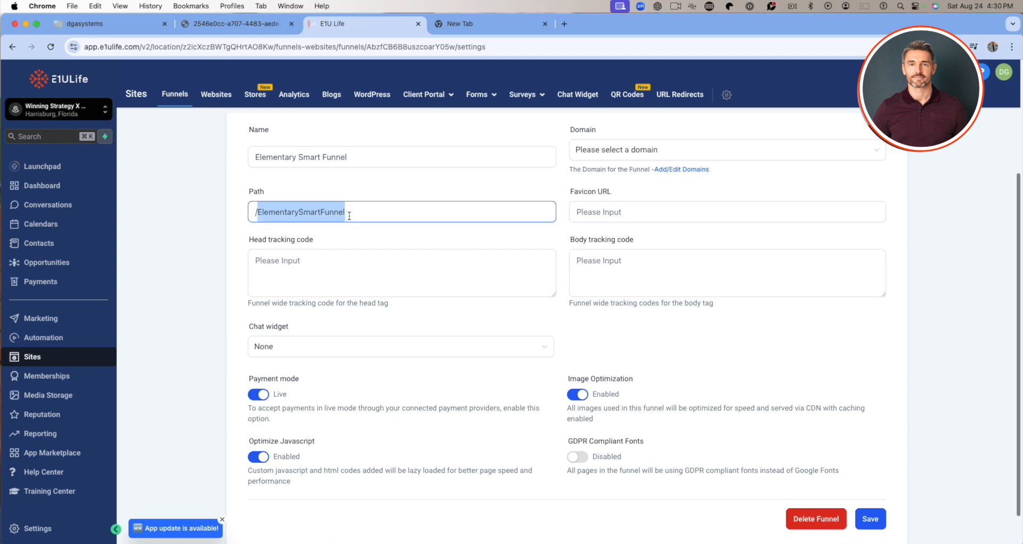
Inspect the funnel's favicon URL, head and body tracking code fields, and the available chat widget choices.
{"action": "left_click", "coordinate": [642, 213]}
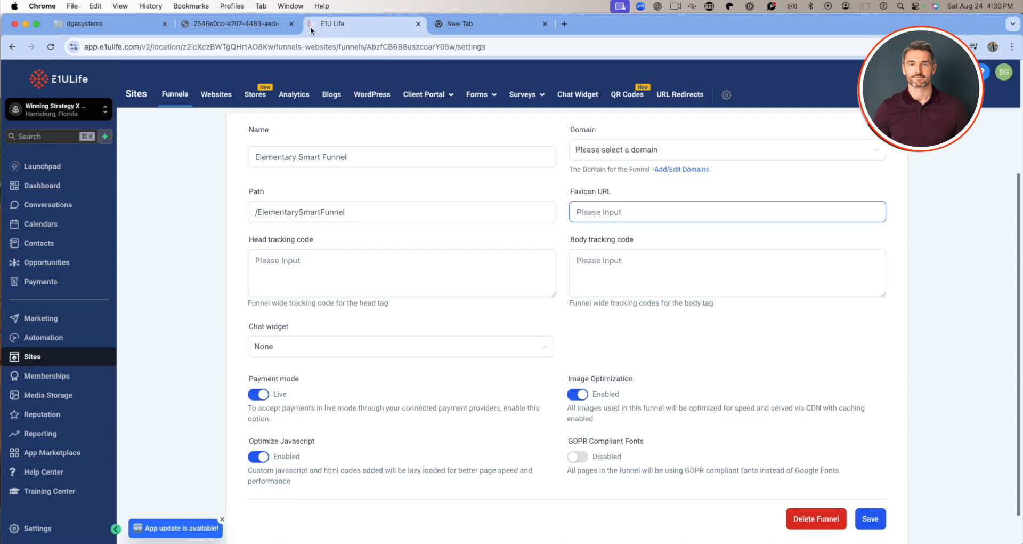
{"action": "left_click", "coordinate": [299, 272]}
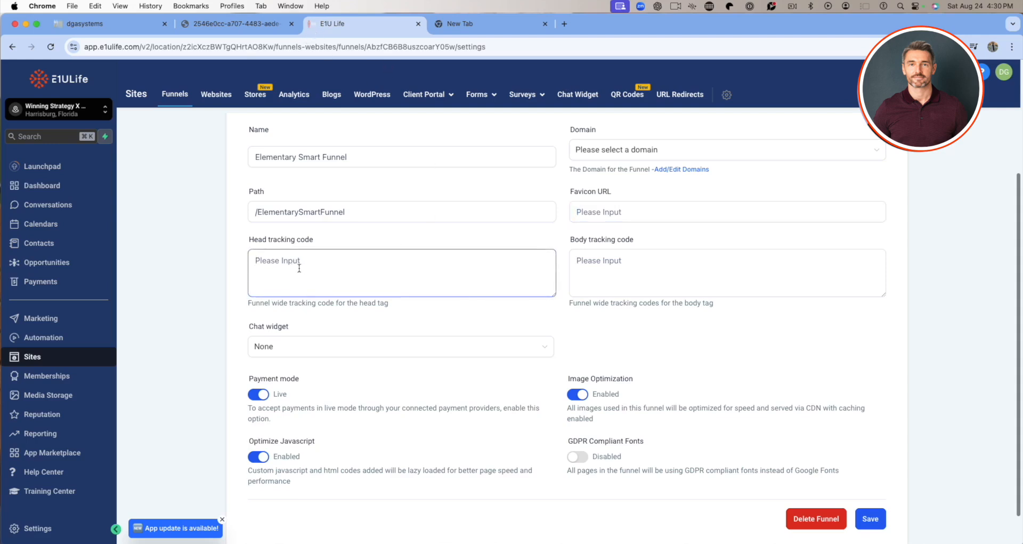
{"action": "left_click", "coordinate": [571, 270]}
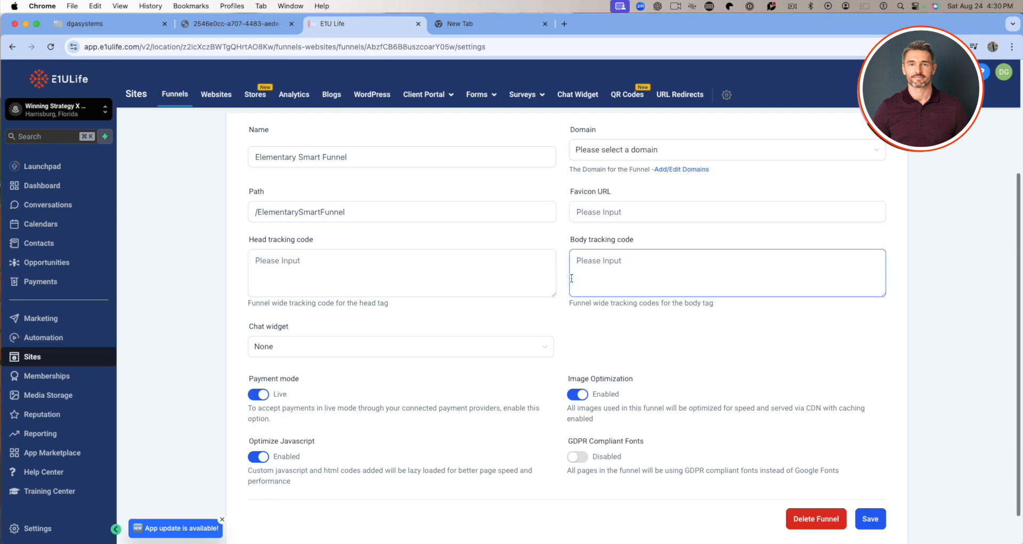
{"action": "scroll", "coordinate": [399, 321], "scroll_direction": "down", "scroll_amount": 1}
{"action": "left_click", "coordinate": [452, 306]}
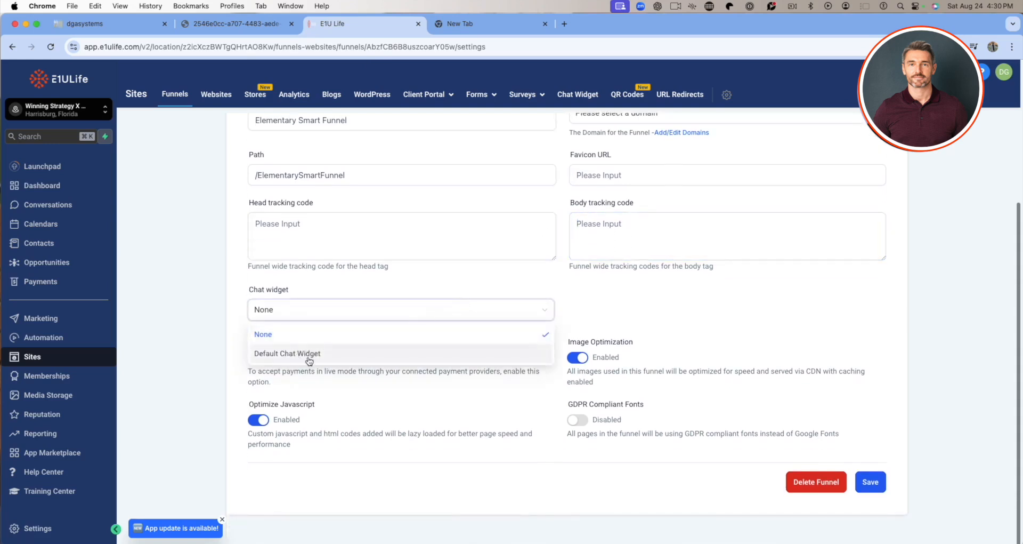
{"action": "left_click", "coordinate": [201, 356]}
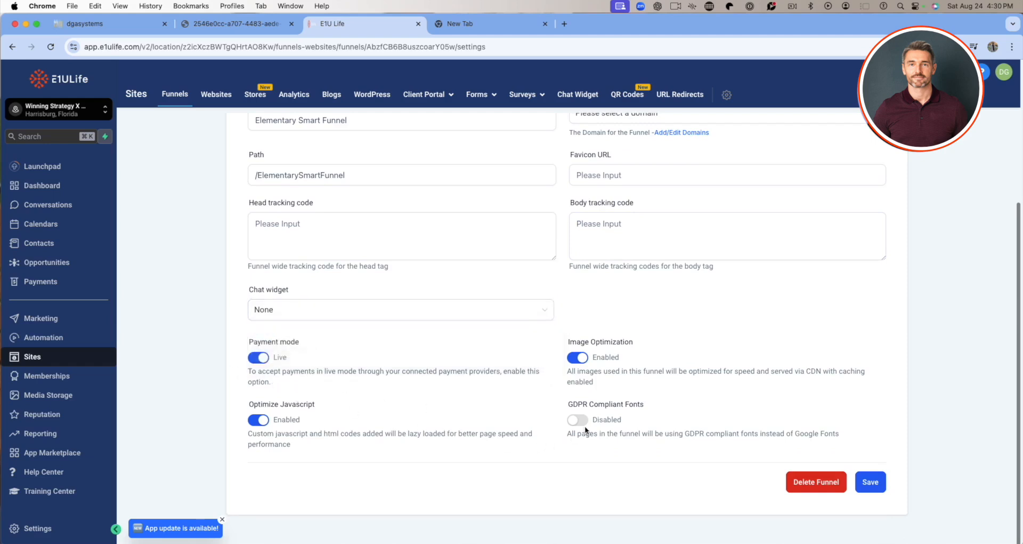
Return to the funnel's steps and check the additional edit options for the Video Sales Page.
{"action": "scroll", "coordinate": [757, 379], "scroll_direction": "up", "scroll_amount": 3}
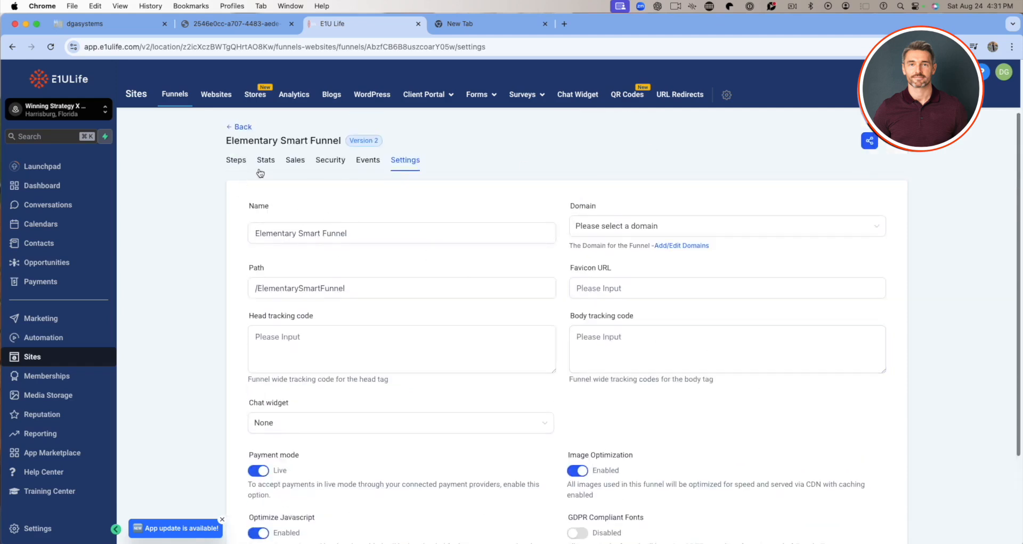
{"action": "left_click", "coordinate": [238, 163]}
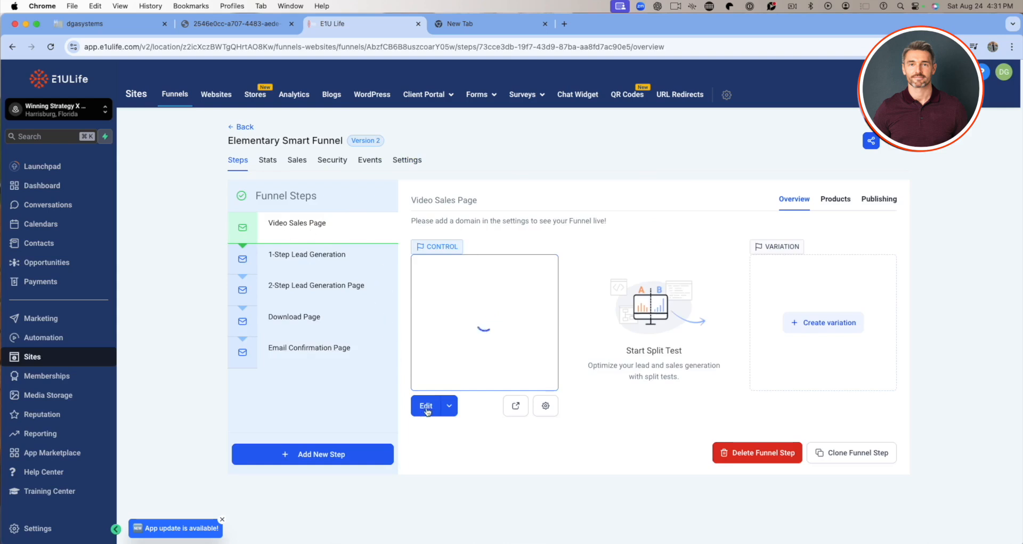
{"action": "left_click", "coordinate": [449, 407]}
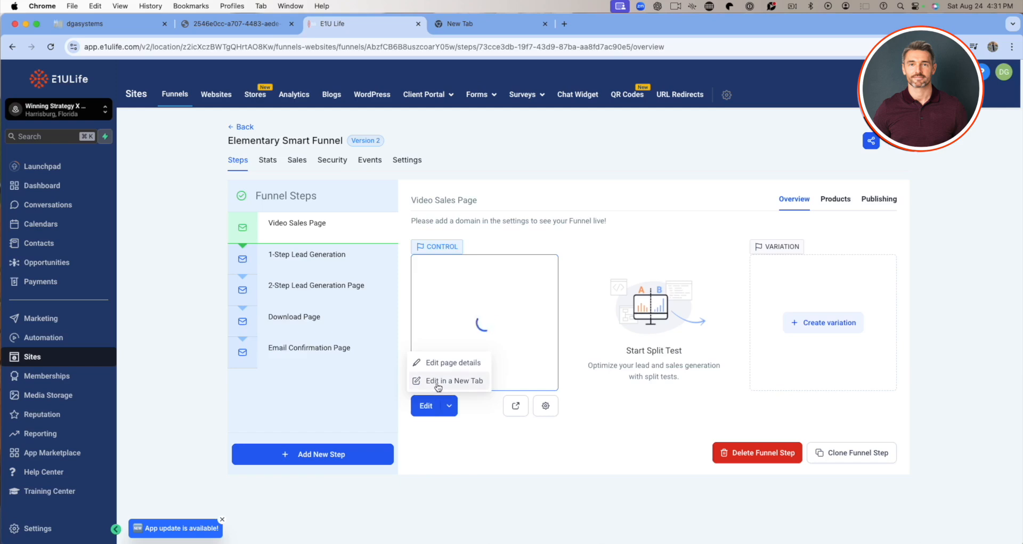
{"action": "left_click", "coordinate": [481, 462]}
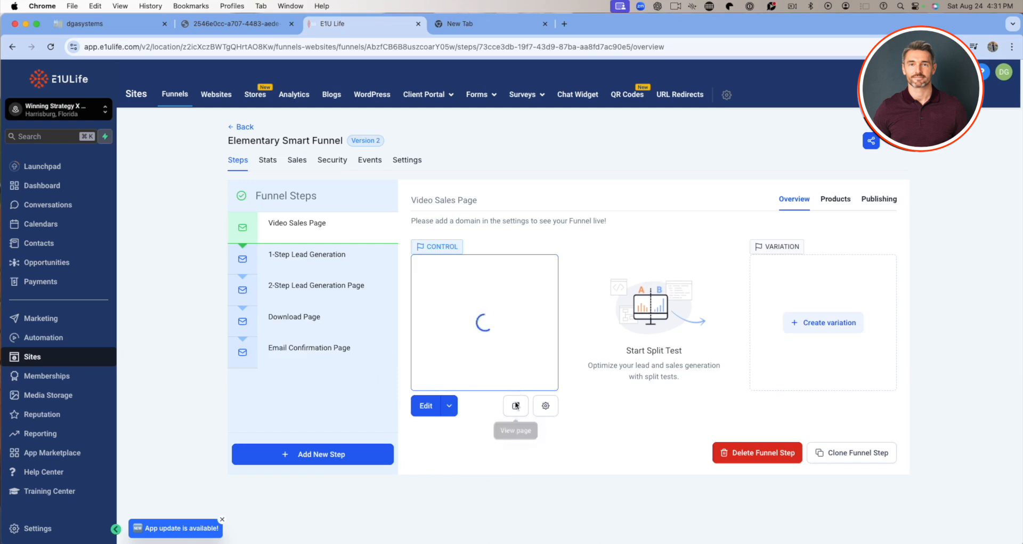
Preview the Video Sales Page from headline to footer, then close the preview.
{"action": "left_click", "coordinate": [516, 407]}
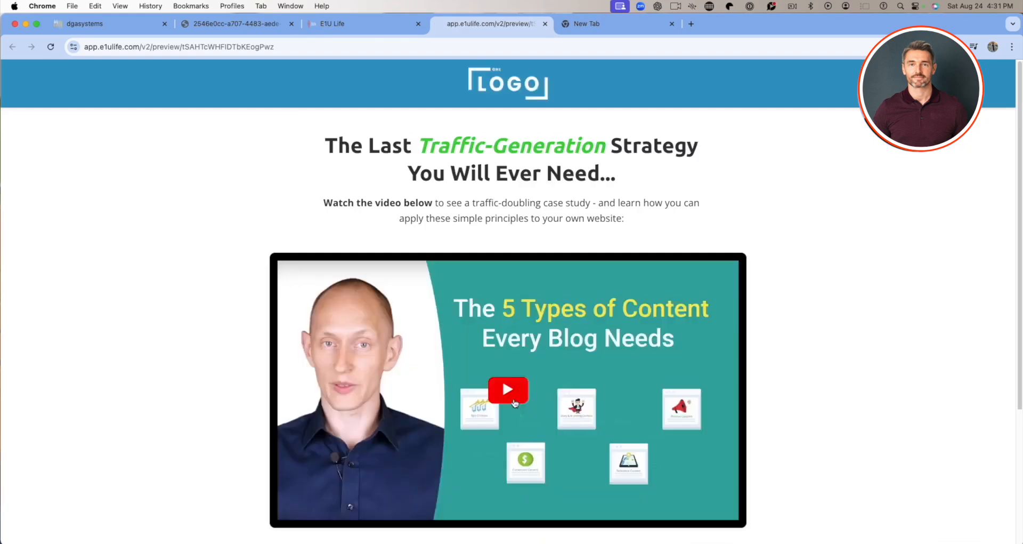
{"action": "scroll", "coordinate": [511, 397], "scroll_direction": "down", "scroll_amount": 5}
{"action": "scroll", "coordinate": [509, 388], "scroll_direction": "up", "scroll_amount": 3}
{"action": "scroll", "coordinate": [509, 387], "scroll_direction": "down", "scroll_amount": 3}
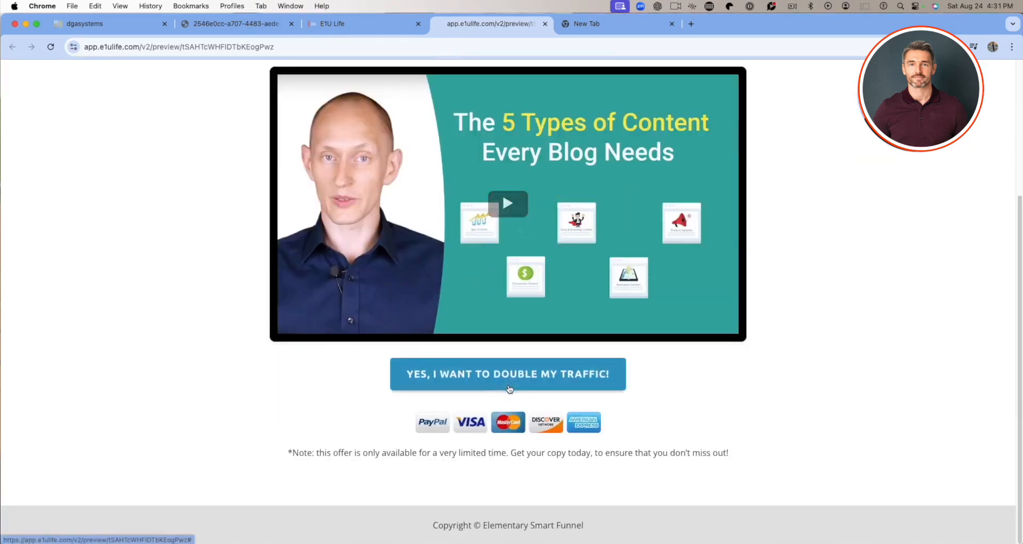
{"action": "scroll", "coordinate": [509, 388], "scroll_direction": "up", "scroll_amount": 3}
{"action": "scroll", "coordinate": [509, 389], "scroll_direction": "up", "scroll_amount": 1}
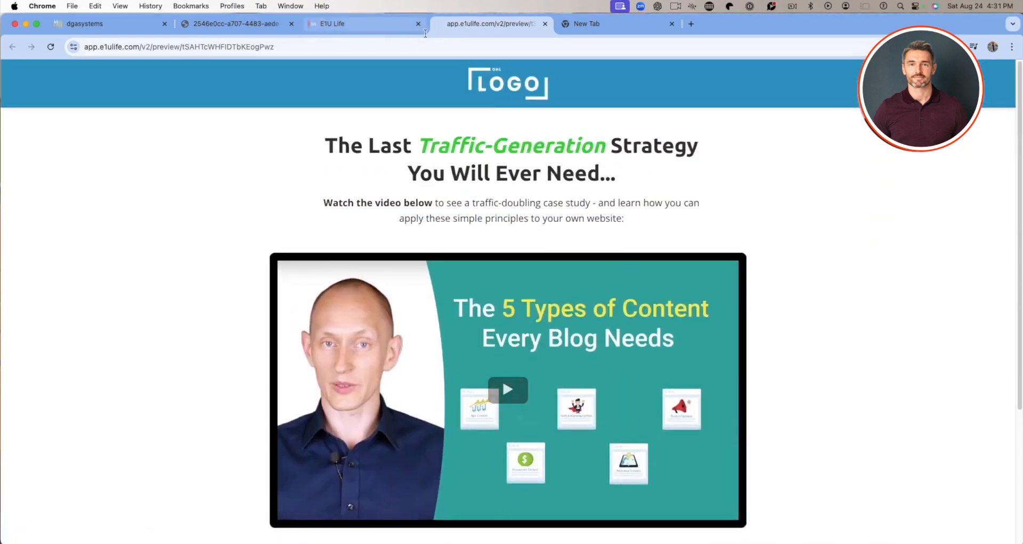
{"action": "left_click", "coordinate": [546, 24]}
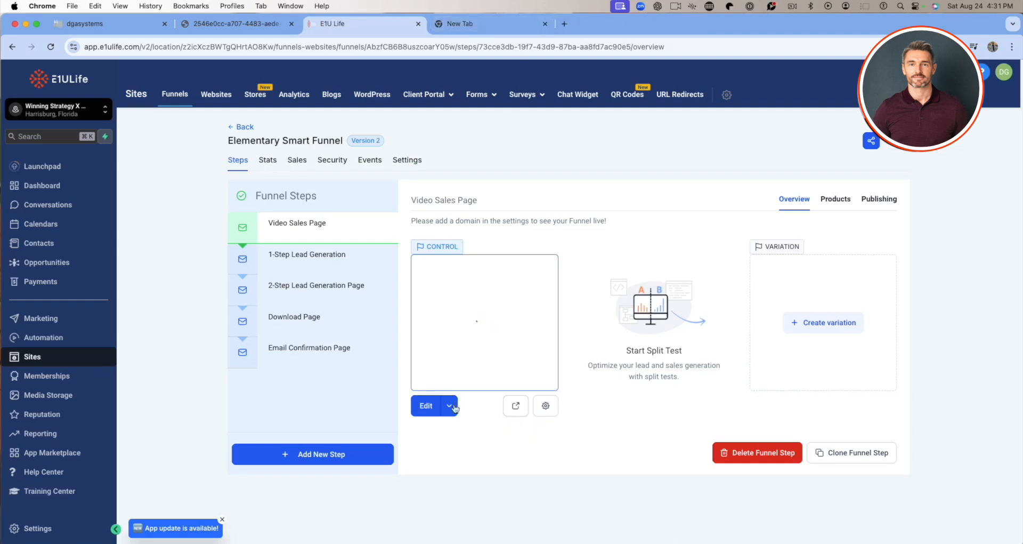
Inspect the name and path in the Video Sales Page's details and leave them without updating the page.
{"action": "left_click", "coordinate": [546, 405]}
{"action": "left_click_drag", "start_coordinate": [465, 288], "coordinate": [381, 285]}
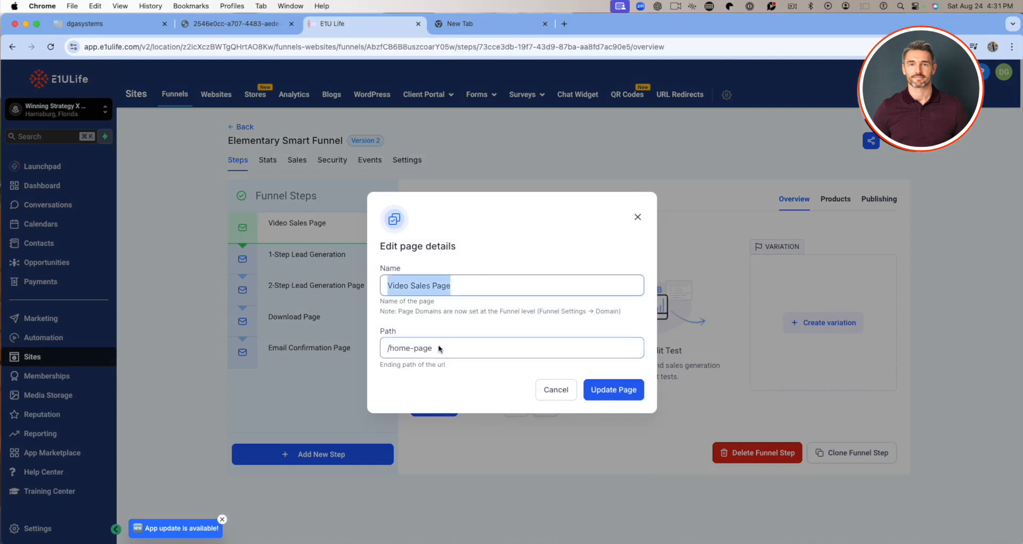
{"action": "left_click_drag", "start_coordinate": [450, 348], "coordinate": [391, 348]}
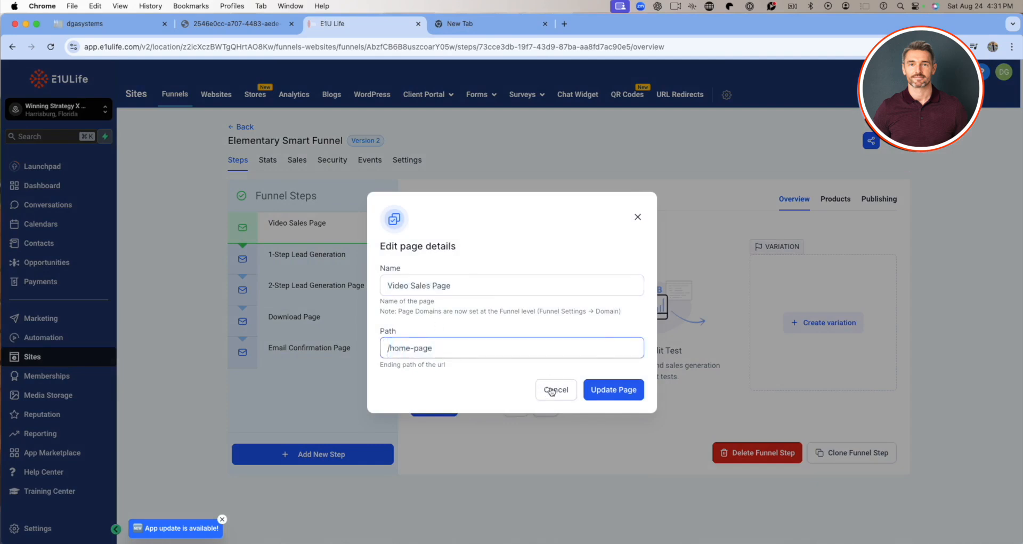
{"action": "left_click", "coordinate": [550, 389]}
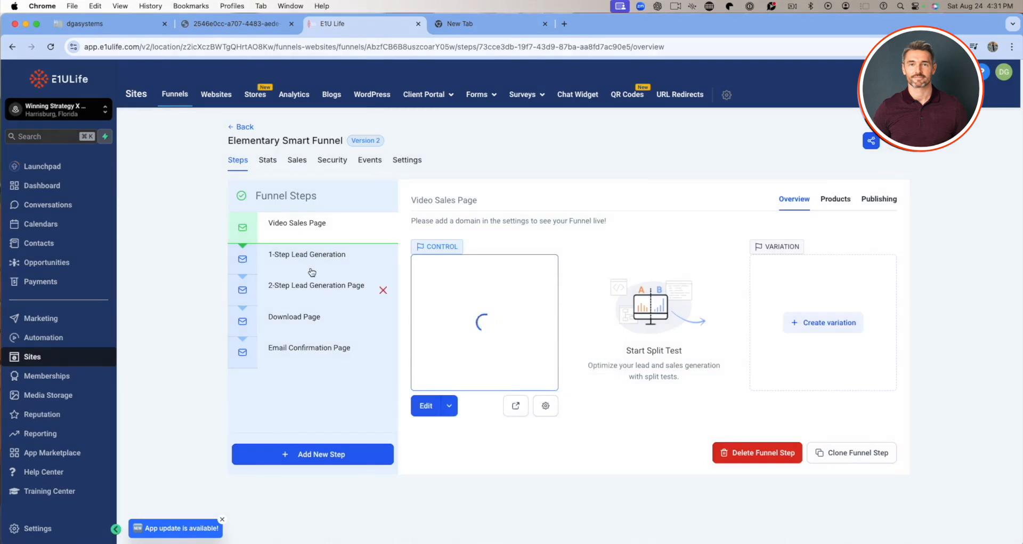
Preview the 1-Step Lead Generation page, check its name and email form fields, and close the preview.
{"action": "left_click", "coordinate": [288, 259]}
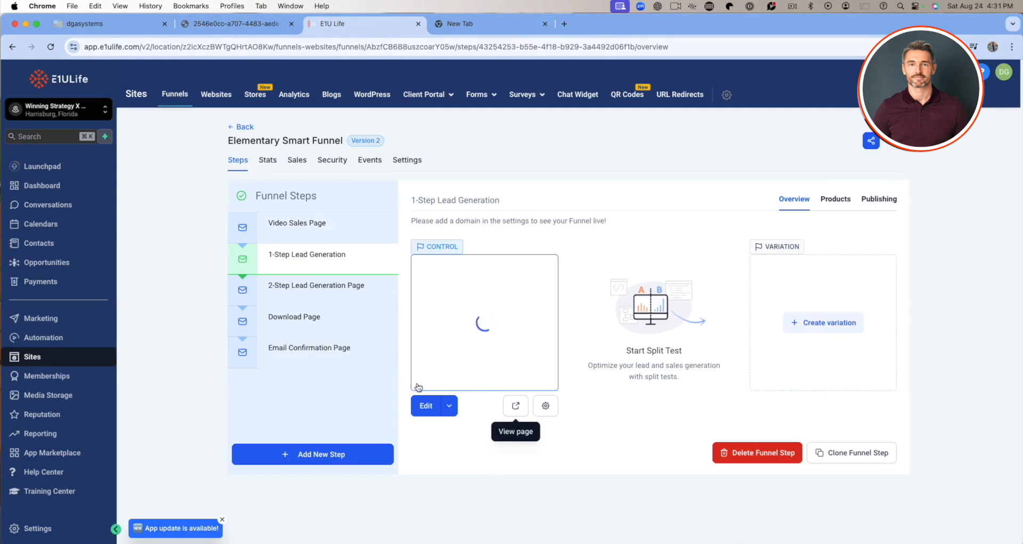
{"action": "left_click", "coordinate": [515, 407]}
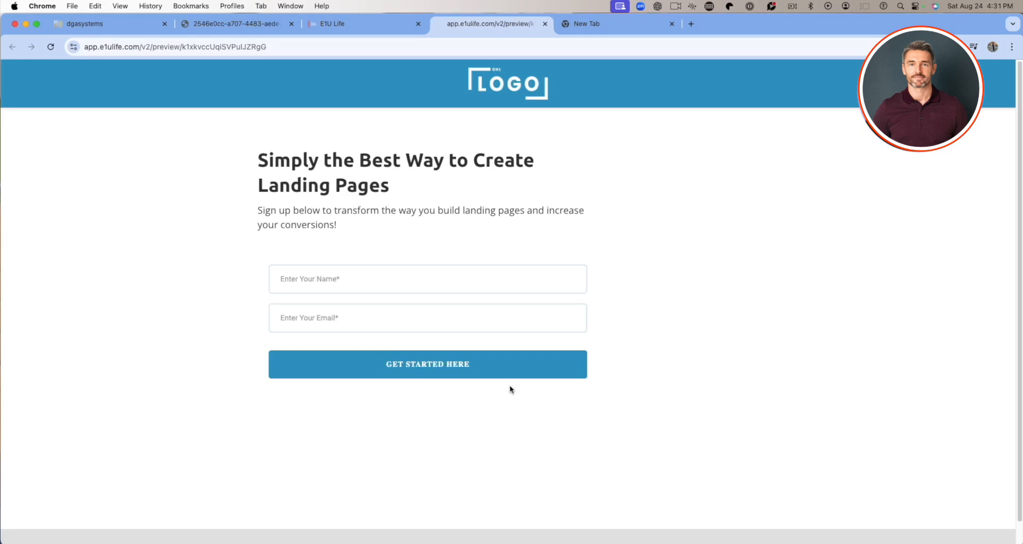
{"action": "left_click", "coordinate": [320, 279]}
{"action": "left_click", "coordinate": [309, 323]}
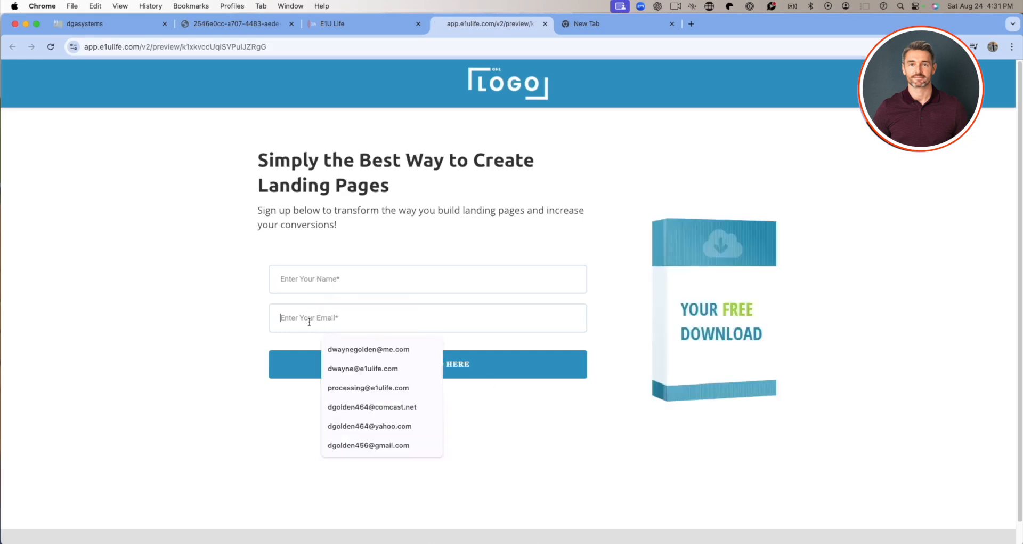
{"action": "left_click", "coordinate": [398, 280]}
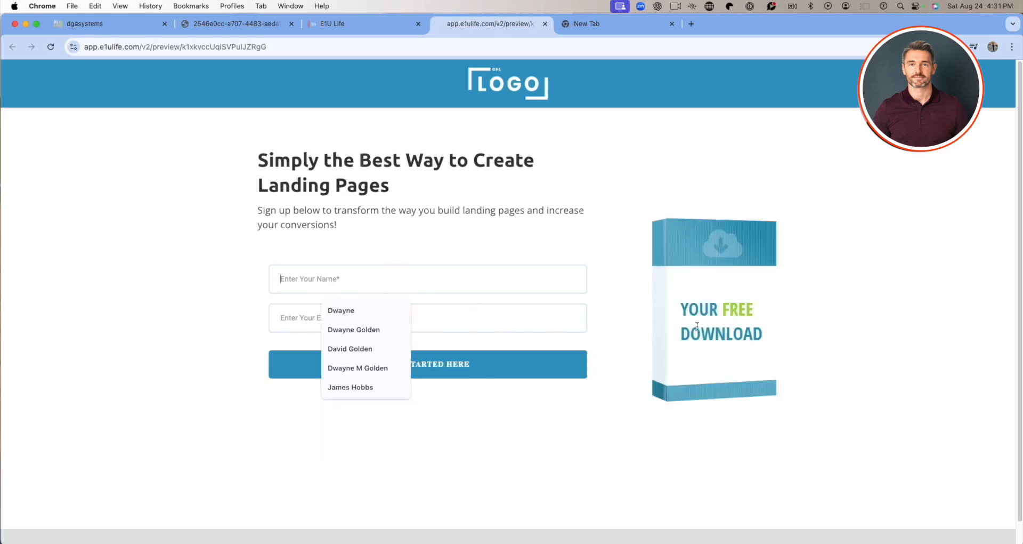
{"action": "left_click", "coordinate": [367, 275]}
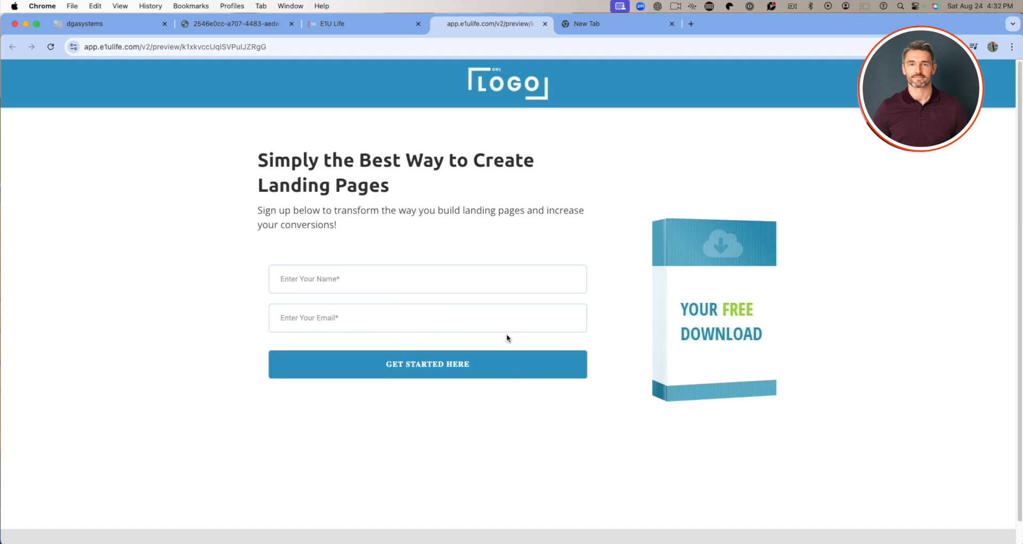
{"action": "left_click", "coordinate": [544, 23]}
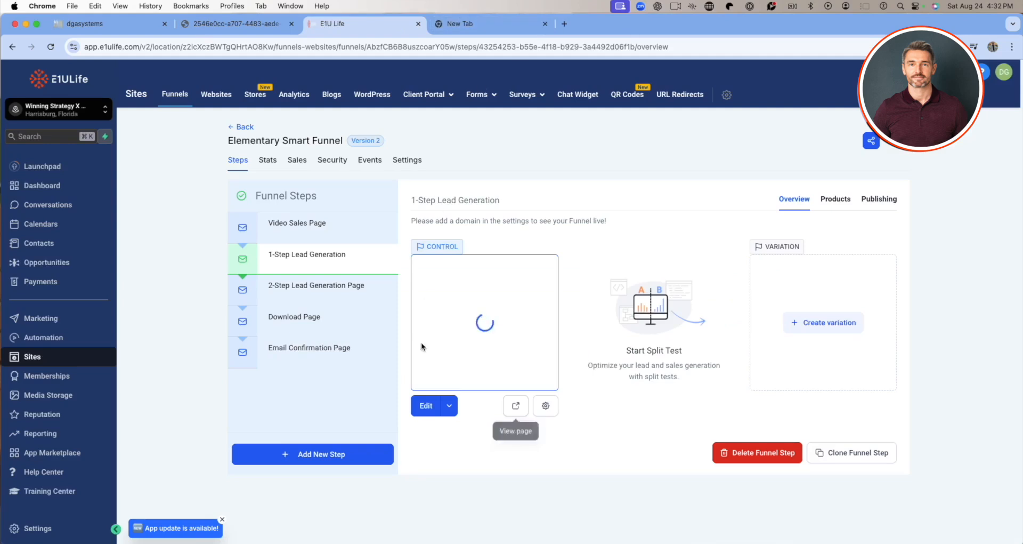
Preview the 2-Step Lead Generation Page and close the preview.
{"action": "left_click", "coordinate": [311, 278]}
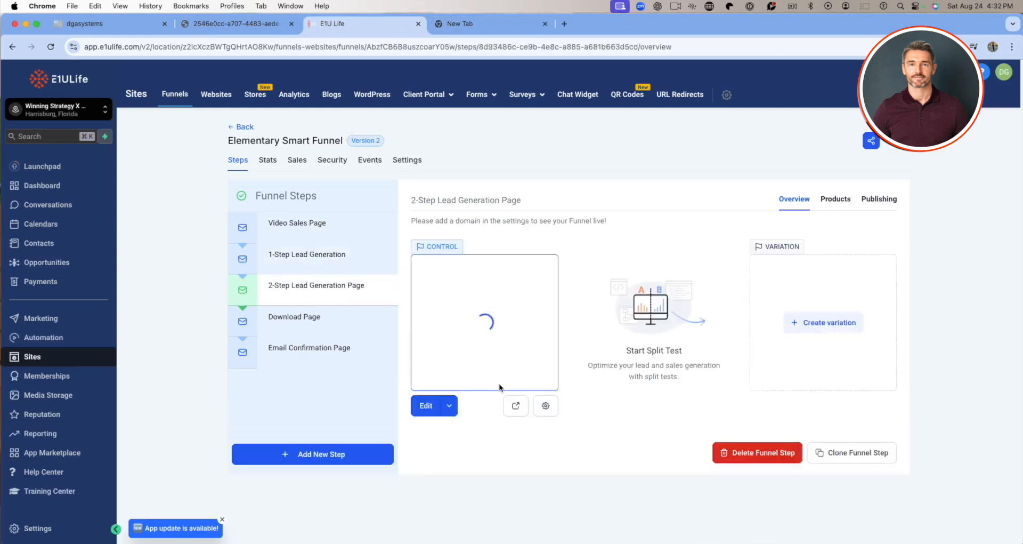
{"action": "left_click", "coordinate": [513, 406]}
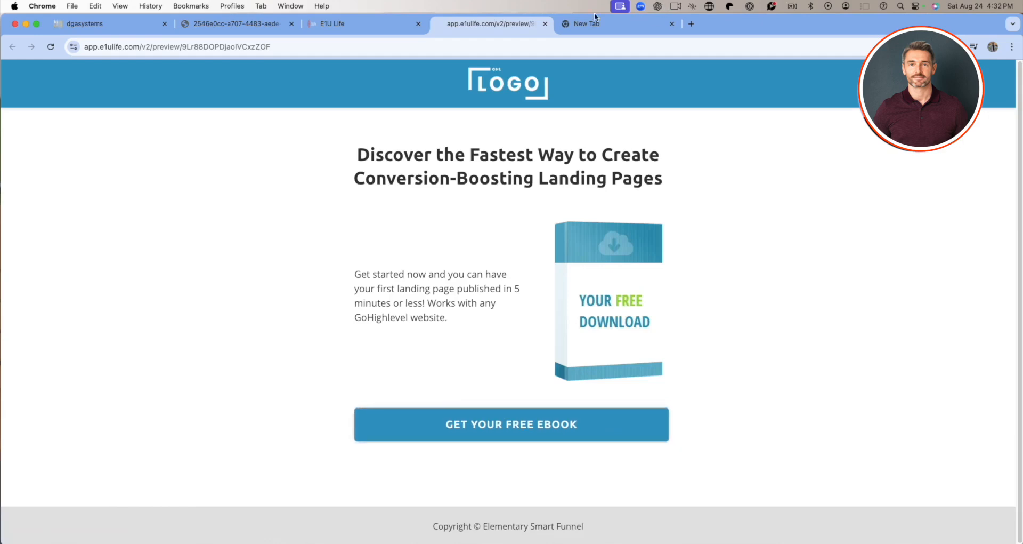
{"action": "left_click", "coordinate": [545, 23]}
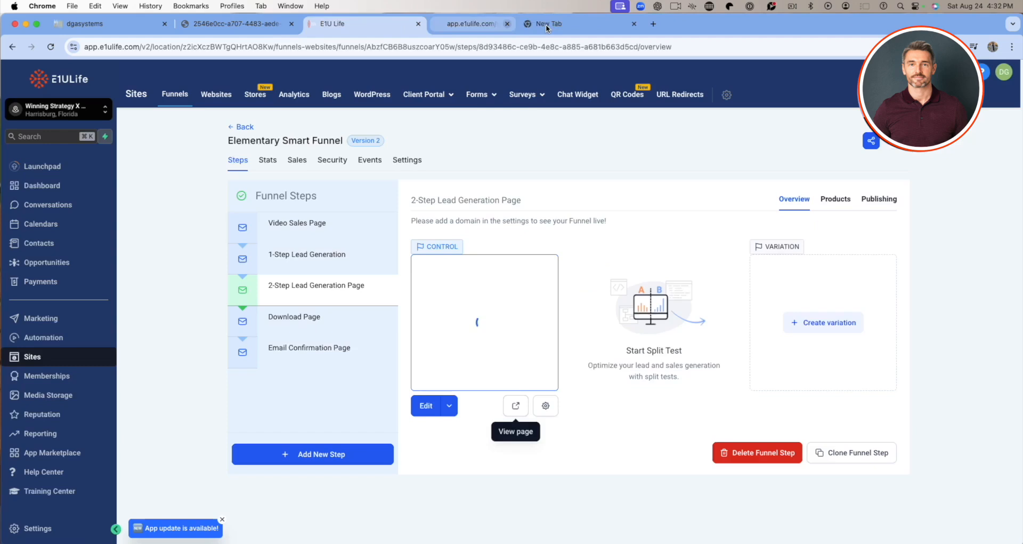
View the Download Page step, preview the Email Confirmation Page, and return to the Video Sales Page step.
{"action": "left_click", "coordinate": [305, 333]}
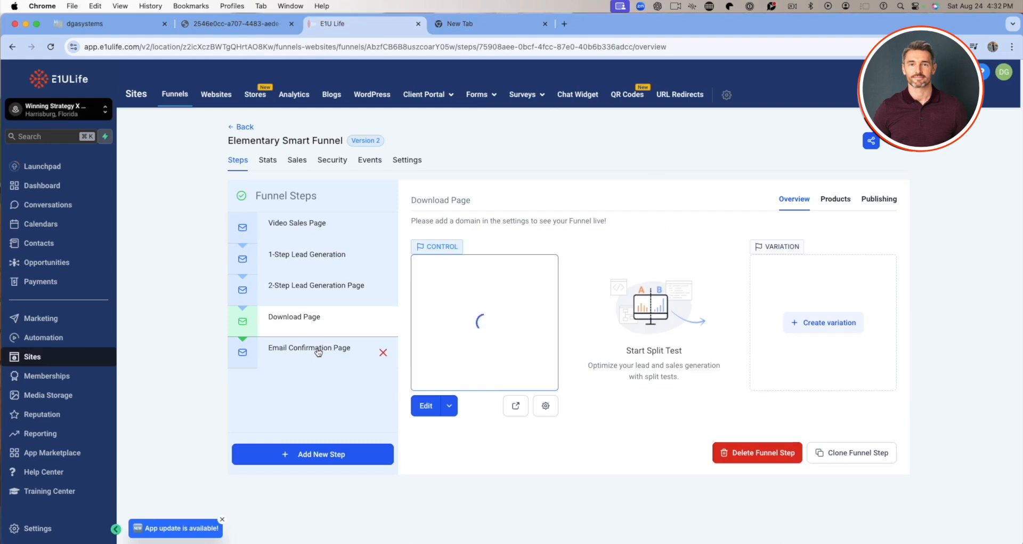
{"action": "left_click", "coordinate": [318, 352]}
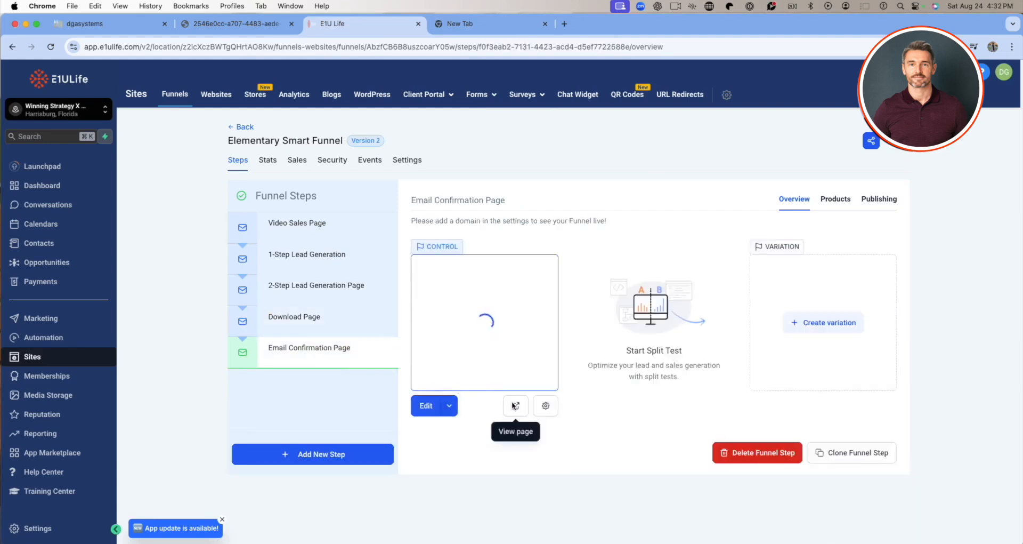
{"action": "left_click", "coordinate": [515, 405]}
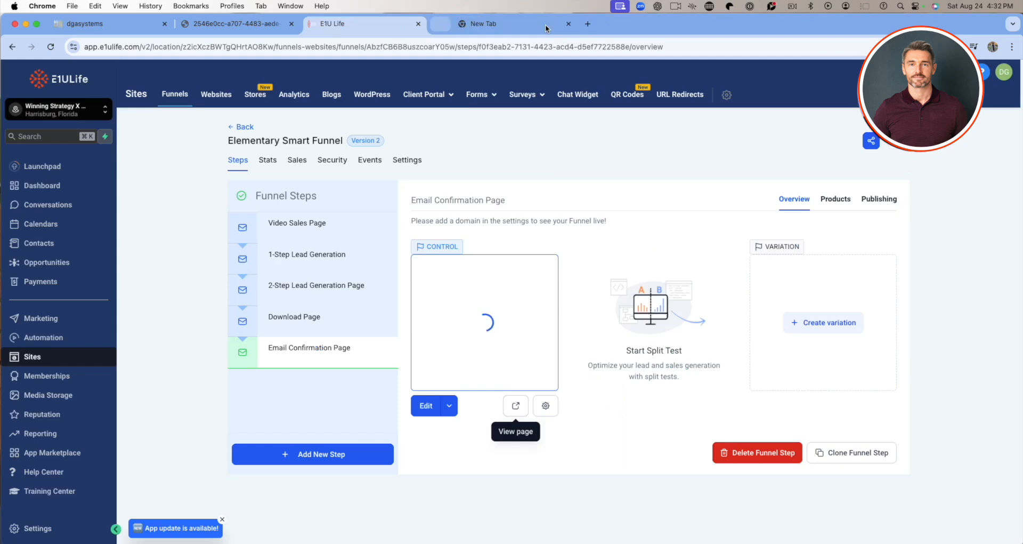
{"action": "left_click", "coordinate": [545, 23]}
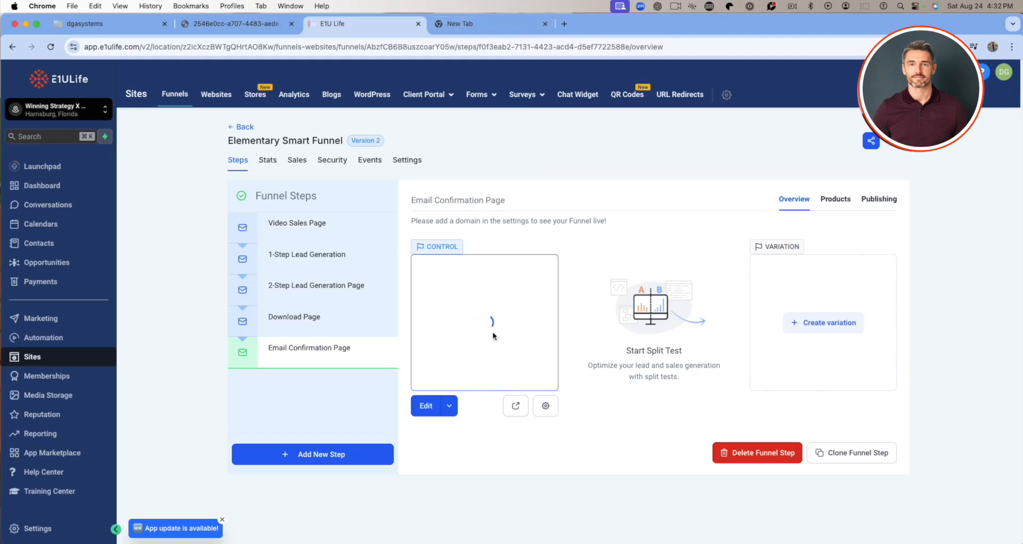
{"action": "left_click", "coordinate": [308, 222]}
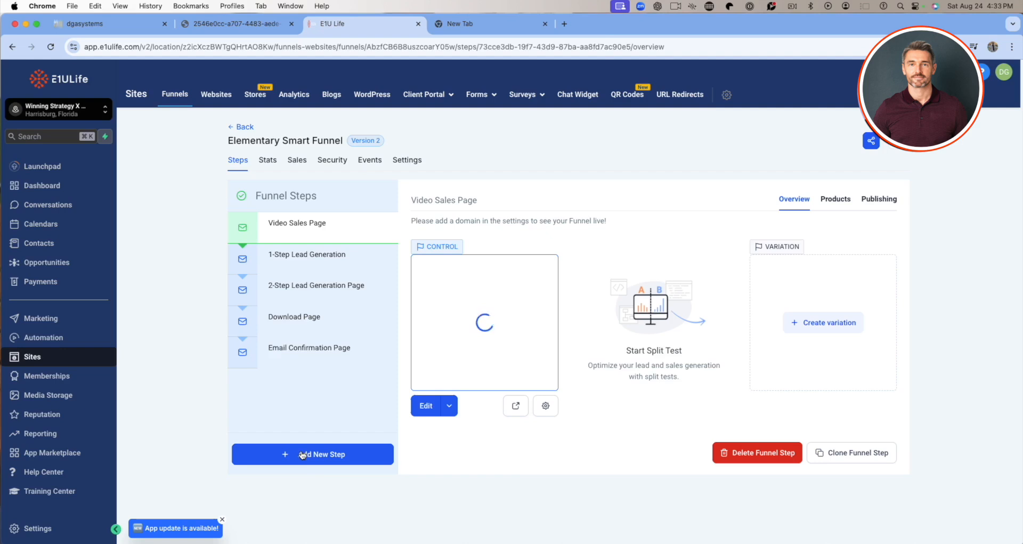
Open the Video Sales Page in the page builder, switch to the 1-Step Lead Generation page, and return to the Video Sales Page.
{"action": "left_click", "coordinate": [426, 406]}
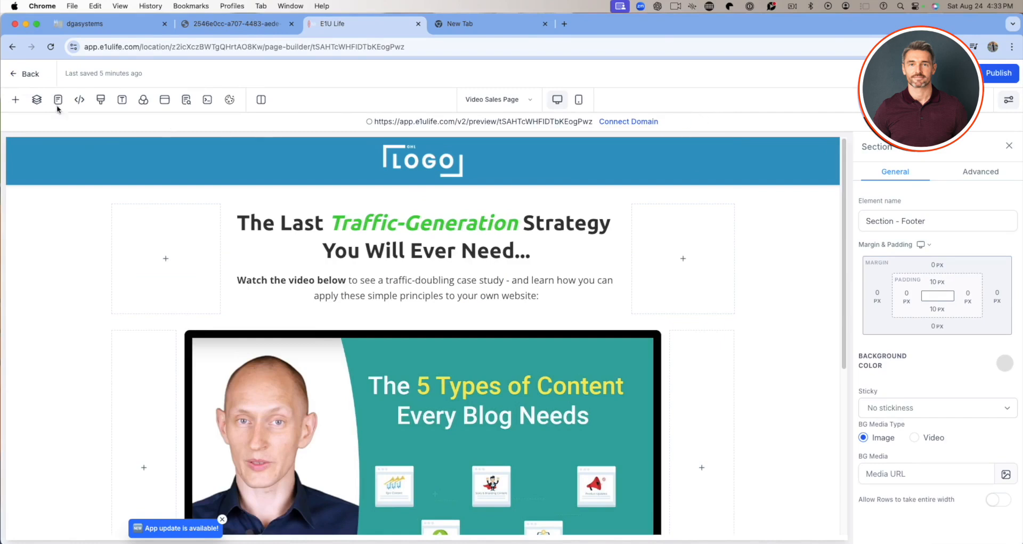
{"action": "left_click", "coordinate": [530, 100]}
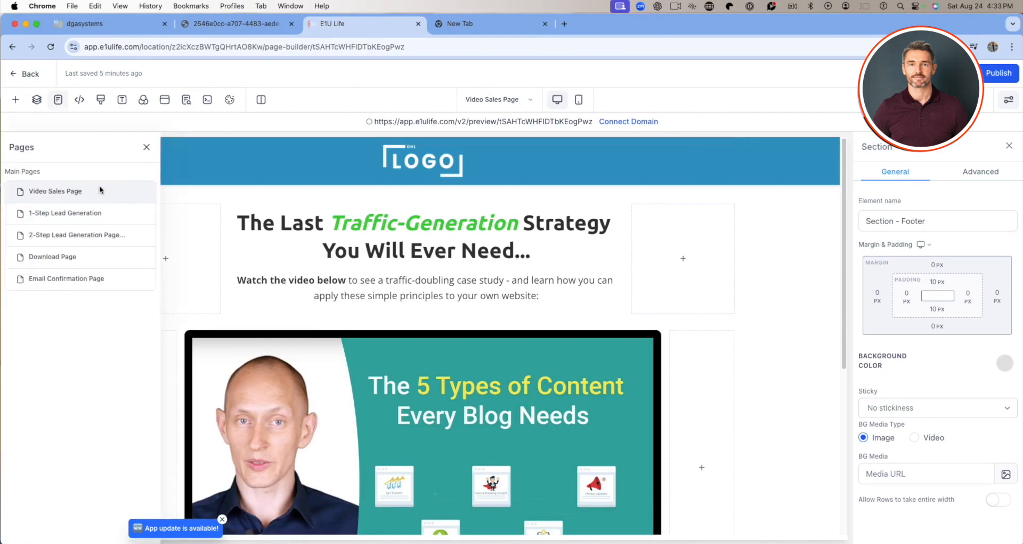
{"action": "left_click", "coordinate": [63, 213]}
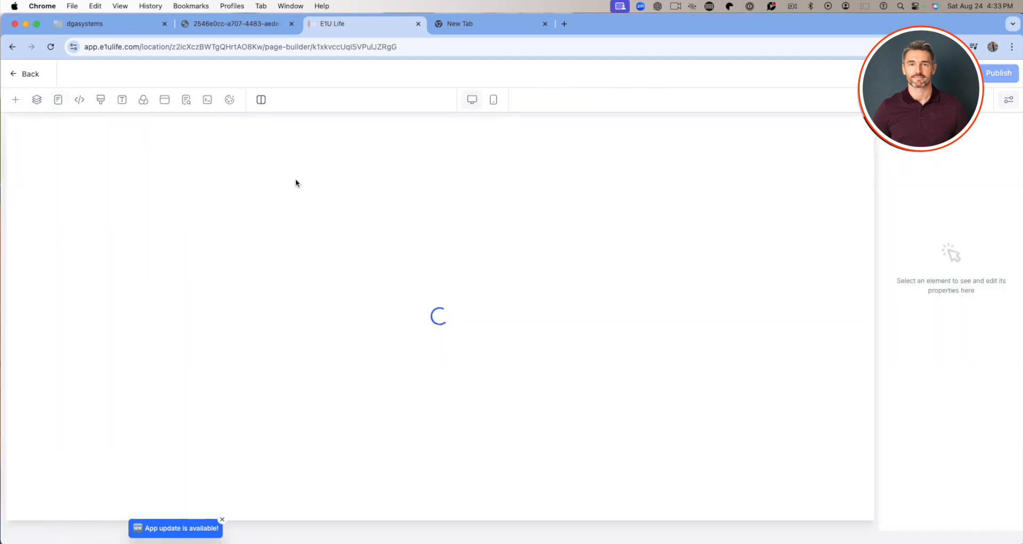
{"action": "left_click", "coordinate": [536, 104]}
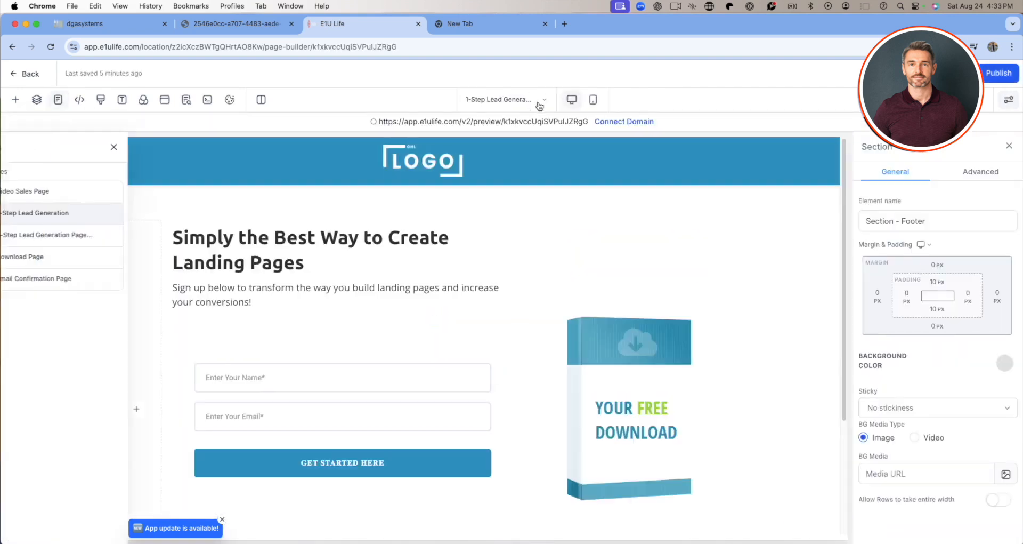
{"action": "left_click", "coordinate": [52, 193]}
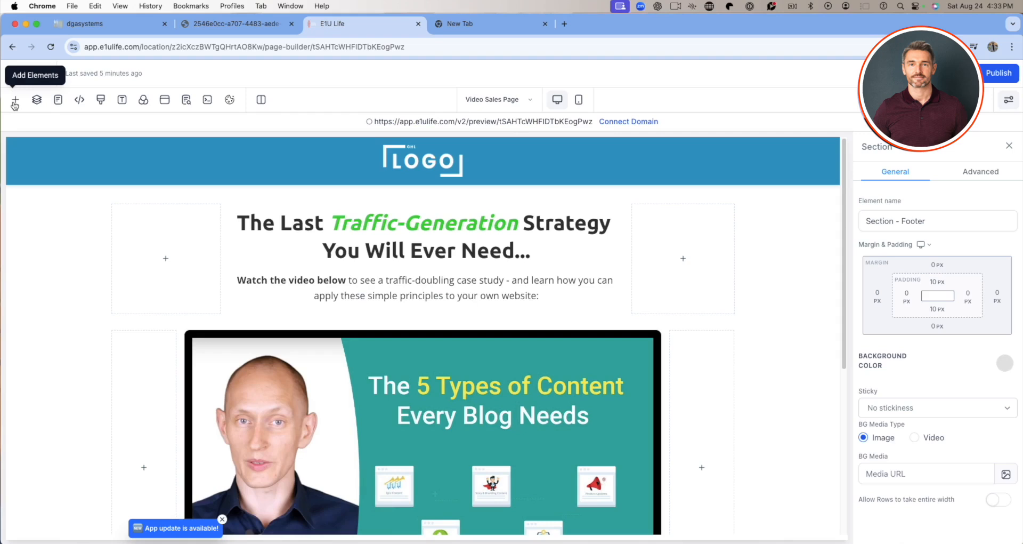
Browse the available page elements from Text through Order Elements and close the element library without adding any.
{"action": "left_click", "coordinate": [16, 101]}
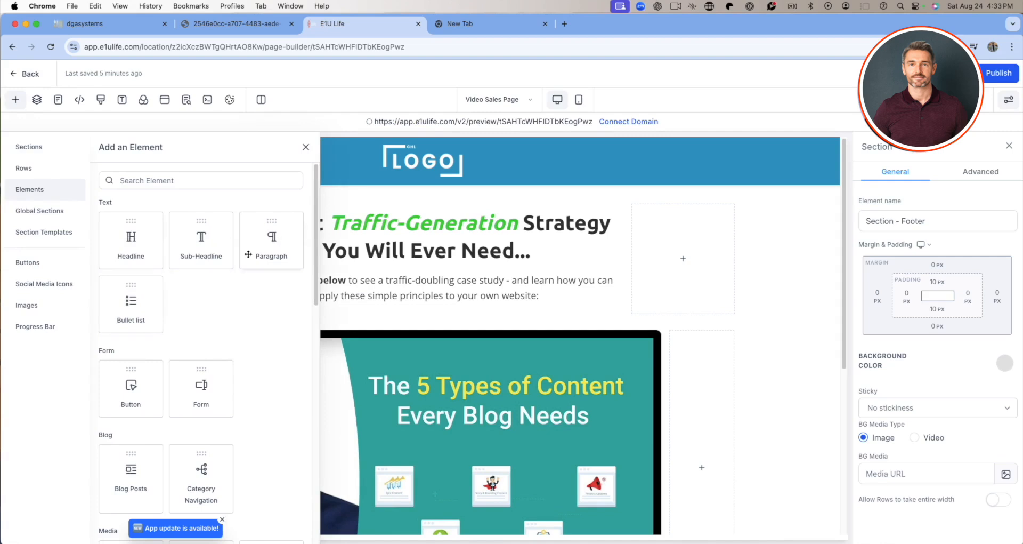
{"action": "scroll", "coordinate": [155, 298], "scroll_direction": "down", "scroll_amount": 3}
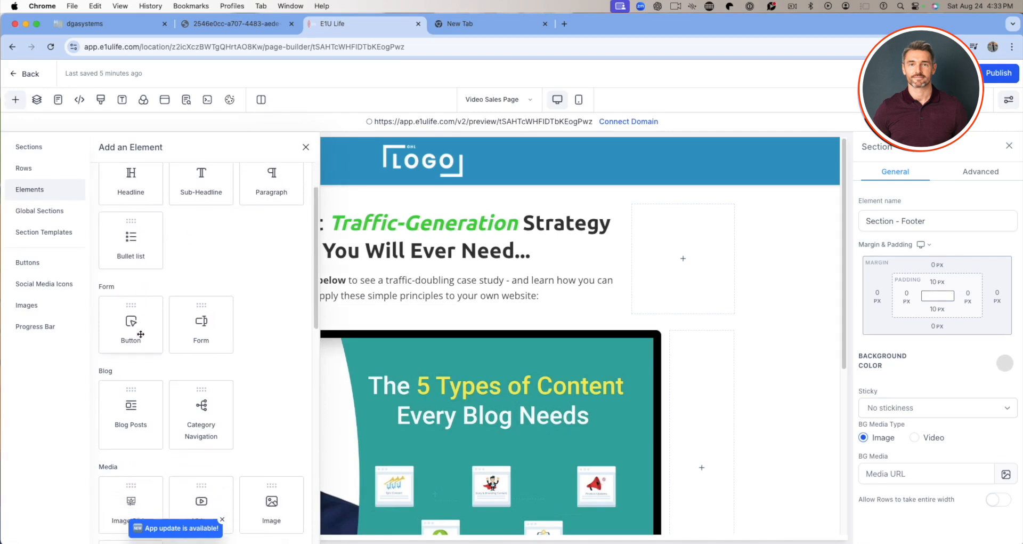
{"action": "scroll", "coordinate": [140, 334], "scroll_direction": "down", "scroll_amount": 3}
{"action": "scroll", "coordinate": [142, 357], "scroll_direction": "down", "scroll_amount": 6}
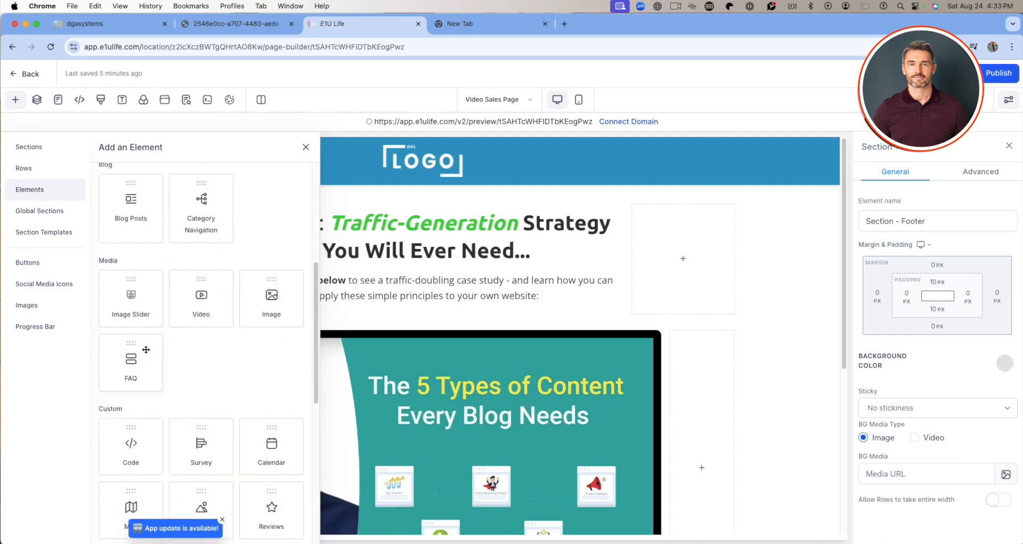
{"action": "scroll", "coordinate": [146, 349], "scroll_direction": "down", "scroll_amount": 8}
{"action": "scroll", "coordinate": [152, 343], "scroll_direction": "down", "scroll_amount": 10}
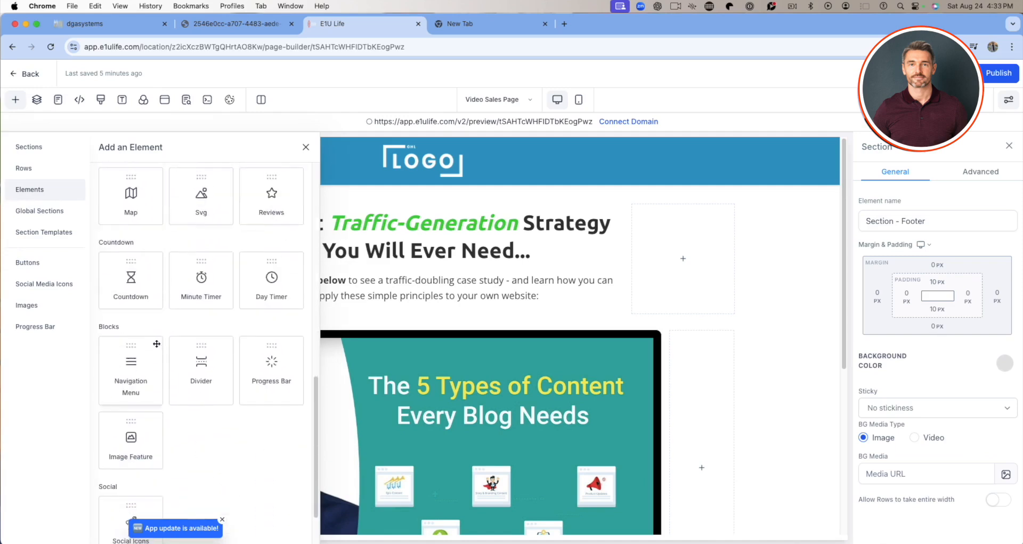
{"action": "left_click", "coordinate": [306, 147]}
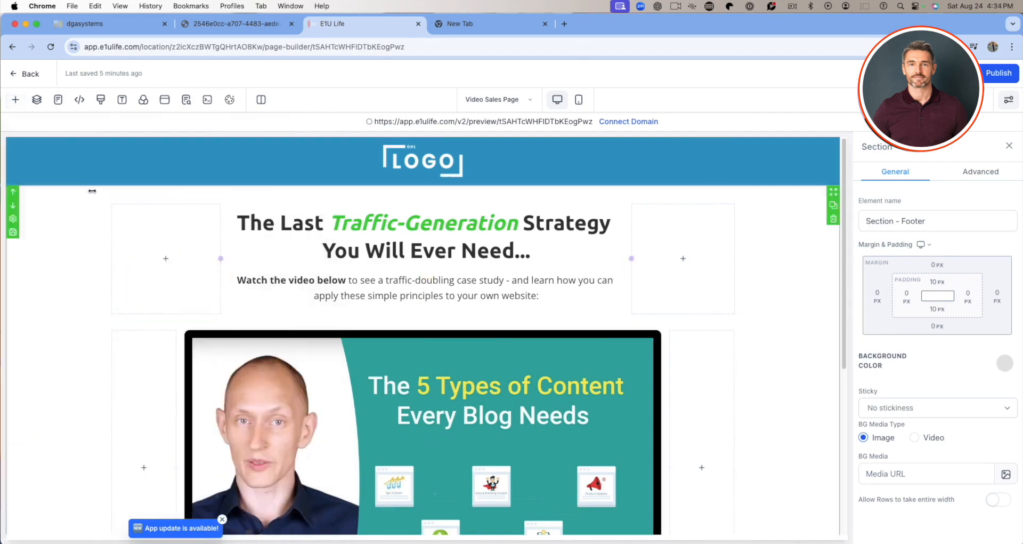
Select the header section, view the page's popup and its settings, and close the popup.
{"action": "left_click", "coordinate": [75, 168]}
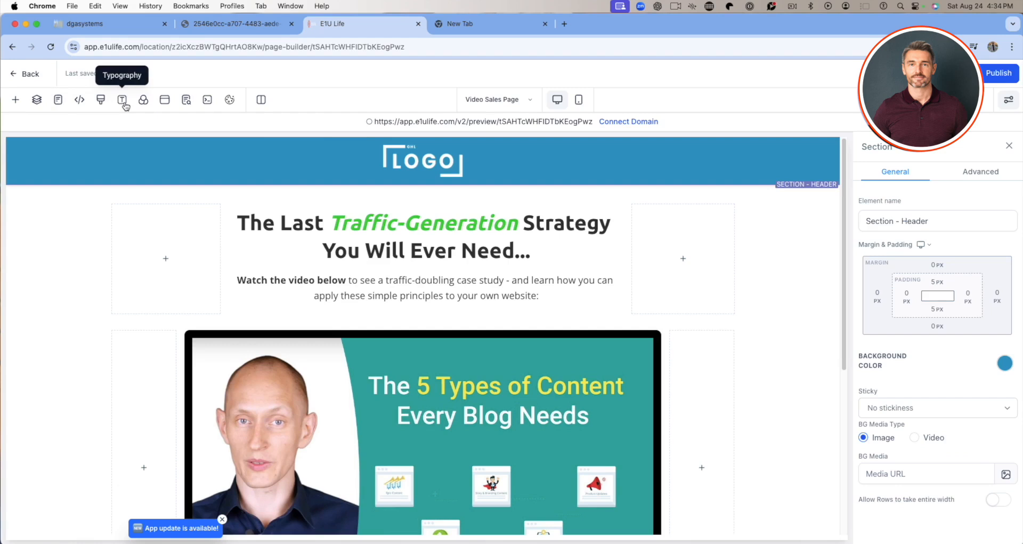
{"action": "left_click", "coordinate": [165, 102]}
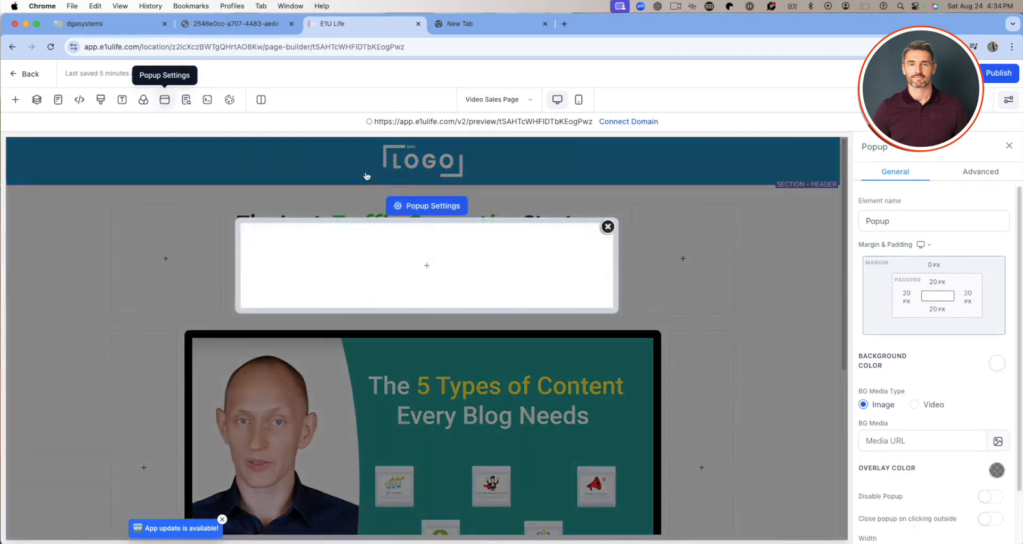
{"action": "left_click", "coordinate": [607, 228]}
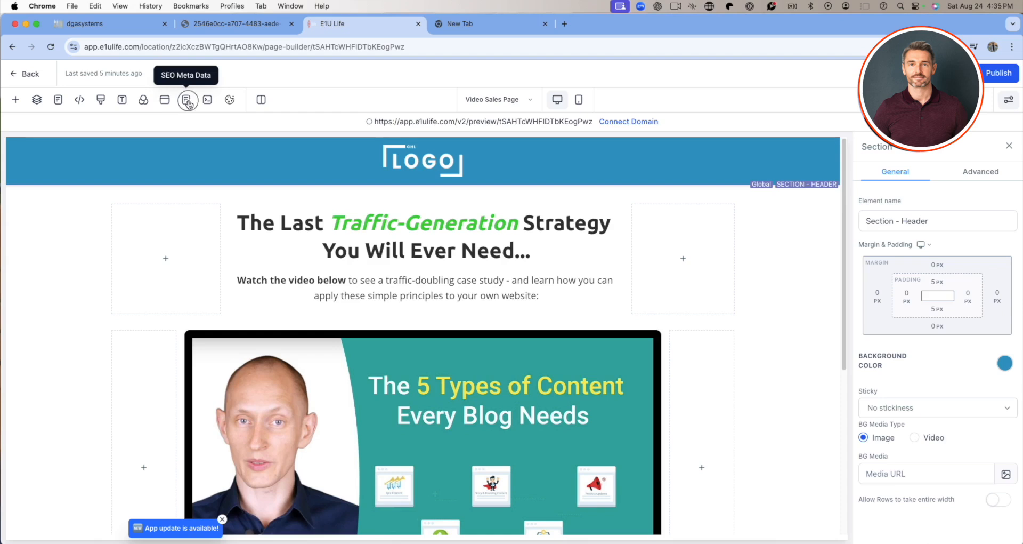
Inspect the title, description and keywords fields in the page's SEO meta data.
{"action": "left_click", "coordinate": [186, 101]}
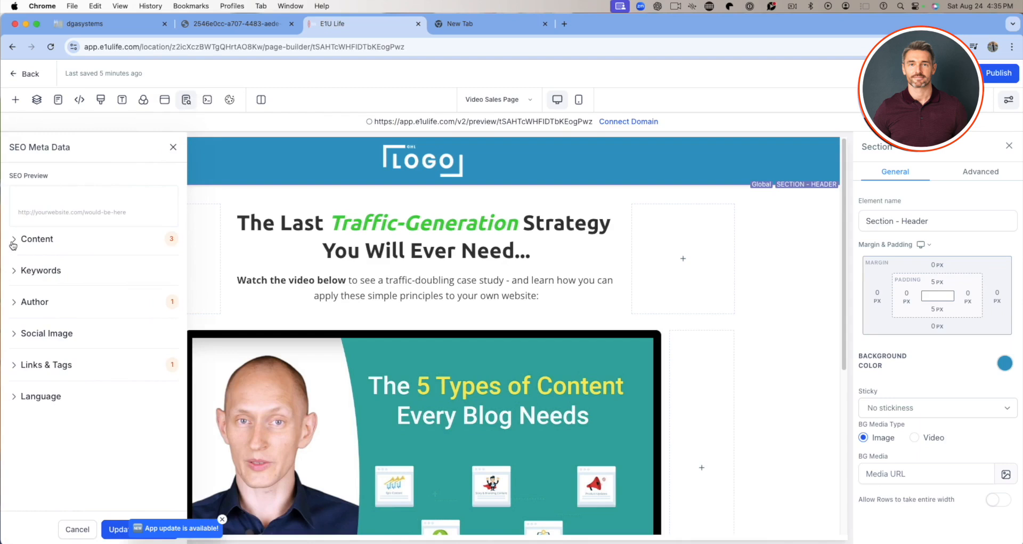
{"action": "left_click", "coordinate": [13, 245]}
{"action": "left_click", "coordinate": [60, 279]}
{"action": "left_click", "coordinate": [43, 375]}
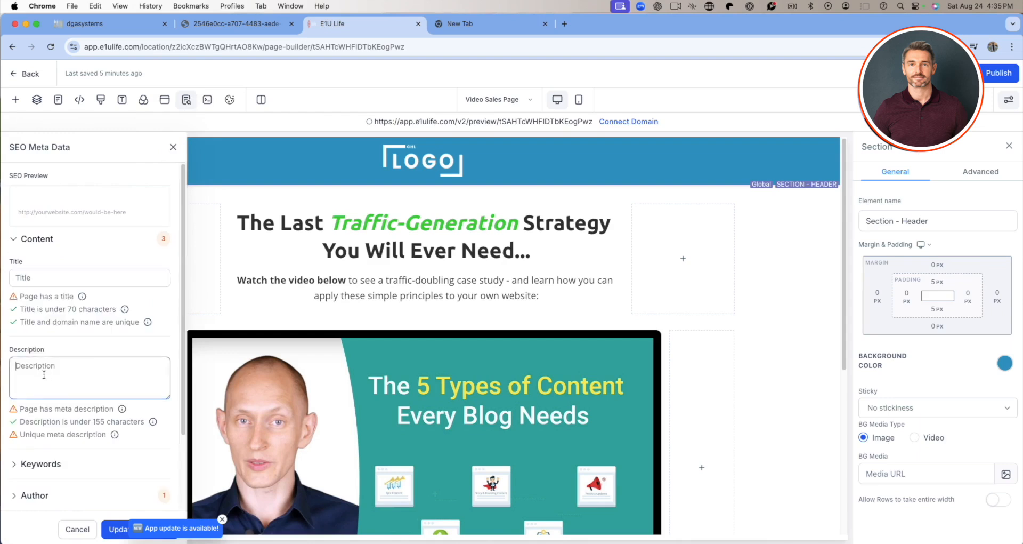
{"action": "scroll", "coordinate": [43, 375], "scroll_direction": "down", "scroll_amount": 4}
{"action": "left_click", "coordinate": [16, 369]}
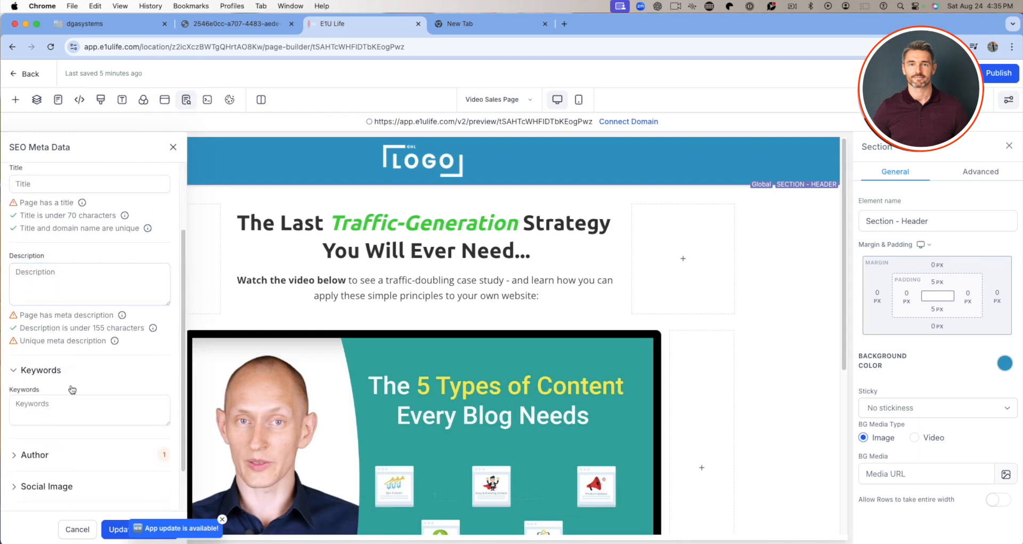
Review the SEO author, social image, links and tags, and language settings, and leave the meta data without updating it.
{"action": "scroll", "coordinate": [72, 389], "scroll_direction": "down", "scroll_amount": 2}
{"action": "left_click", "coordinate": [23, 403]}
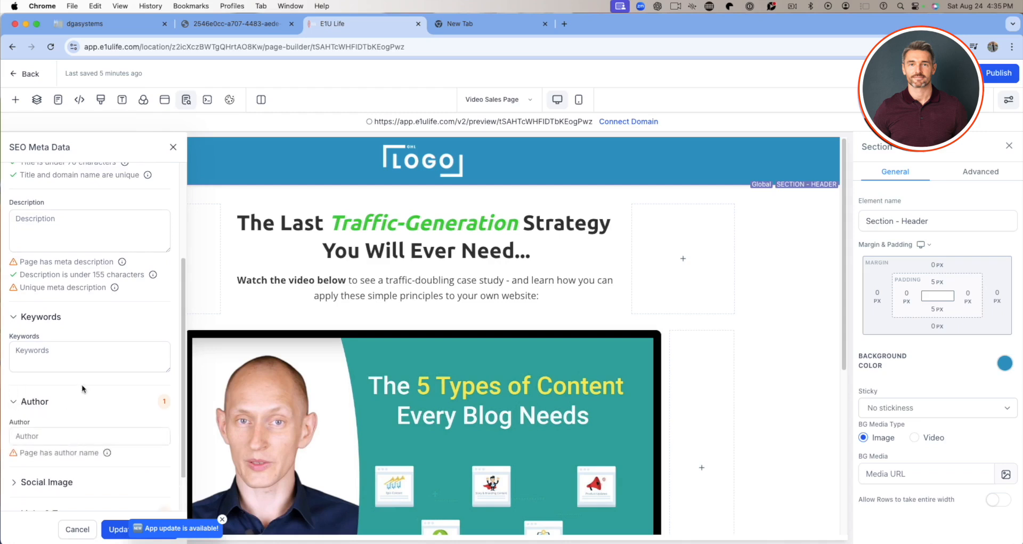
{"action": "scroll", "coordinate": [81, 384], "scroll_direction": "down", "scroll_amount": 2}
{"action": "left_click", "coordinate": [33, 430]}
{"action": "left_click", "coordinate": [51, 431]}
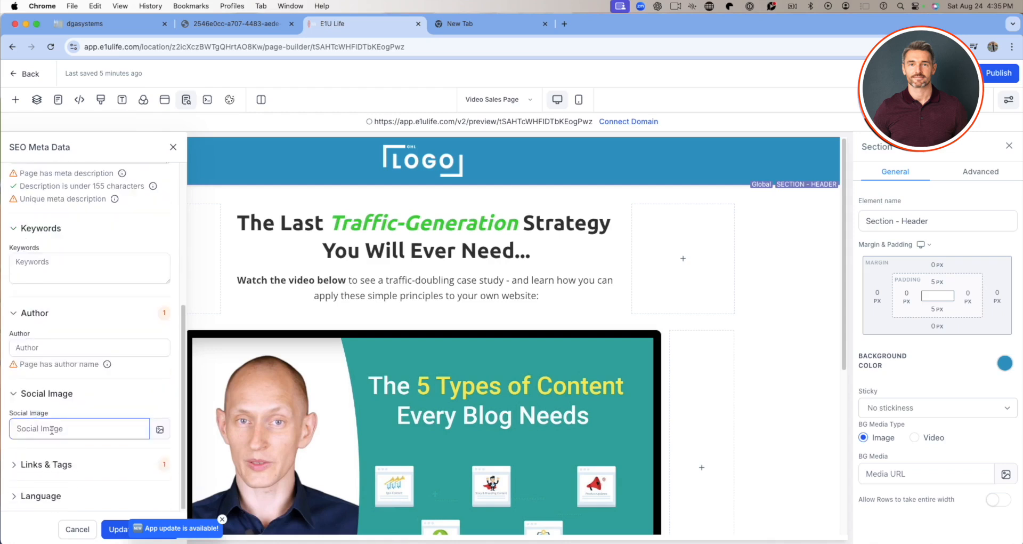
{"action": "left_click", "coordinate": [12, 465]}
{"action": "scroll", "coordinate": [59, 434], "scroll_direction": "down", "scroll_amount": 3}
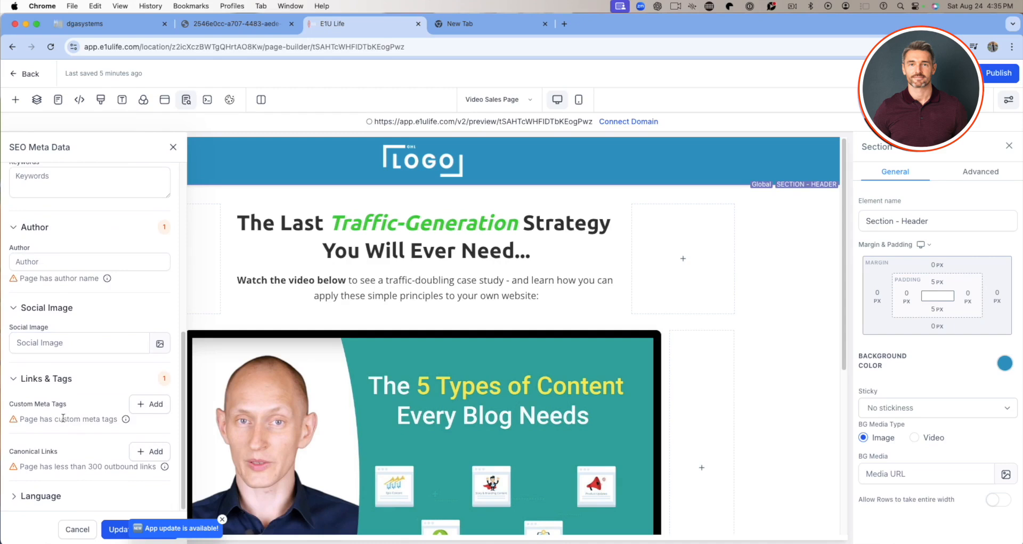
{"action": "left_click", "coordinate": [12, 495]}
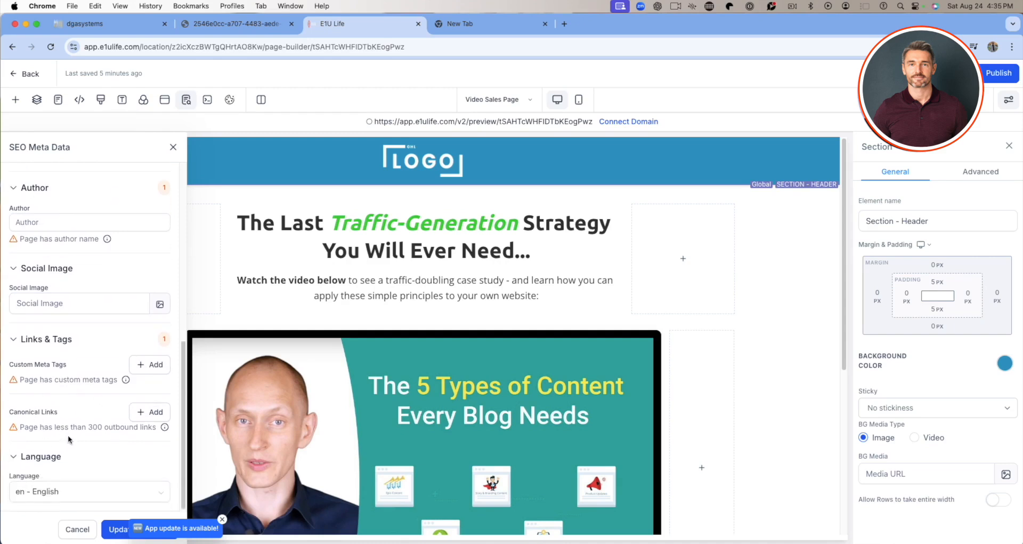
{"action": "left_click", "coordinate": [74, 530]}
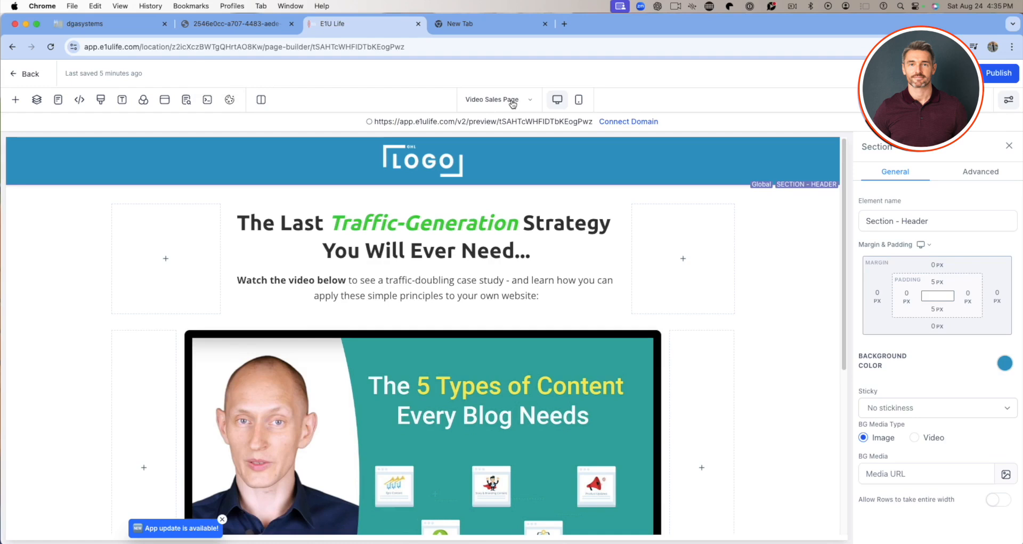
Look over the Video Sales Page's mobile layout, return to the desktop layout, and look through it for comparison.
{"action": "left_click", "coordinate": [581, 106]}
{"action": "scroll", "coordinate": [413, 351], "scroll_direction": "down", "scroll_amount": 5}
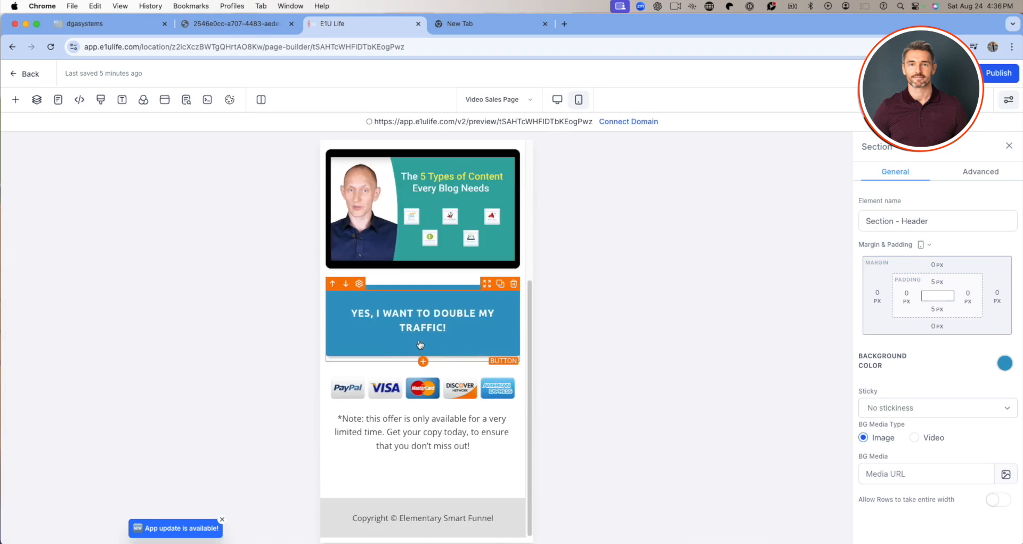
{"action": "scroll", "coordinate": [420, 347], "scroll_direction": "up", "scroll_amount": 5}
{"action": "scroll", "coordinate": [444, 336], "scroll_direction": "down", "scroll_amount": 5}
{"action": "scroll", "coordinate": [455, 310], "scroll_direction": "up", "scroll_amount": 5}
{"action": "left_click", "coordinate": [557, 101]}
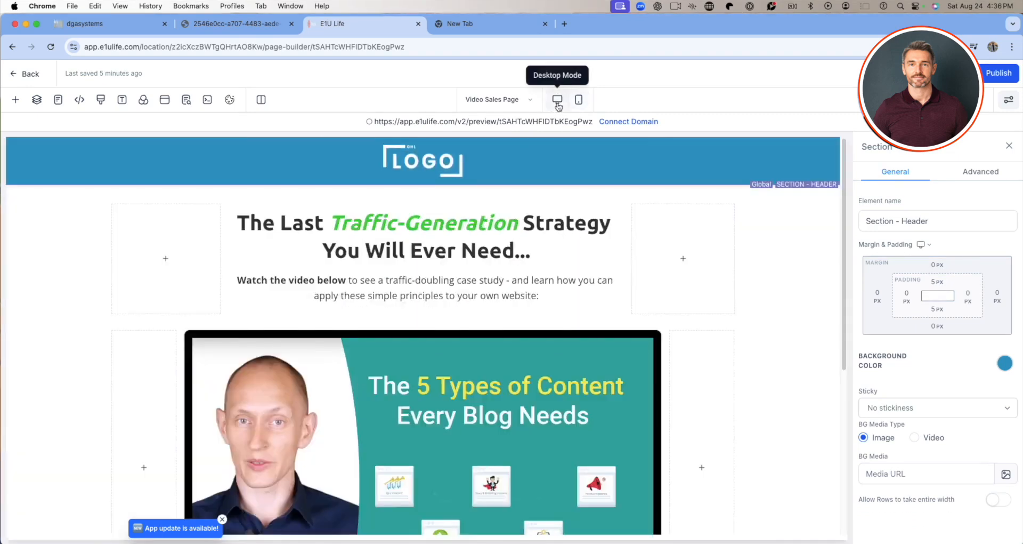
{"action": "scroll", "coordinate": [469, 368], "scroll_direction": "down", "scroll_amount": 5}
{"action": "scroll", "coordinate": [476, 347], "scroll_direction": "up", "scroll_amount": 5}
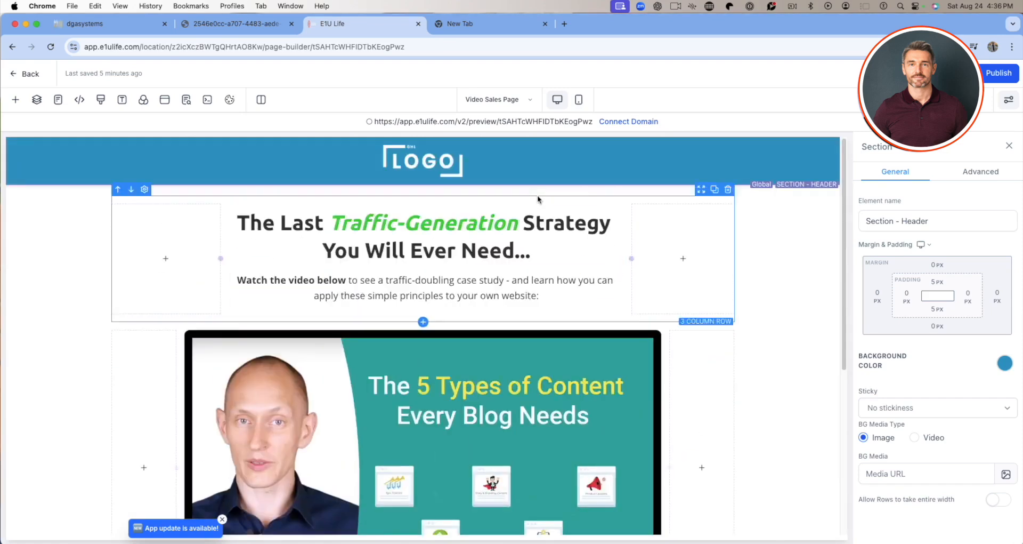
Check the page's mobile layout once more down to the footer and switch back to the desktop layout.
{"action": "left_click", "coordinate": [579, 100]}
{"action": "scroll", "coordinate": [469, 336], "scroll_direction": "down", "scroll_amount": 5}
{"action": "scroll", "coordinate": [475, 333], "scroll_direction": "up", "scroll_amount": 5}
{"action": "scroll", "coordinate": [478, 331], "scroll_direction": "down", "scroll_amount": 5}
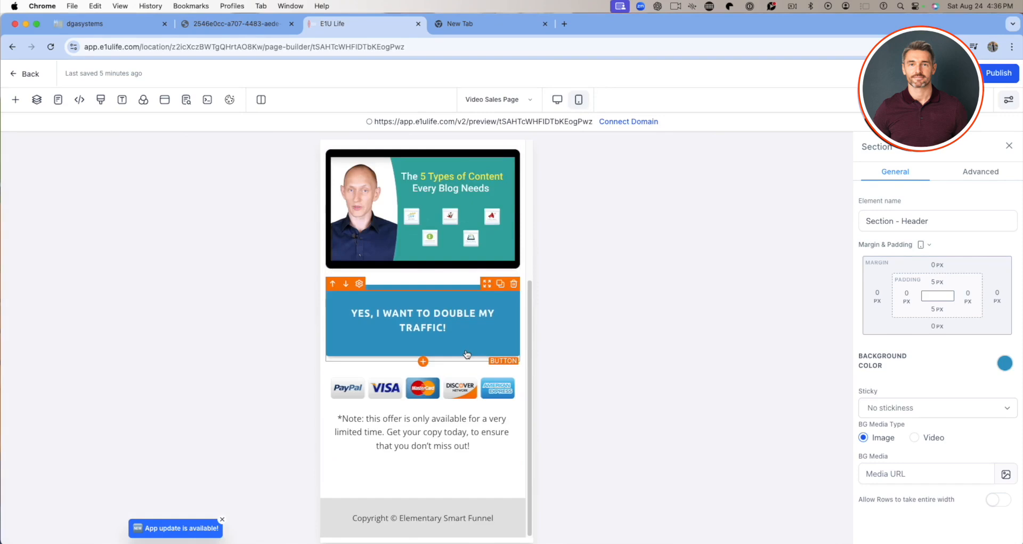
{"action": "scroll", "coordinate": [469, 357], "scroll_direction": "up", "scroll_amount": 5}
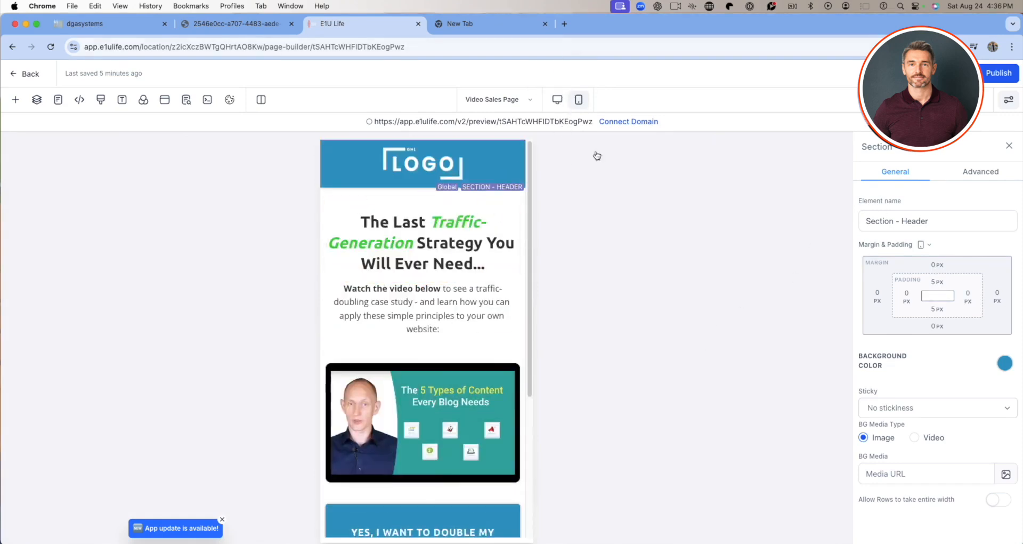
{"action": "left_click", "coordinate": [562, 104]}
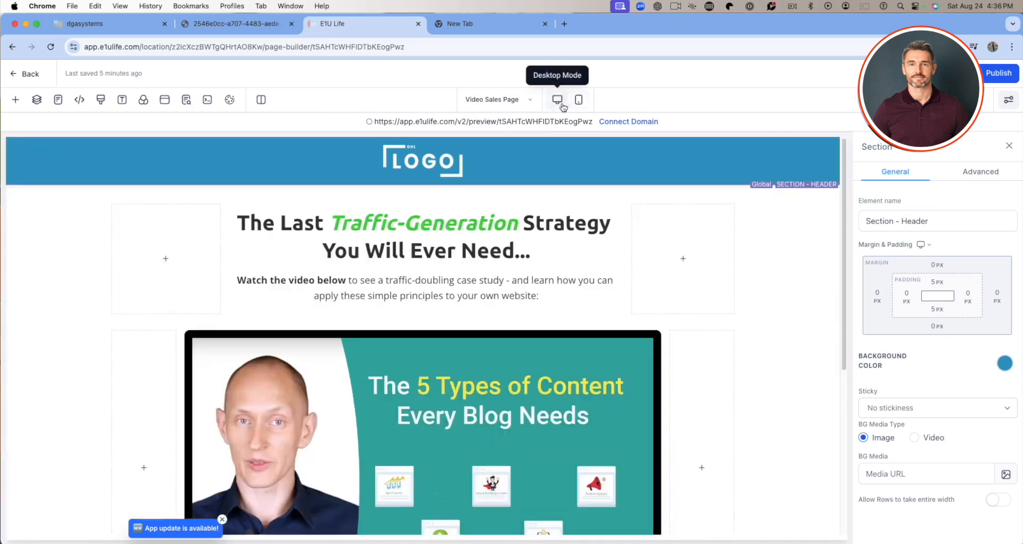
Examine the general and advanced settings of the header section and of the main content section.
{"action": "left_click", "coordinate": [925, 227]}
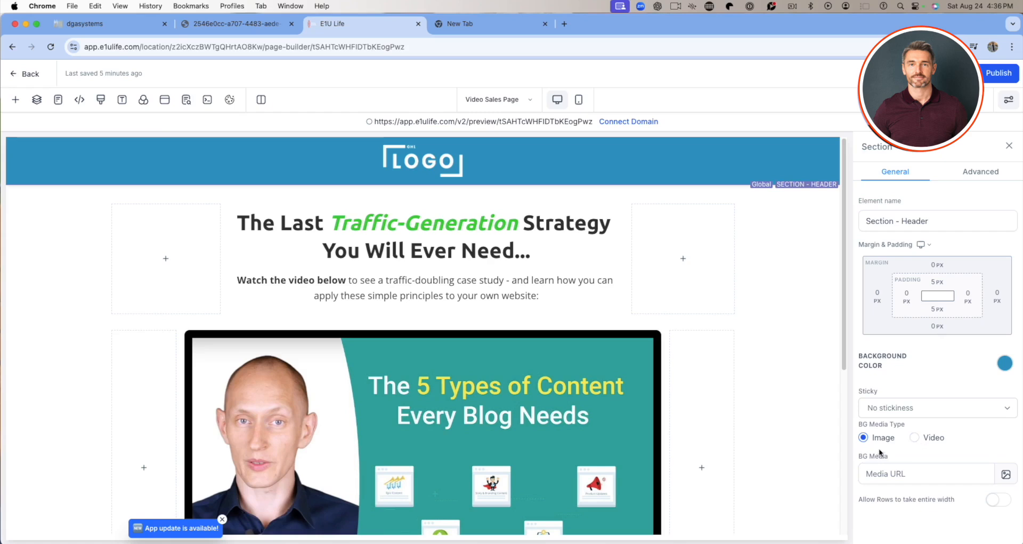
{"action": "left_click", "coordinate": [980, 171]}
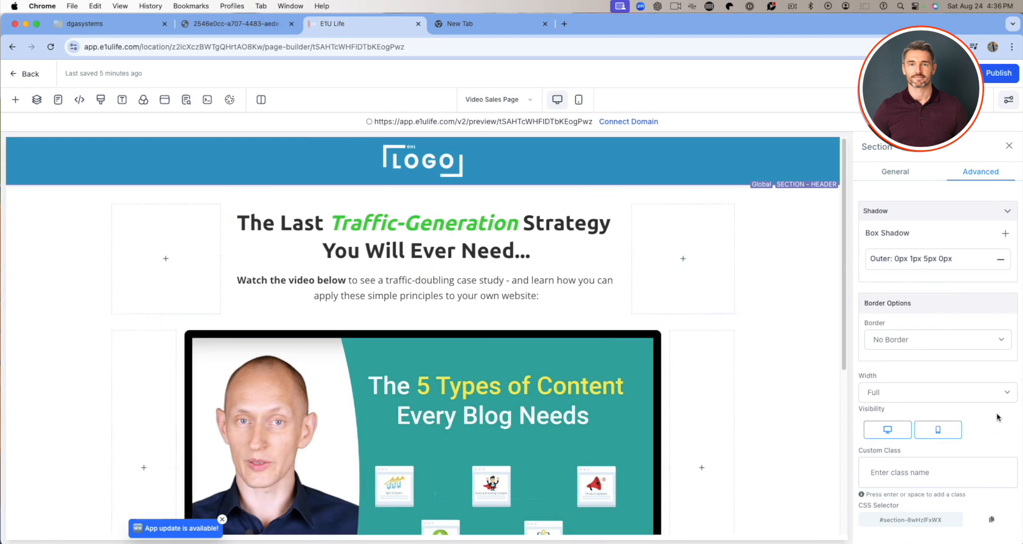
{"action": "left_click", "coordinate": [758, 288]}
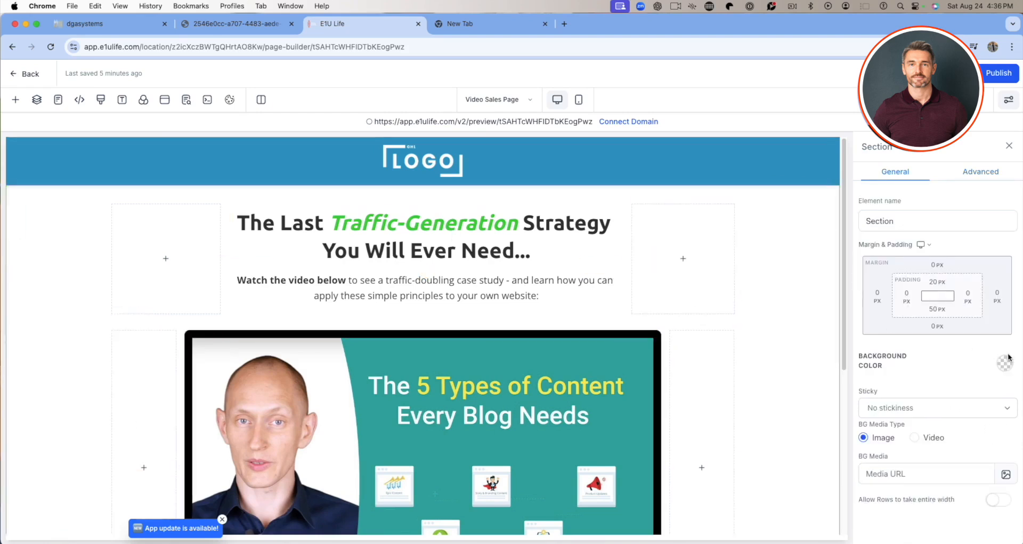
{"action": "left_click", "coordinate": [434, 350]}
{"action": "scroll", "coordinate": [426, 408], "scroll_direction": "down", "scroll_amount": 1}
{"action": "scroll", "coordinate": [434, 410], "scroll_direction": "down", "scroll_amount": 5}
{"action": "scroll", "coordinate": [434, 410], "scroll_direction": "up", "scroll_amount": 5}
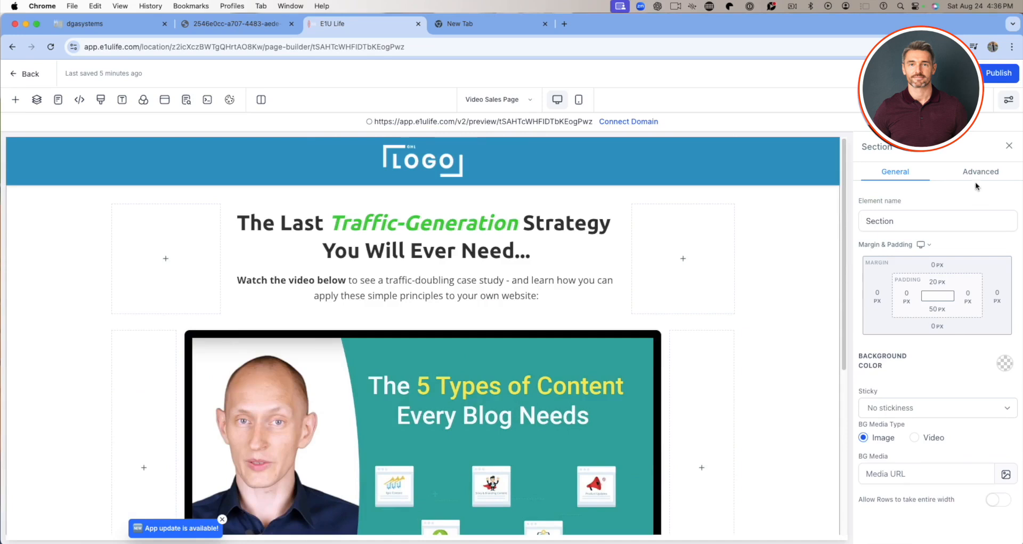
{"action": "left_click", "coordinate": [981, 172]}
{"action": "left_click", "coordinate": [478, 432]}
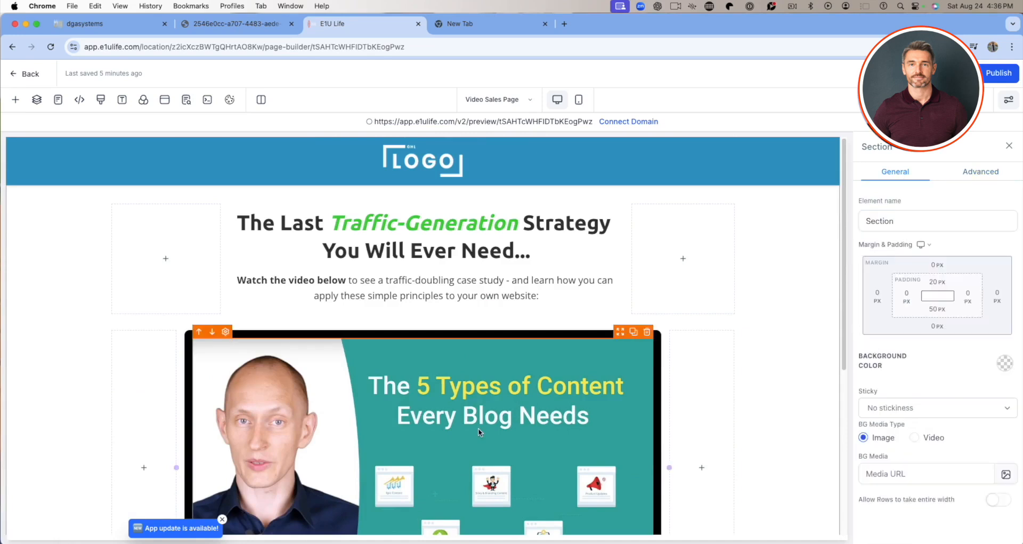
Set the header section's background color to orange.
{"action": "left_click", "coordinate": [32, 164]}
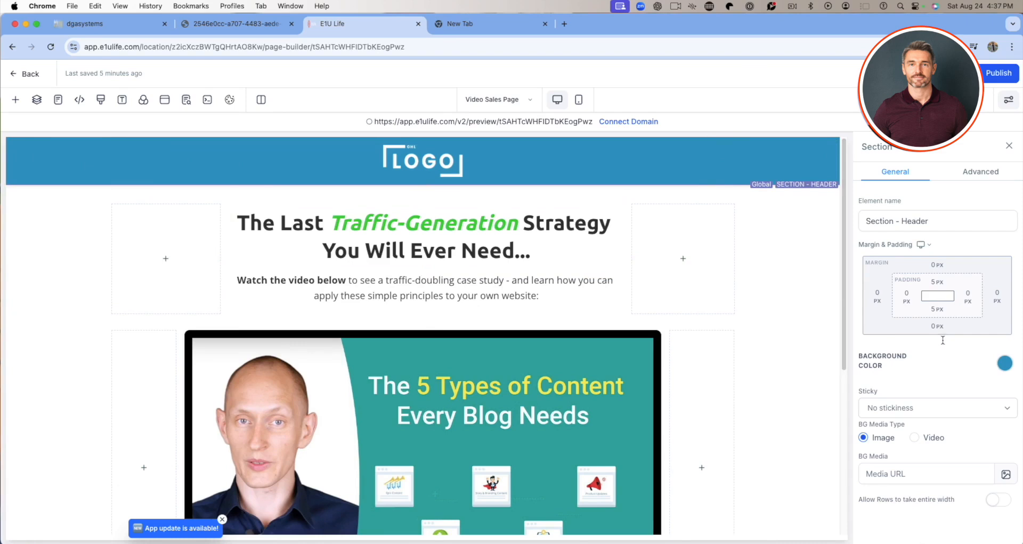
{"action": "left_click", "coordinate": [1005, 365]}
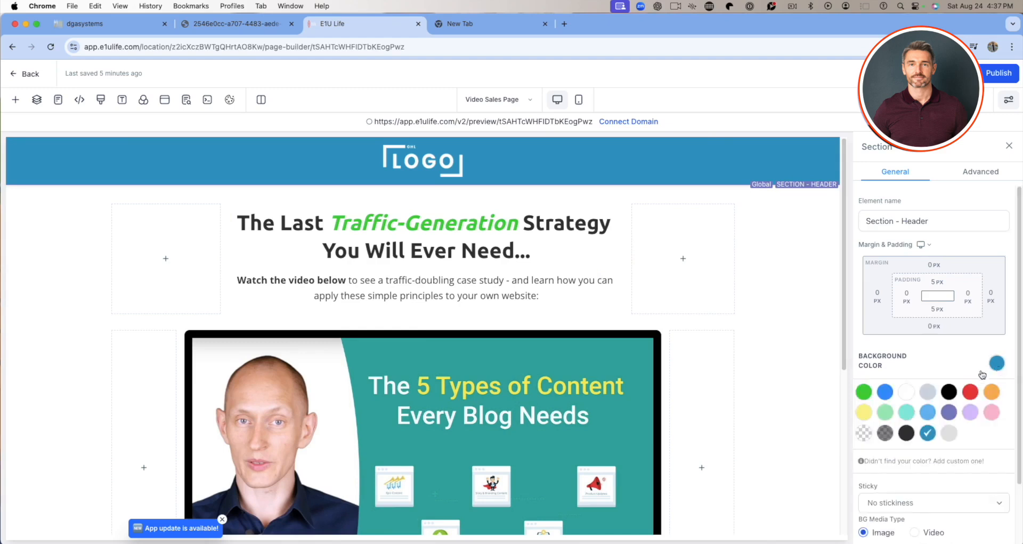
{"action": "left_click", "coordinate": [989, 398]}
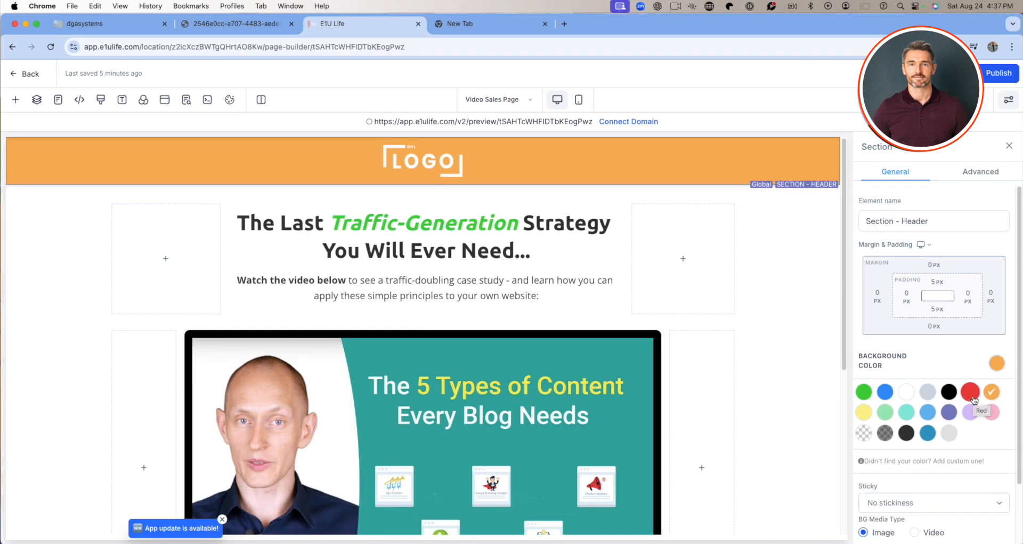
Create the custom color #FF8000 and apply it as the header section's background color.
{"action": "left_click", "coordinate": [971, 391]}
{"action": "left_click", "coordinate": [992, 394]}
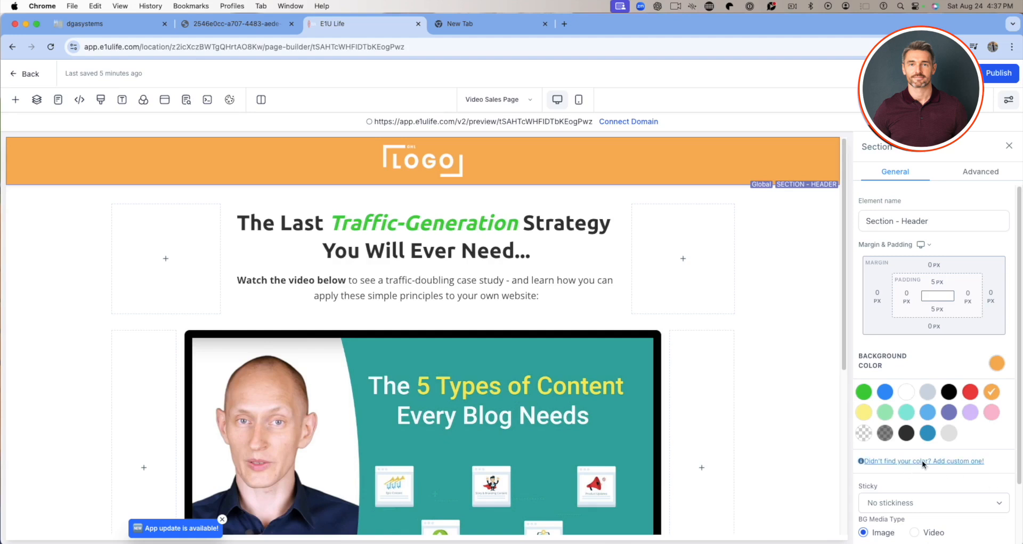
{"action": "left_click", "coordinate": [906, 462]}
{"action": "scroll", "coordinate": [938, 453], "scroll_direction": "down", "scroll_amount": 2}
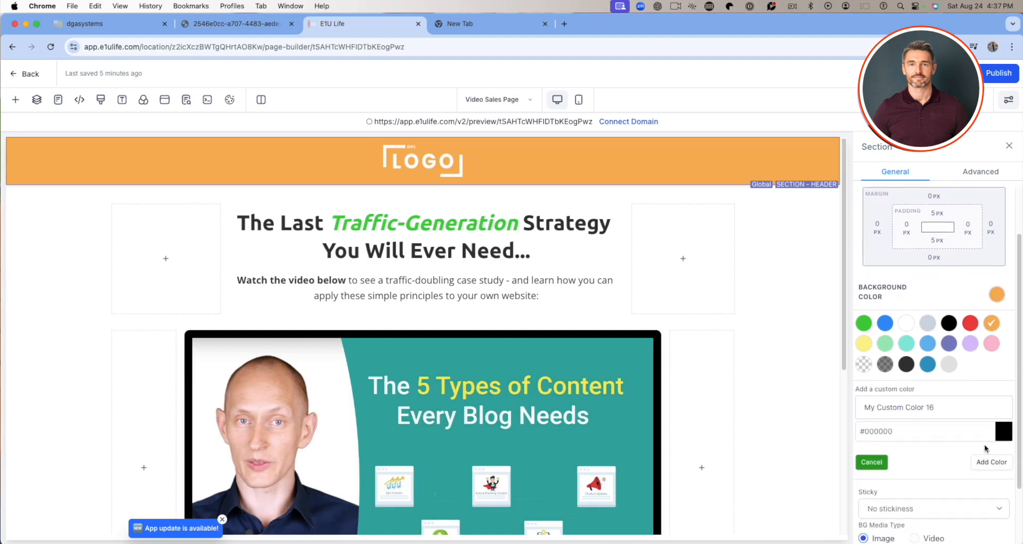
{"action": "left_click", "coordinate": [1003, 434]}
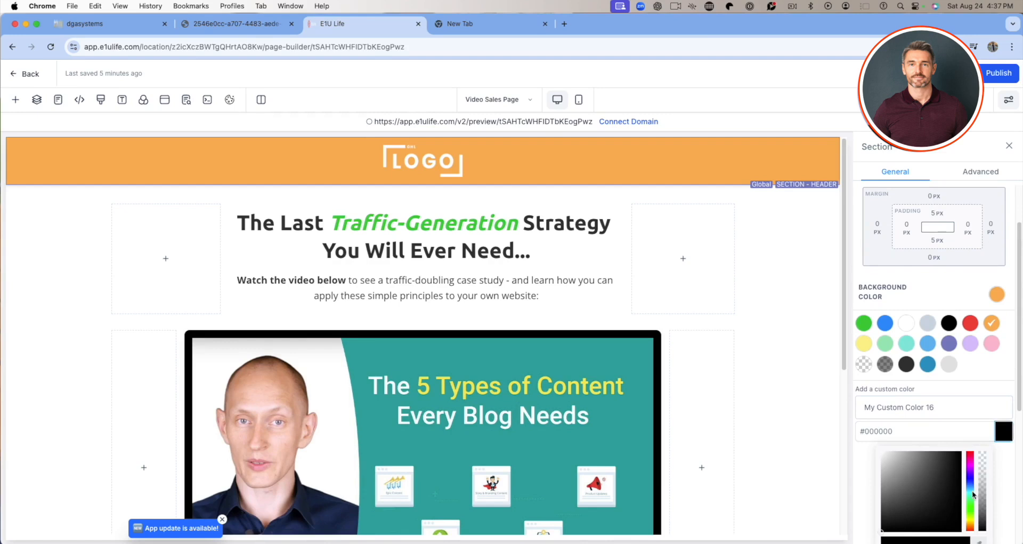
{"action": "left_click", "coordinate": [972, 528]}
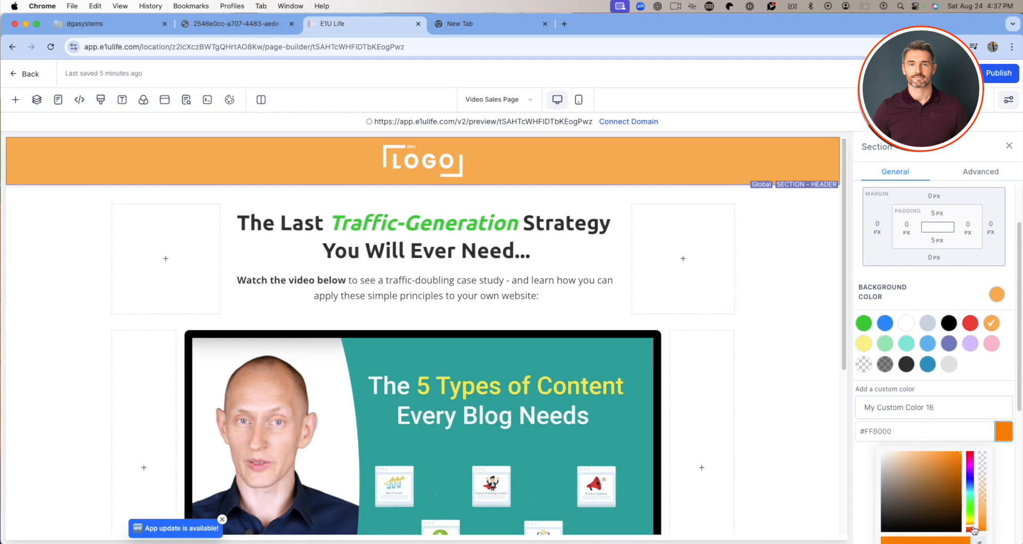
{"action": "left_click", "coordinate": [1002, 434]}
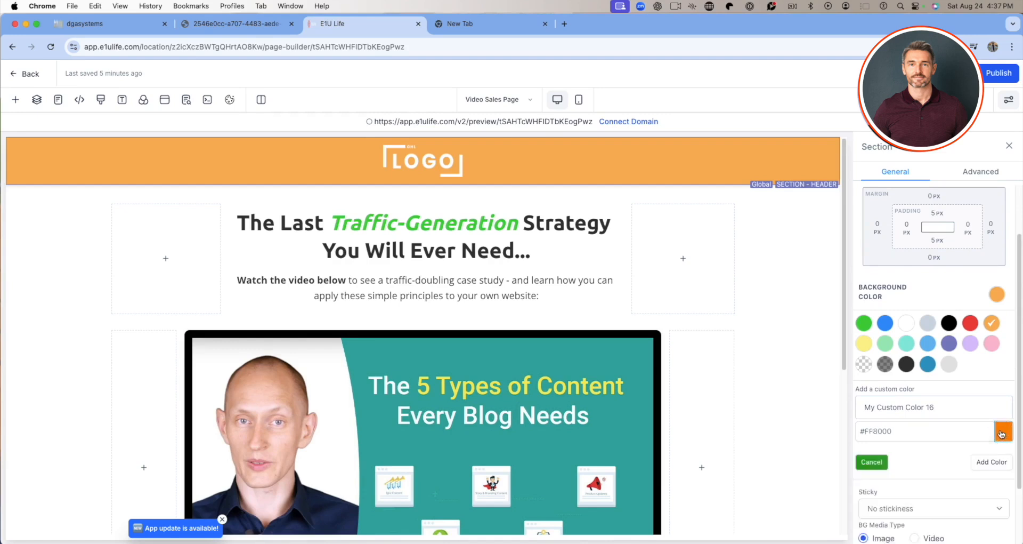
{"action": "left_click", "coordinate": [997, 462]}
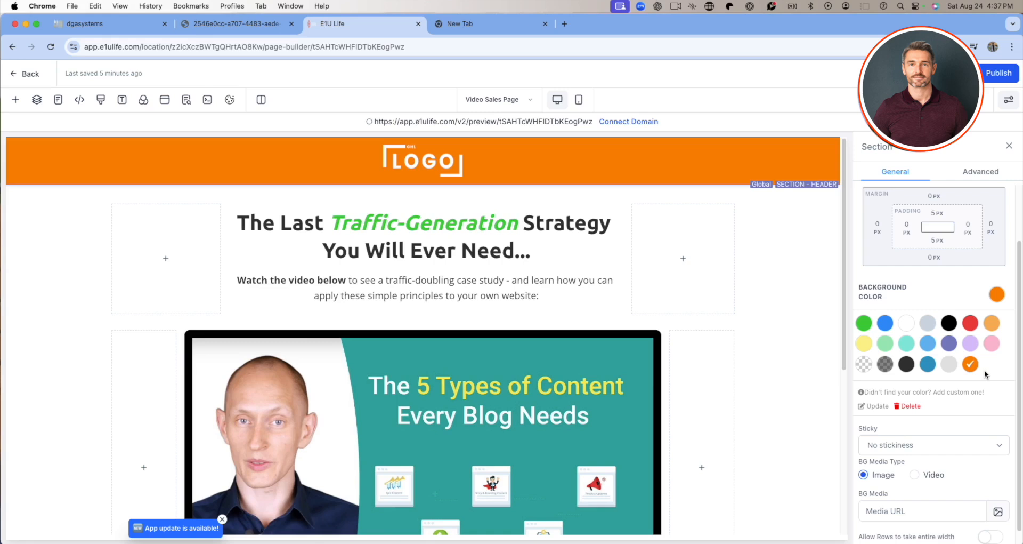
Replace the header's logo image with Selling System.png from the media storage.
{"action": "left_click", "coordinate": [434, 162]}
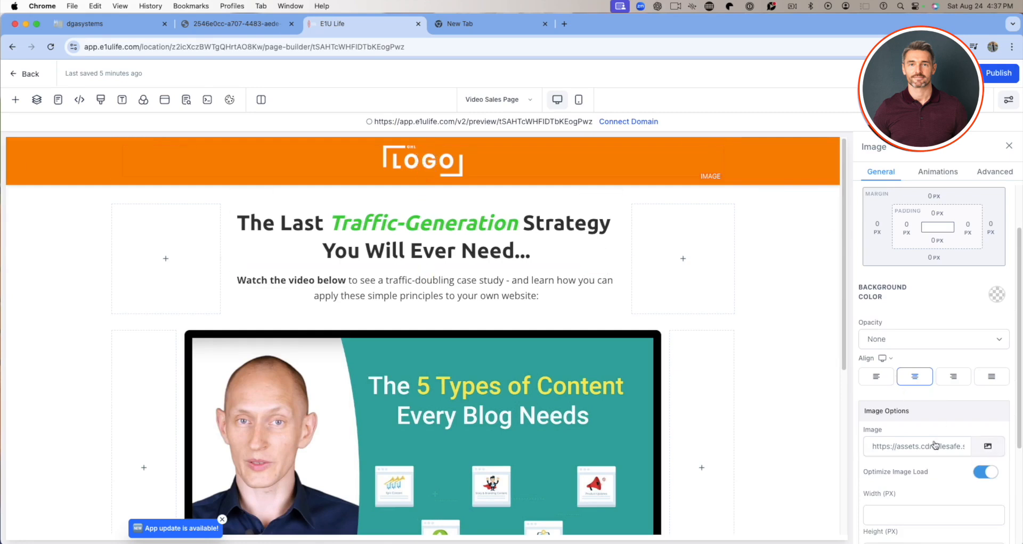
{"action": "left_click", "coordinate": [987, 443]}
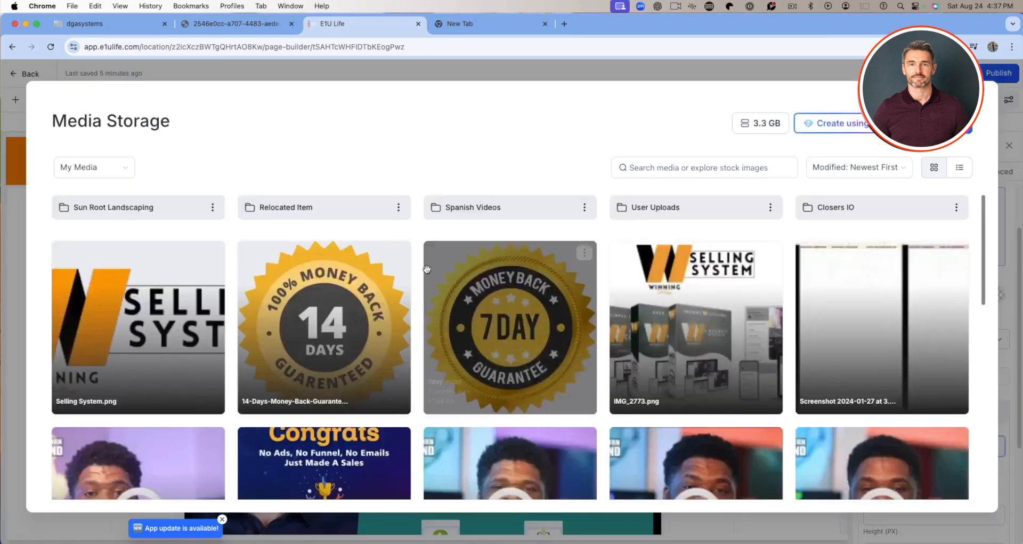
{"action": "scroll", "coordinate": [485, 285], "scroll_direction": "down", "scroll_amount": 15}
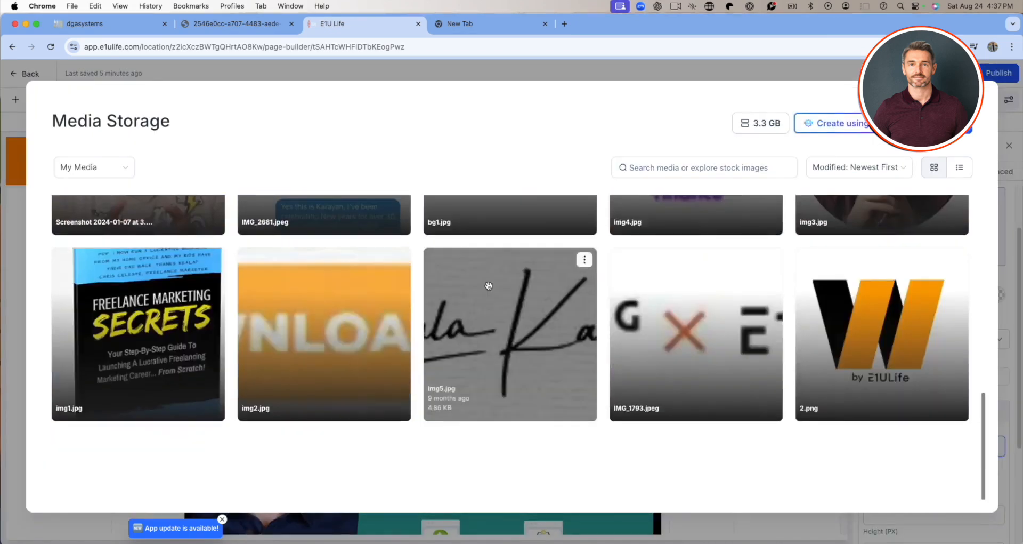
{"action": "scroll", "coordinate": [488, 286], "scroll_direction": "up", "scroll_amount": 14}
{"action": "scroll", "coordinate": [488, 286], "scroll_direction": "up", "scroll_amount": 2}
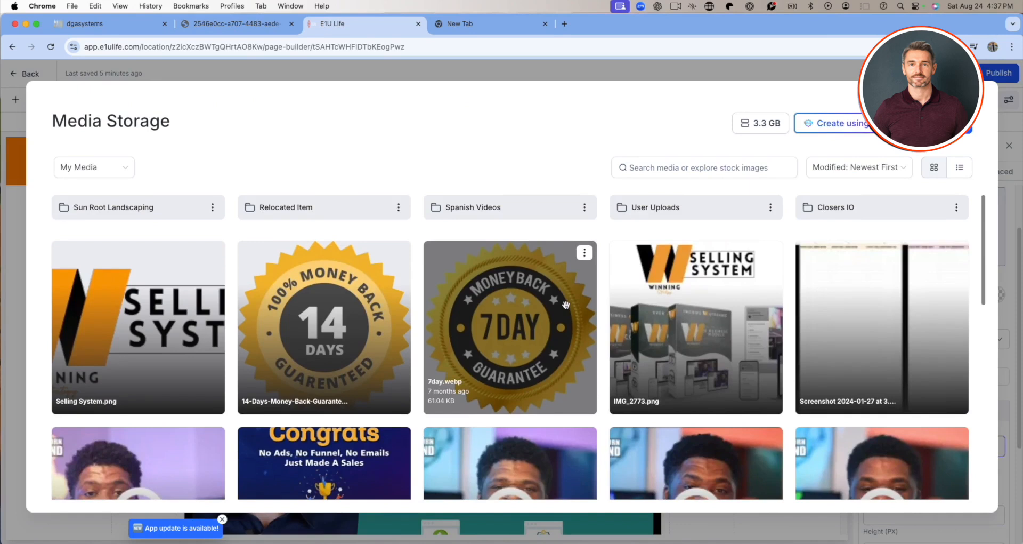
{"action": "scroll", "coordinate": [566, 305], "scroll_direction": "down", "scroll_amount": 12}
{"action": "scroll", "coordinate": [537, 320], "scroll_direction": "up", "scroll_amount": 10}
{"action": "scroll", "coordinate": [537, 320], "scroll_direction": "up", "scroll_amount": 5}
{"action": "left_click", "coordinate": [166, 313]}
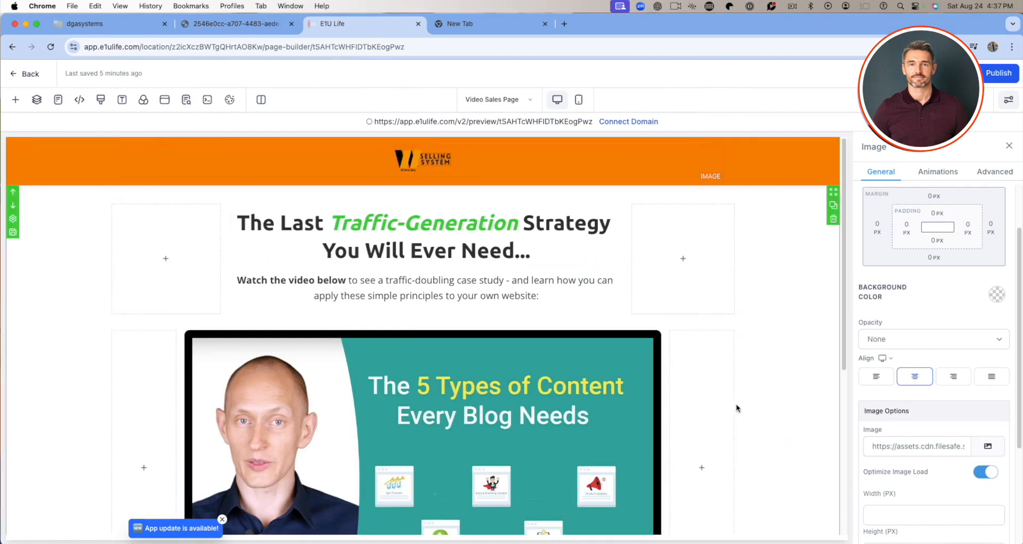
Remove the italics from "Traffic-Generation" in the headline and restore them.
{"action": "scroll", "coordinate": [737, 404], "scroll_direction": "down", "scroll_amount": 2}
{"action": "scroll", "coordinate": [413, 233], "scroll_direction": "up", "scroll_amount": 2}
{"action": "left_click_drag", "start_coordinate": [333, 222], "coordinate": [520, 231]}
{"action": "left_click", "coordinate": [521, 229]}
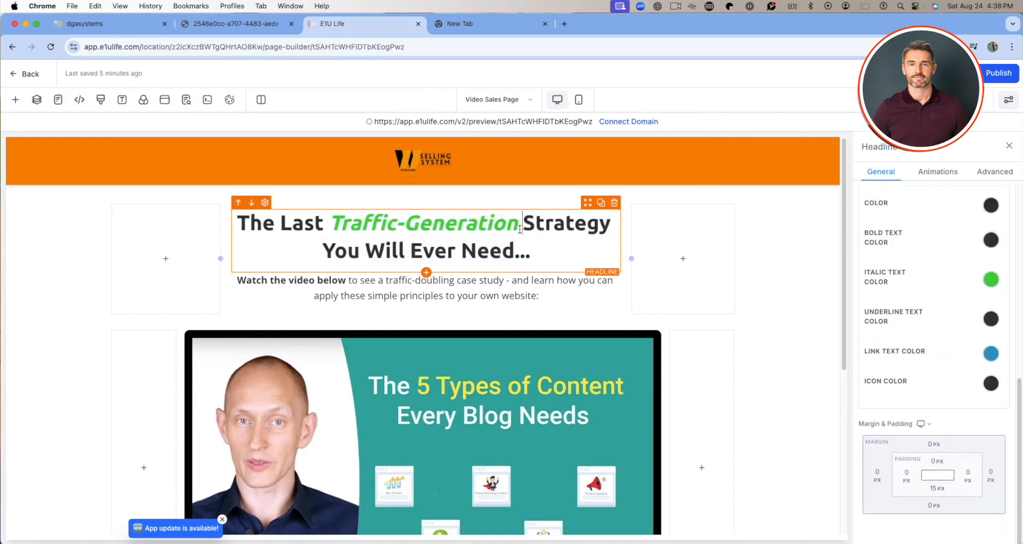
{"action": "left_click_drag", "start_coordinate": [518, 227], "coordinate": [335, 222]}
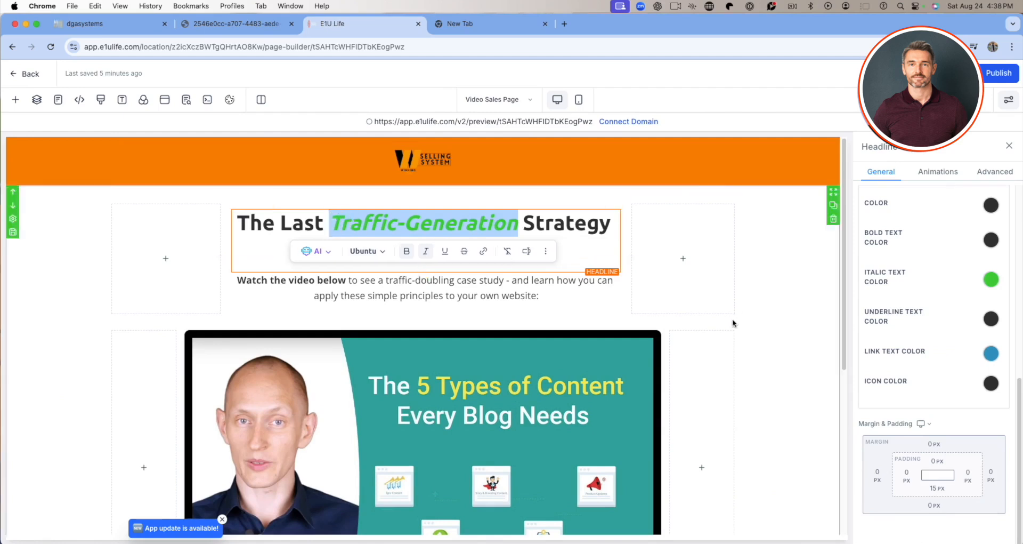
{"action": "left_click", "coordinate": [426, 251]}
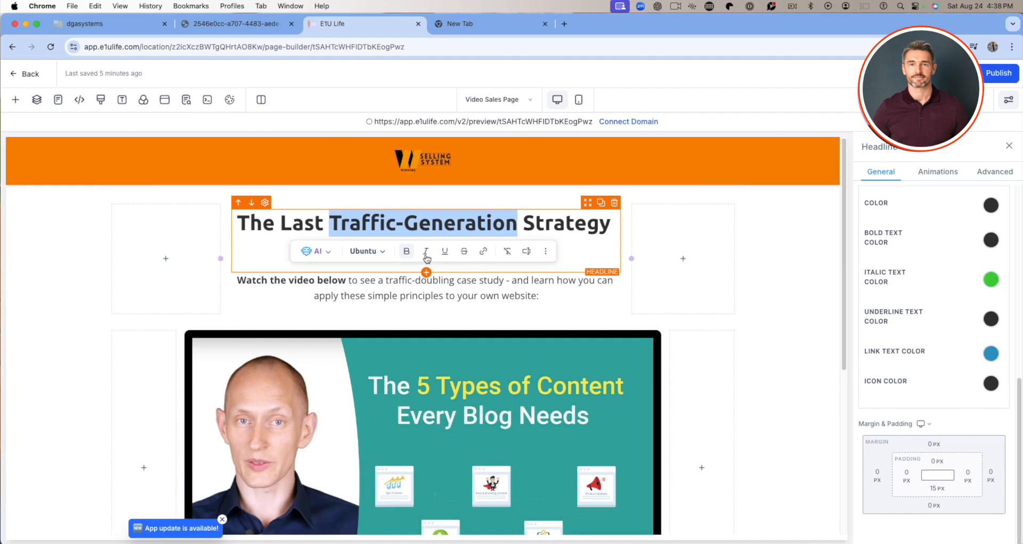
{"action": "left_click", "coordinate": [426, 251]}
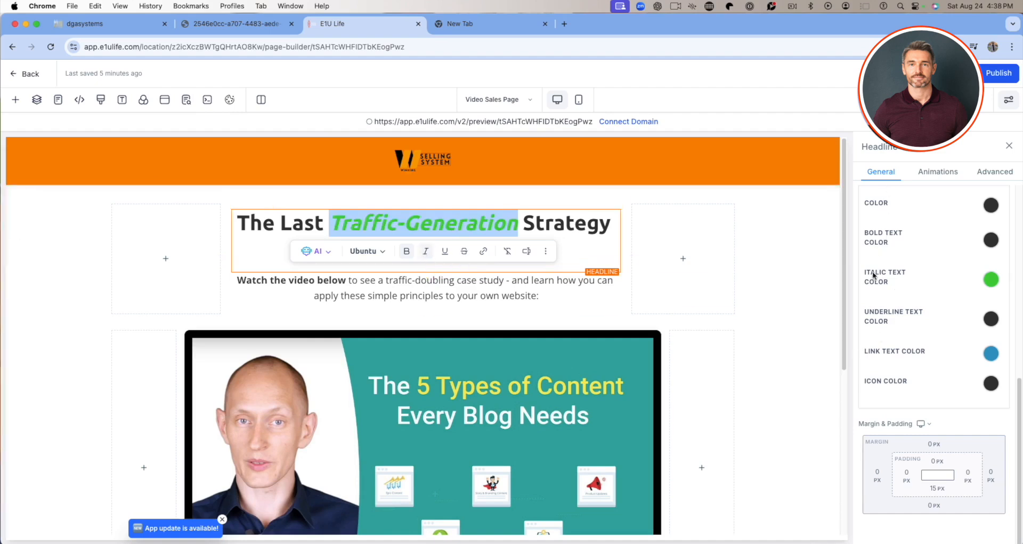
Set the headline's italic text color to the custom orange used for the header background.
{"action": "left_click", "coordinate": [991, 279]}
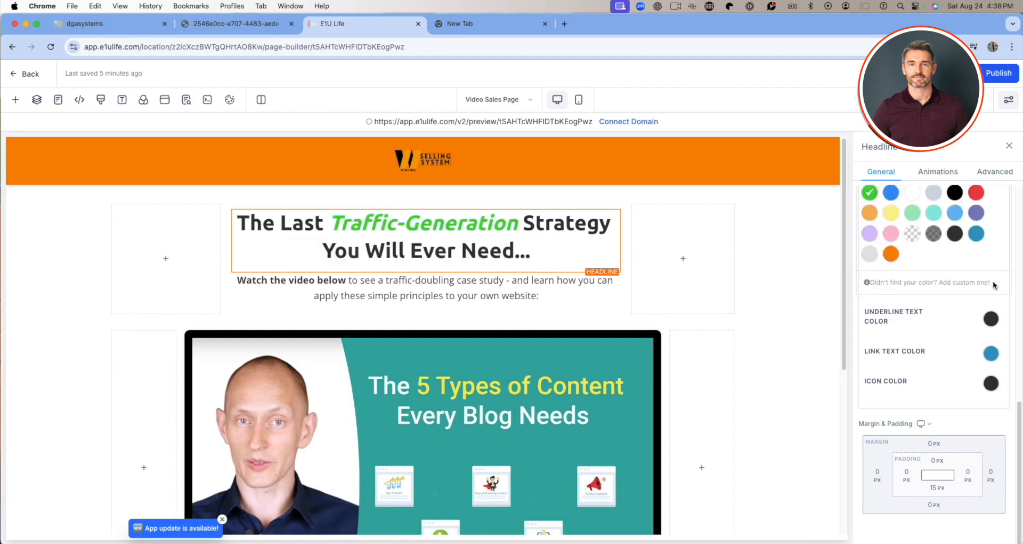
{"action": "left_click", "coordinate": [891, 255]}
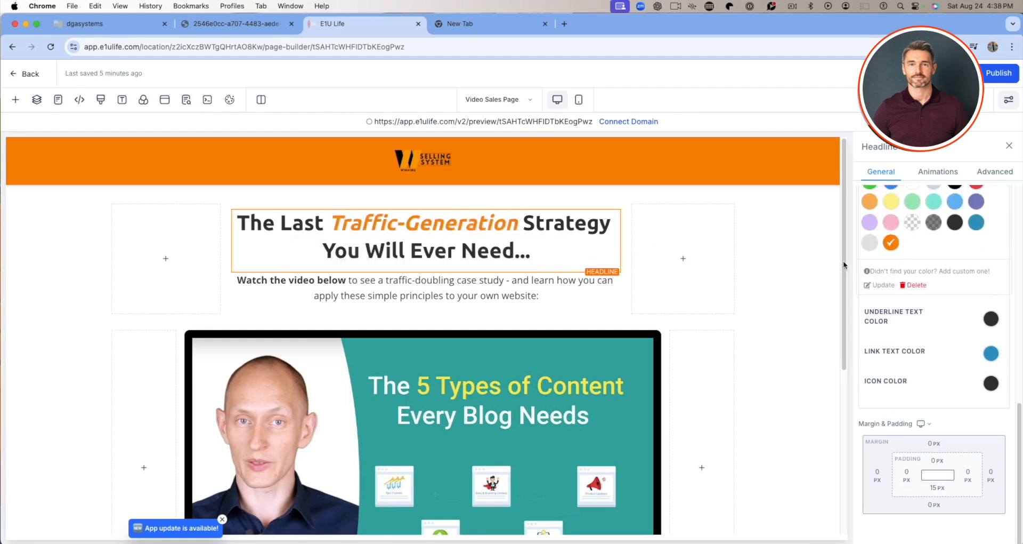
{"action": "left_click", "coordinate": [530, 250]}
{"action": "scroll", "coordinate": [543, 263], "scroll_direction": "down", "scroll_amount": 1}
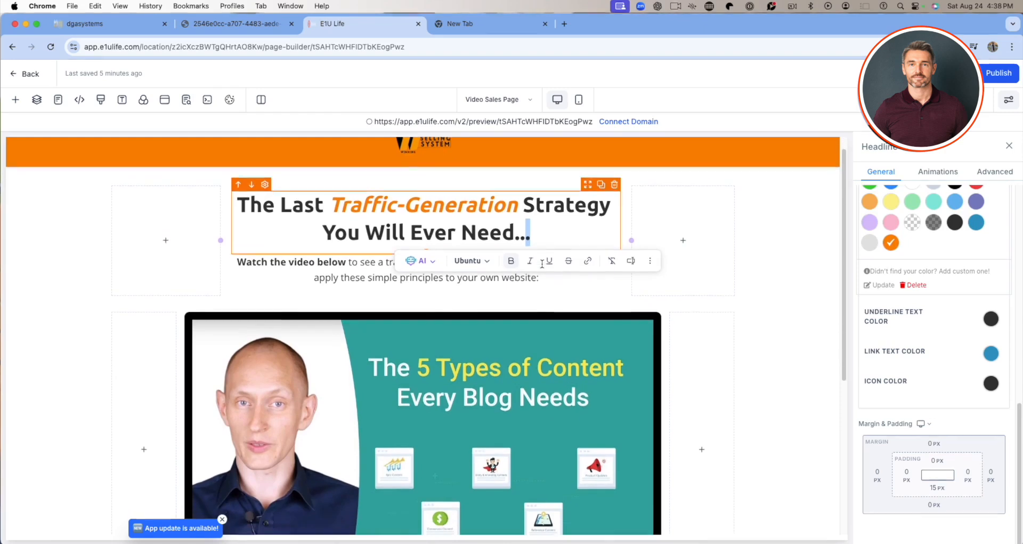
{"action": "left_click", "coordinate": [353, 207]}
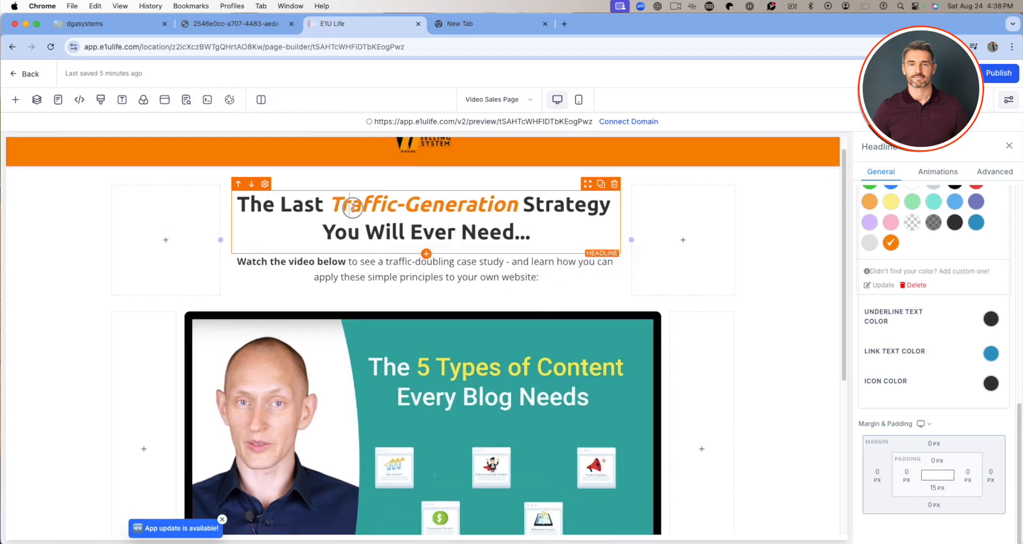
{"action": "left_click_drag", "start_coordinate": [453, 210], "coordinate": [438, 209]}
{"action": "left_click", "coordinate": [363, 209]}
Try italics on "Watch the video below" in the paragraph under the headline and remove them again.
{"action": "triple_click", "coordinate": [316, 273]}
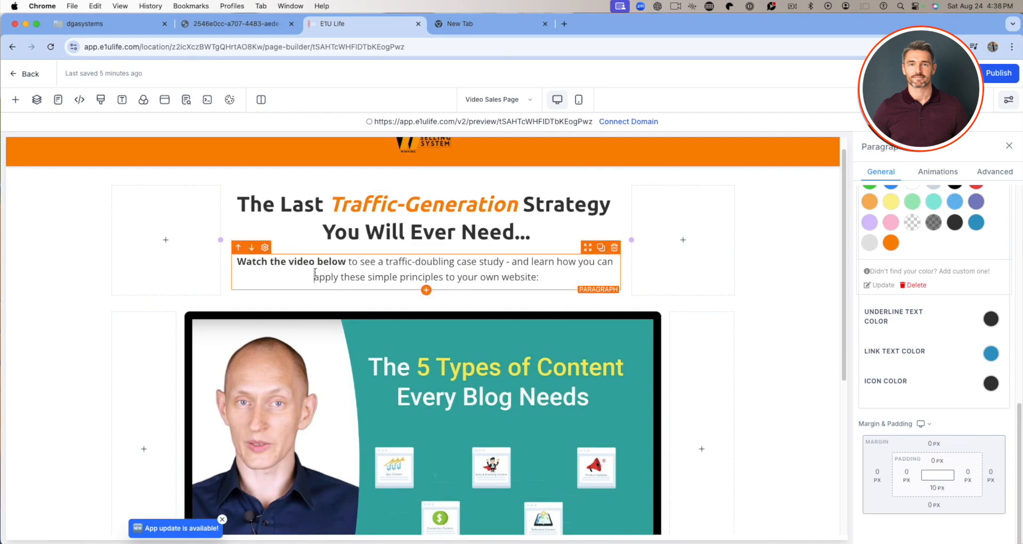
{"action": "left_click", "coordinate": [346, 267]}
{"action": "left_click_drag", "start_coordinate": [347, 261], "coordinate": [236, 260]}
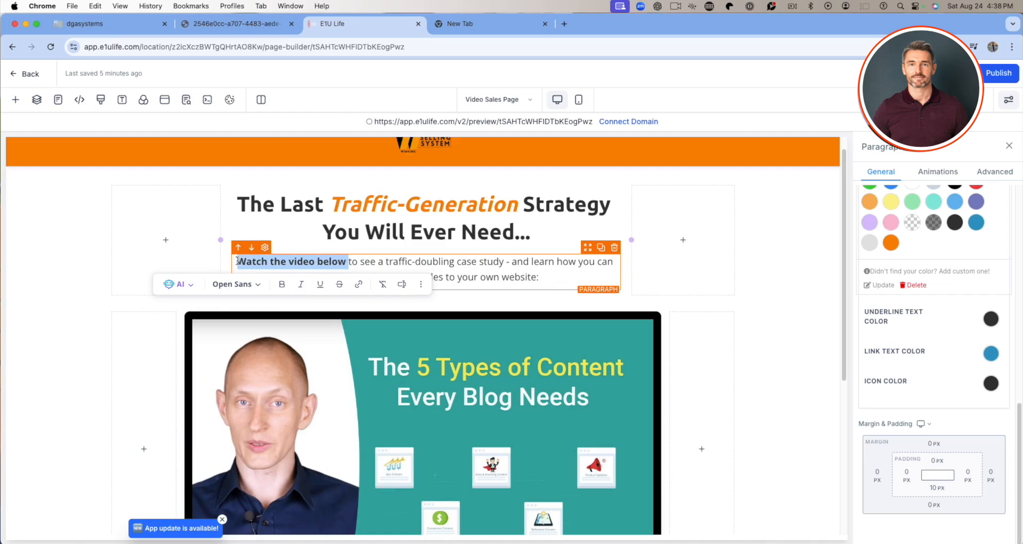
{"action": "left_click", "coordinate": [302, 284]}
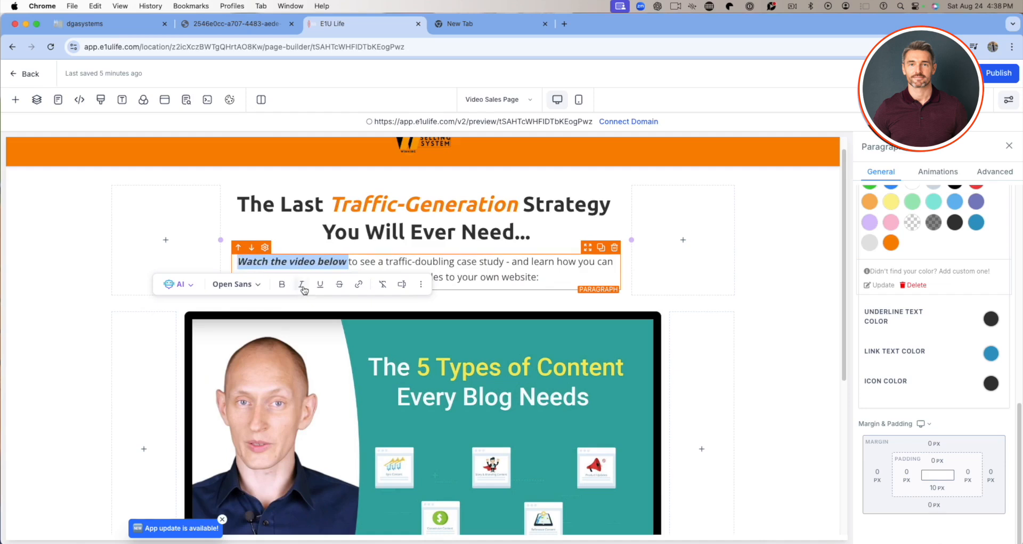
{"action": "left_click", "coordinate": [302, 287]}
{"action": "left_click", "coordinate": [361, 279]}
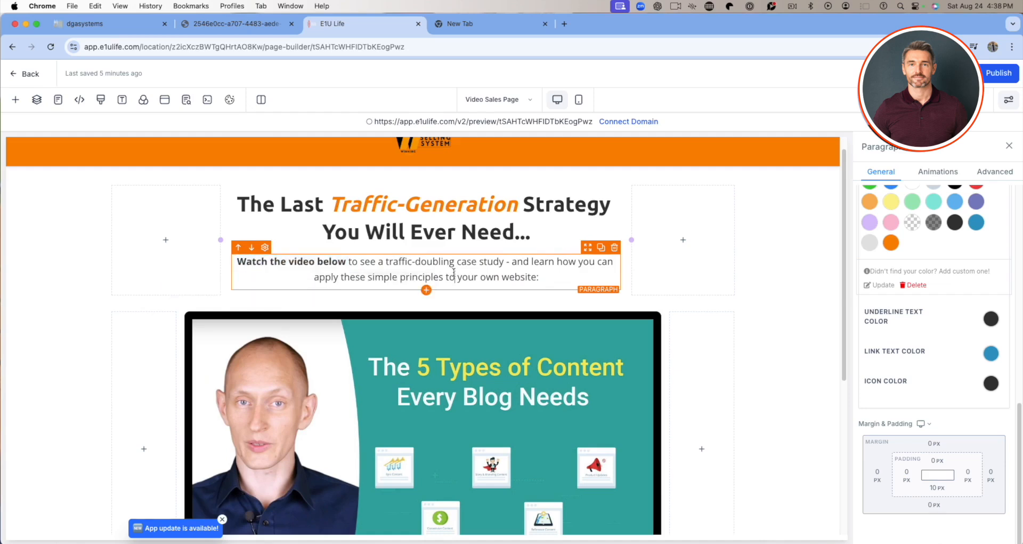
Select "Watch the video below" and examine the paragraph's text color, general and advanced settings.
{"action": "left_click_drag", "start_coordinate": [346, 262], "coordinate": [236, 261]}
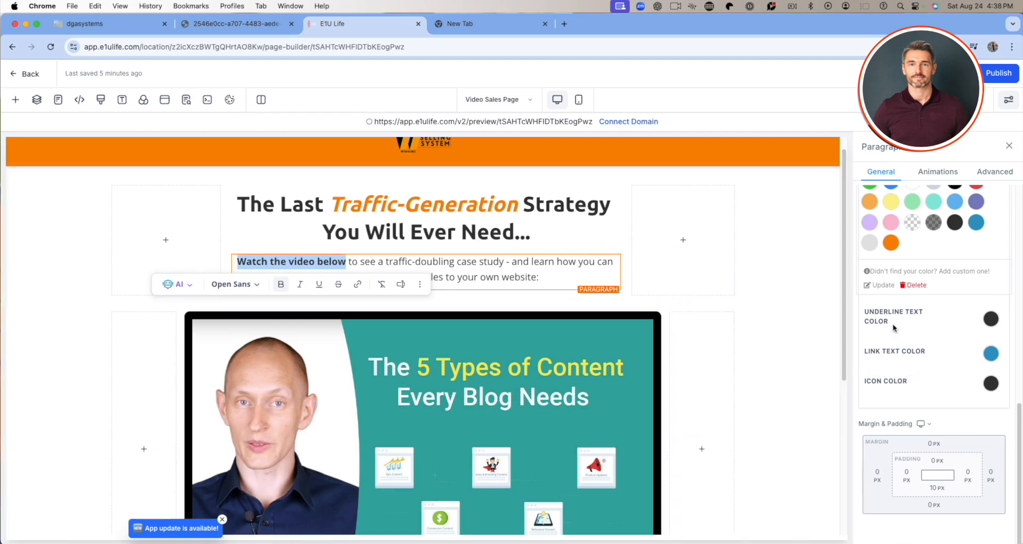
{"action": "scroll", "coordinate": [912, 375], "scroll_direction": "up", "scroll_amount": 5}
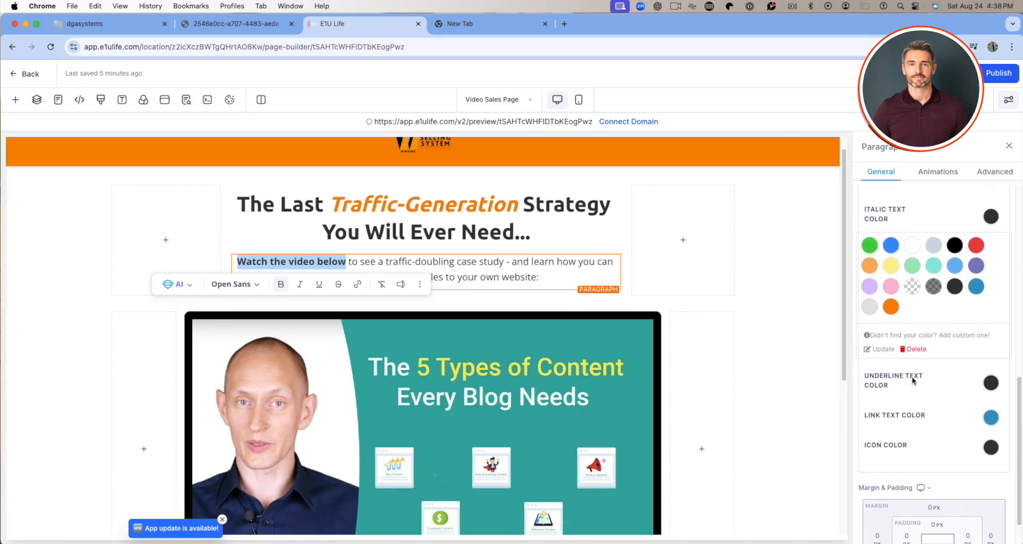
{"action": "scroll", "coordinate": [912, 375], "scroll_direction": "down", "scroll_amount": 2}
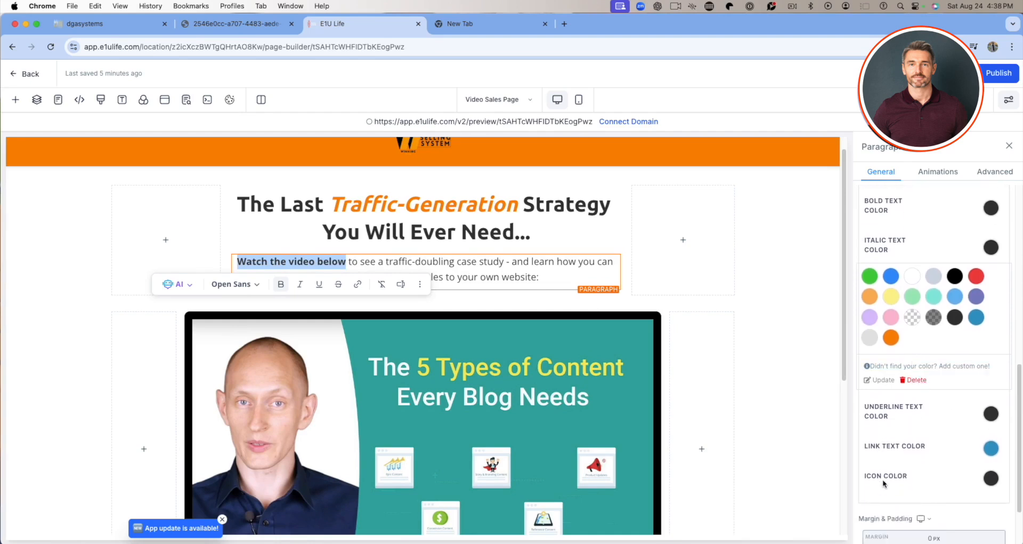
{"action": "scroll", "coordinate": [884, 483], "scroll_direction": "down", "scroll_amount": 3}
{"action": "scroll", "coordinate": [898, 475], "scroll_direction": "up", "scroll_amount": 15}
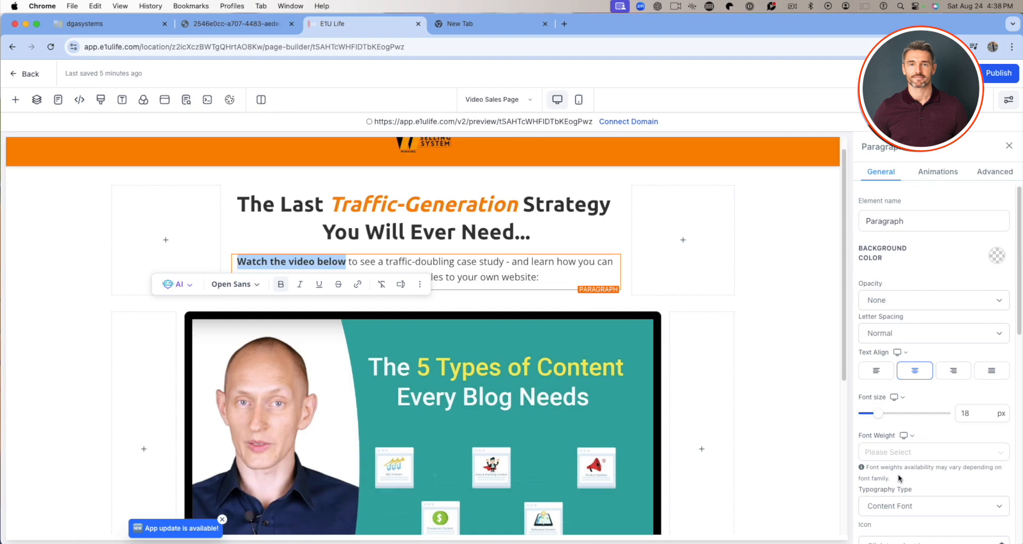
{"action": "scroll", "coordinate": [908, 468], "scroll_direction": "down", "scroll_amount": 10}
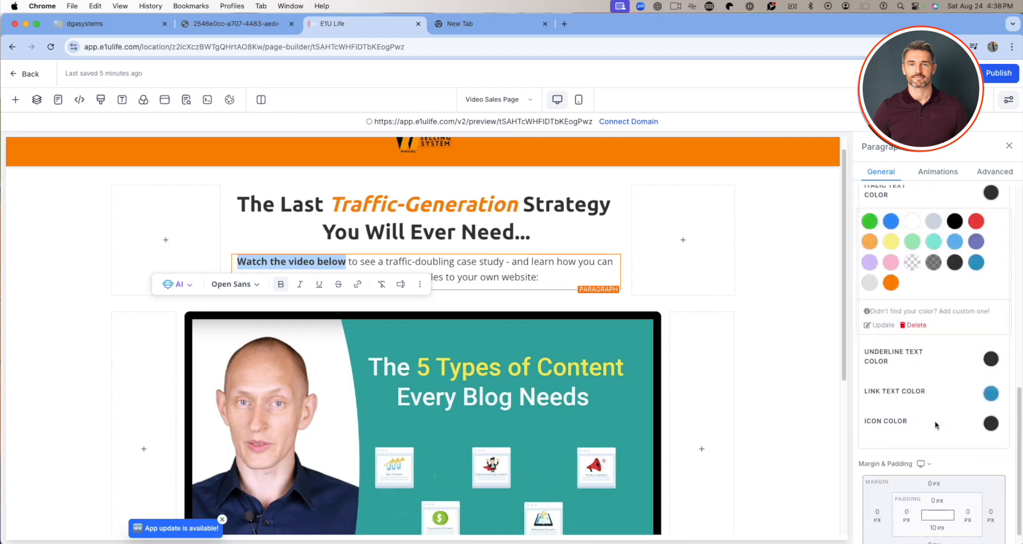
{"action": "scroll", "coordinate": [941, 420], "scroll_direction": "up", "scroll_amount": 10}
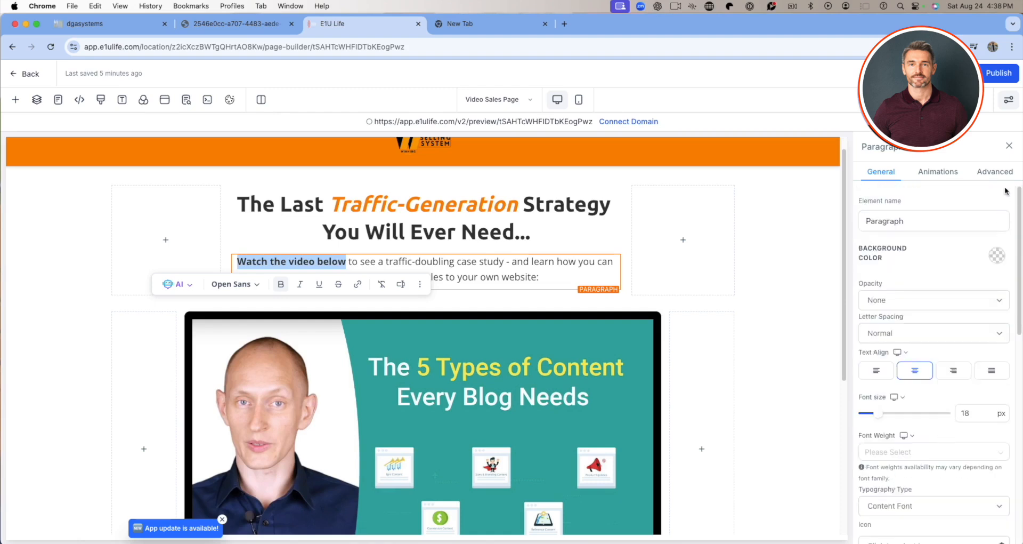
{"action": "left_click", "coordinate": [995, 171]}
{"action": "scroll", "coordinate": [977, 297], "scroll_direction": "down", "scroll_amount": 2}
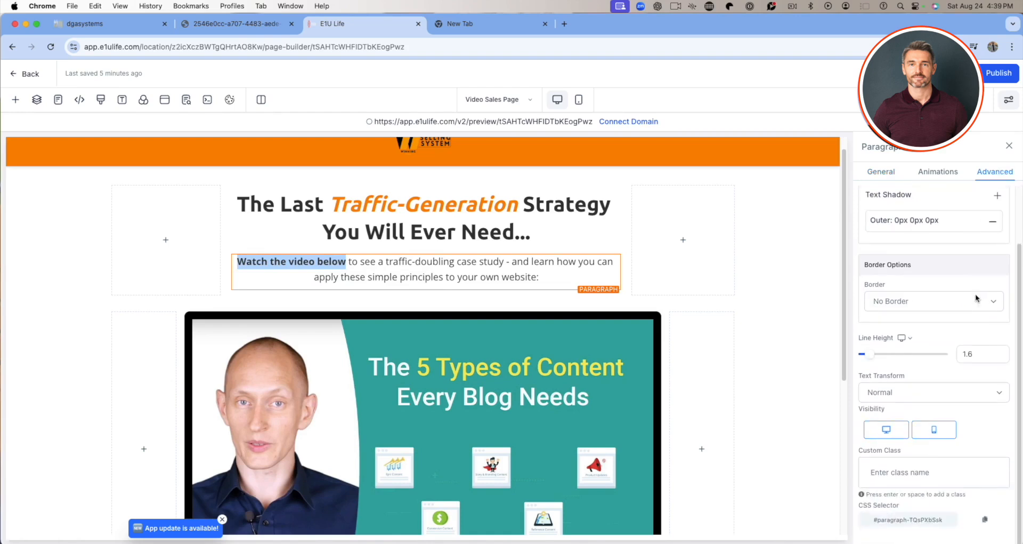
{"action": "scroll", "coordinate": [979, 300], "scroll_direction": "up", "scroll_amount": 2}
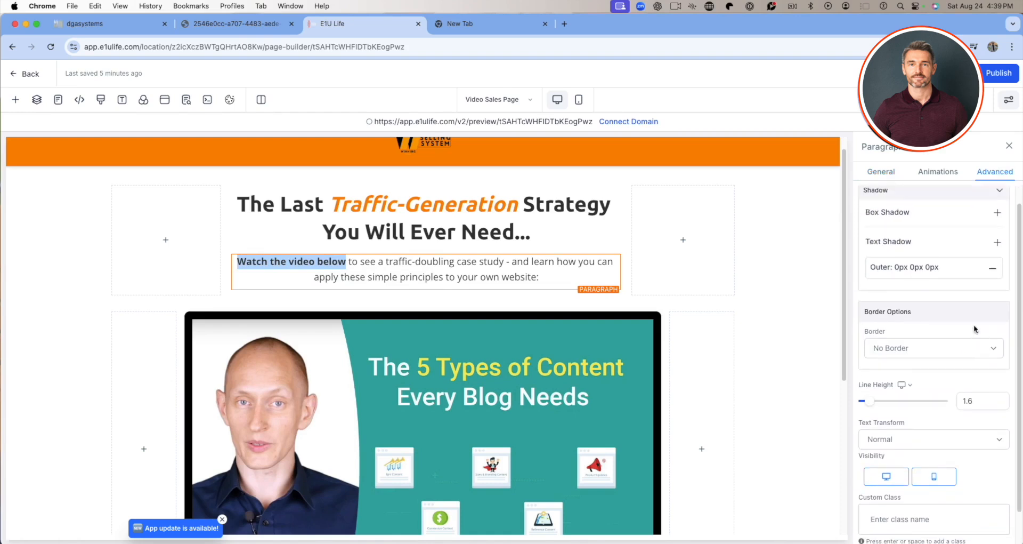
{"action": "left_click", "coordinate": [881, 171]}
Select the whole headline above the video and apply the infinite-loop Rocking animation to it.
{"action": "left_click", "coordinate": [448, 227]}
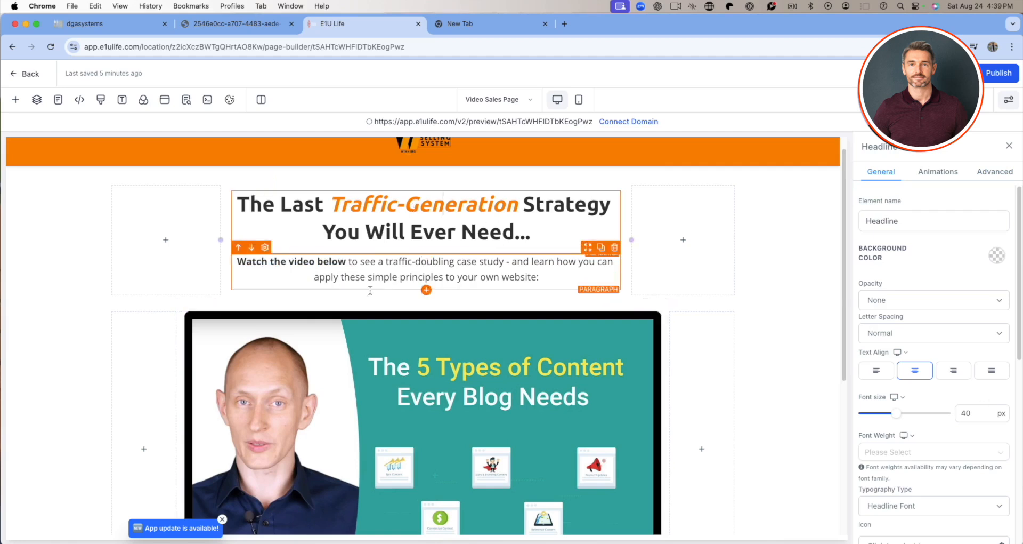
{"action": "left_click", "coordinate": [353, 264]}
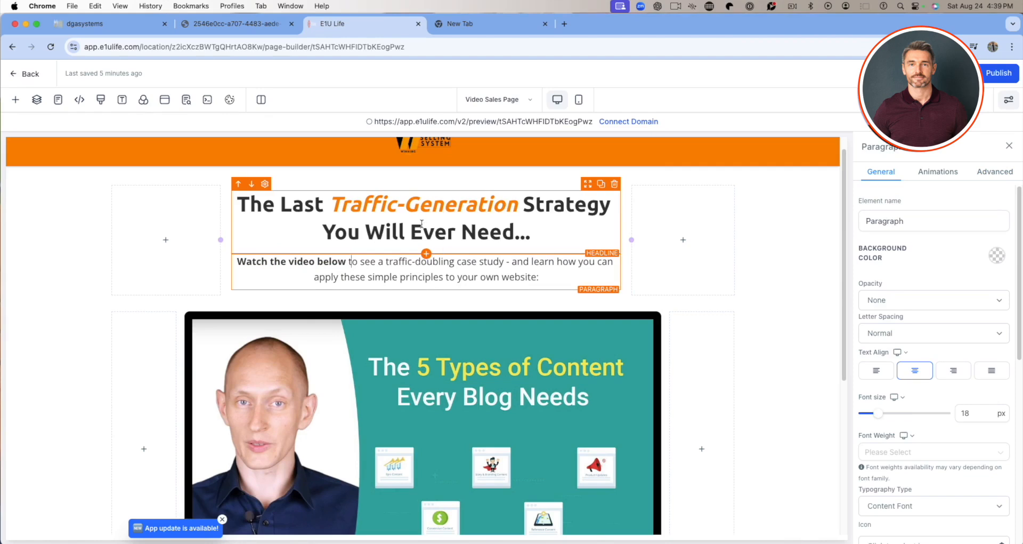
{"action": "left_click", "coordinate": [353, 223]}
{"action": "left_click", "coordinate": [352, 221]}
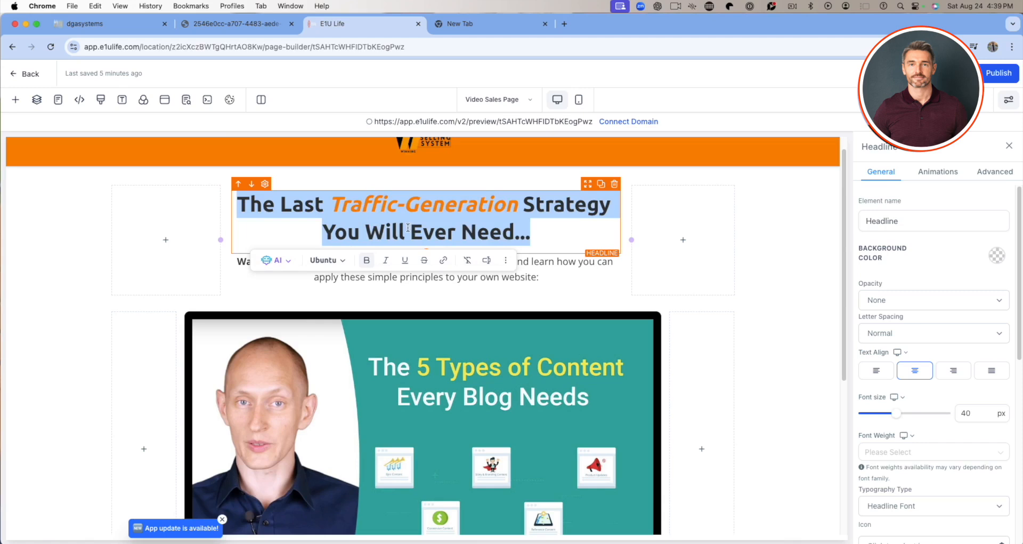
{"action": "left_click", "coordinate": [950, 174]}
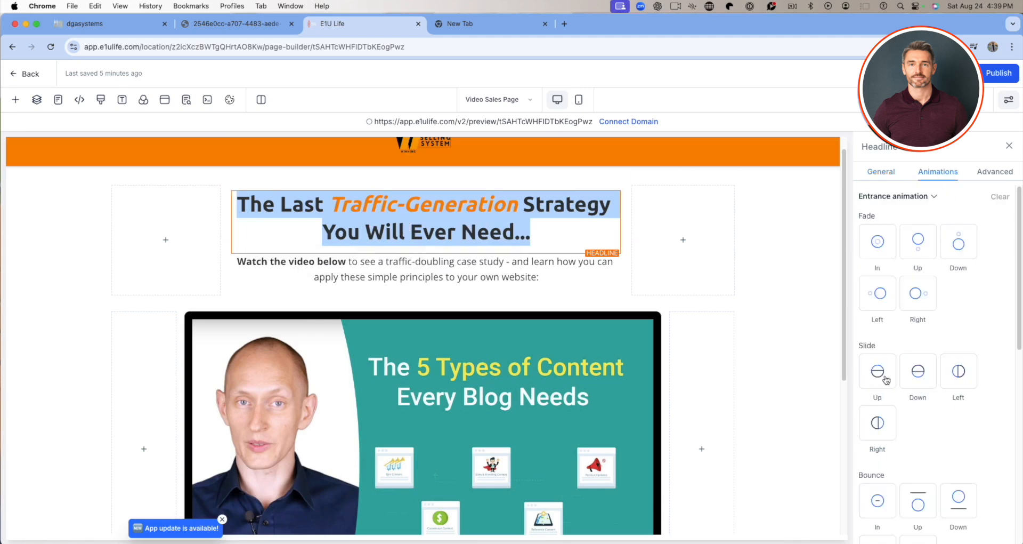
{"action": "scroll", "coordinate": [909, 335], "scroll_direction": "down", "scroll_amount": 6}
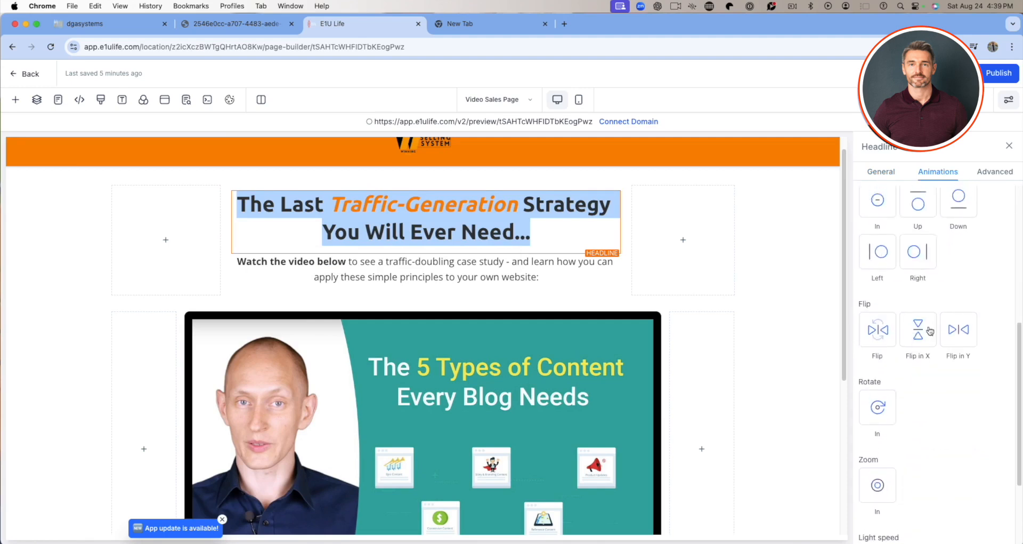
{"action": "scroll", "coordinate": [925, 327], "scroll_direction": "down", "scroll_amount": 3}
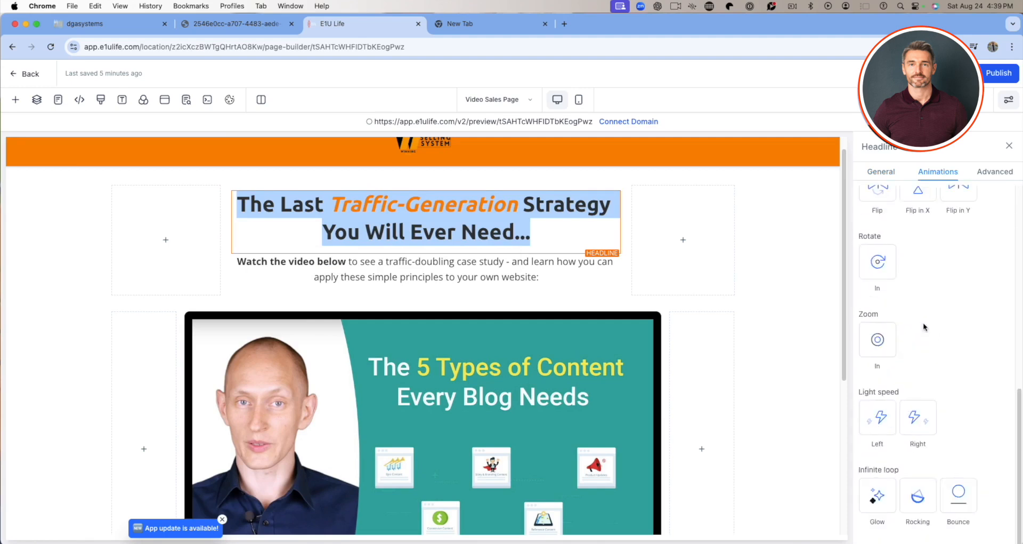
{"action": "left_click", "coordinate": [919, 496]}
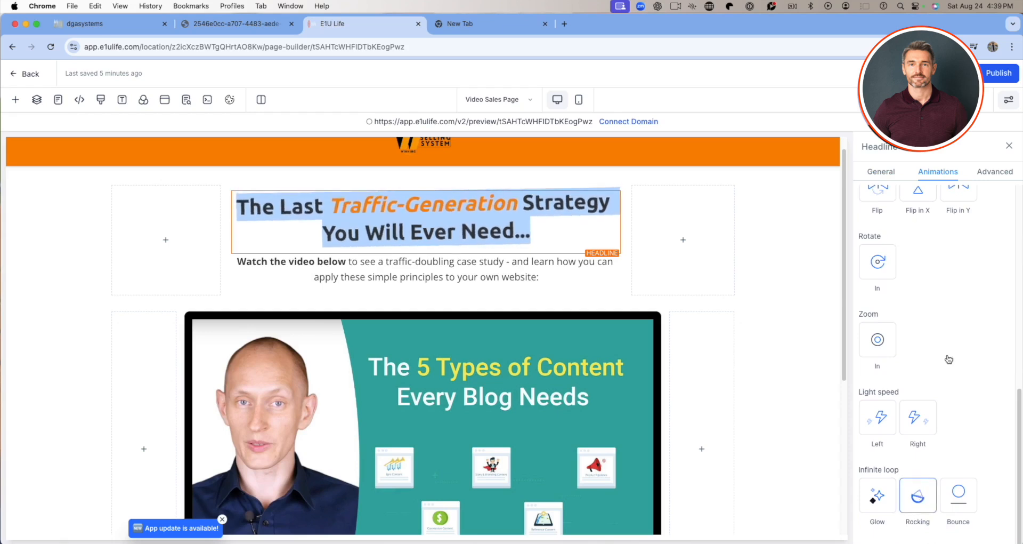
Save the page including its global section changes and update the SEO meta data with the language en - English.
{"action": "key", "text": "super+s"}
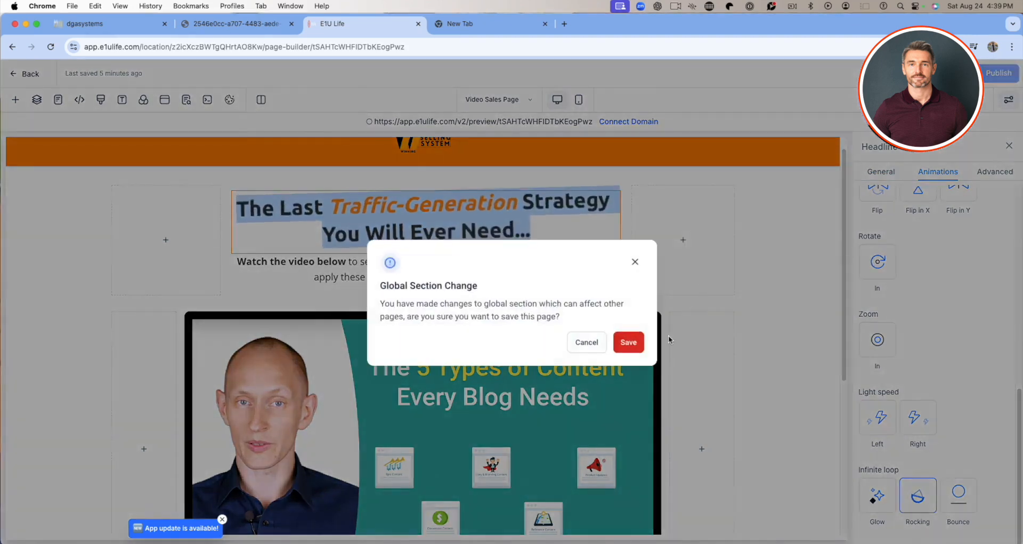
{"action": "left_click", "coordinate": [631, 342]}
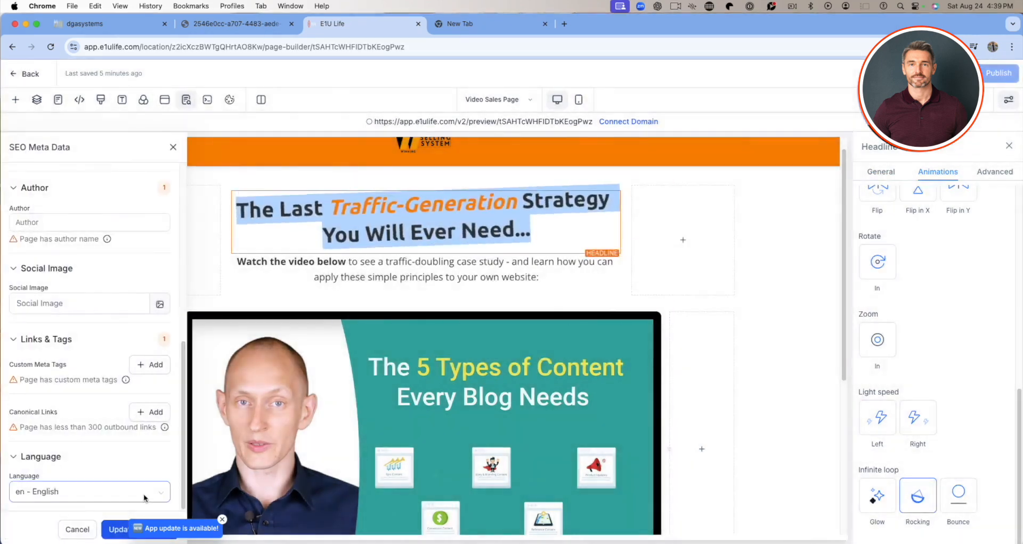
{"action": "left_click", "coordinate": [115, 528]}
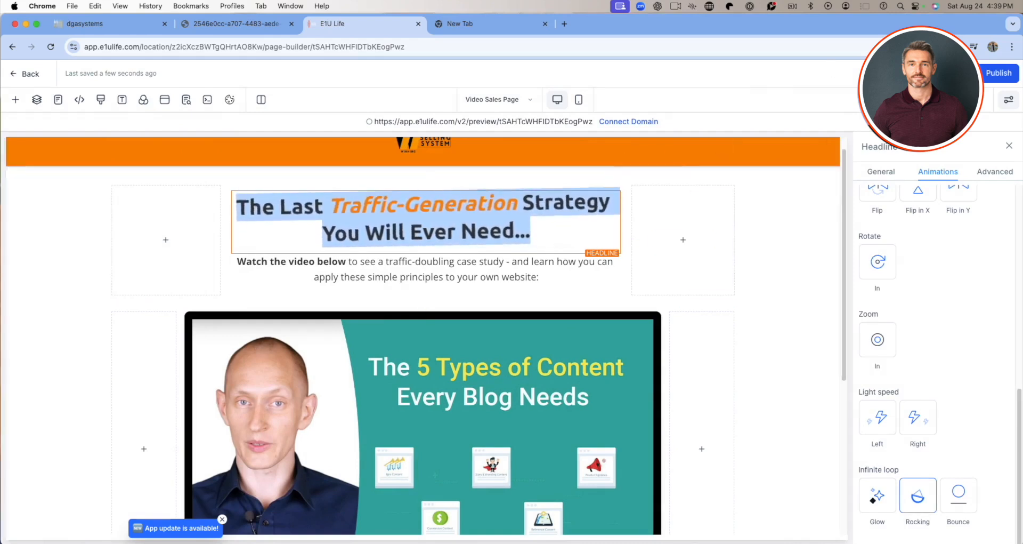
Preview the Video Sales Page and examine the headline animation and the page content down to the footer.
{"action": "left_click", "coordinate": [925, 73]}
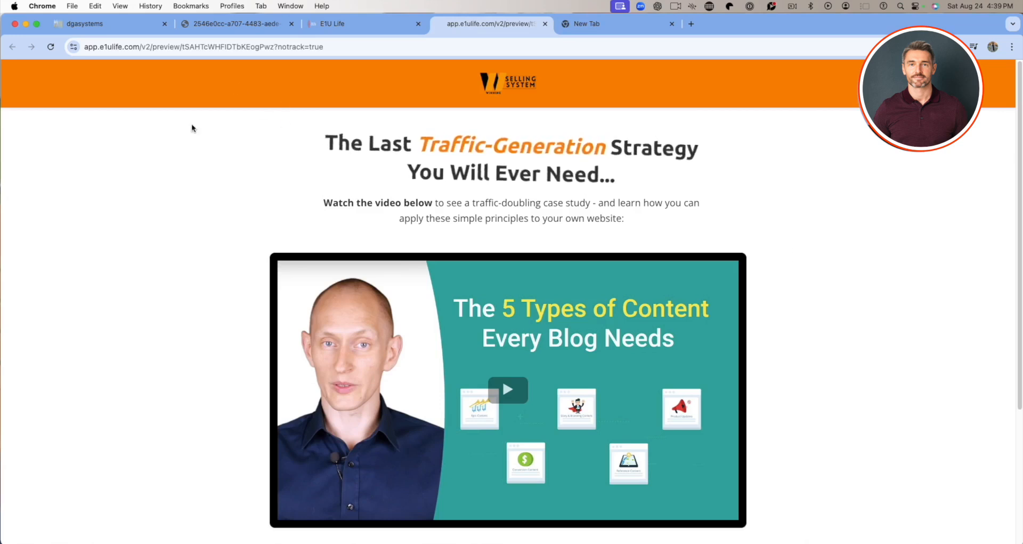
{"action": "scroll", "coordinate": [500, 243], "scroll_direction": "down", "scroll_amount": 1}
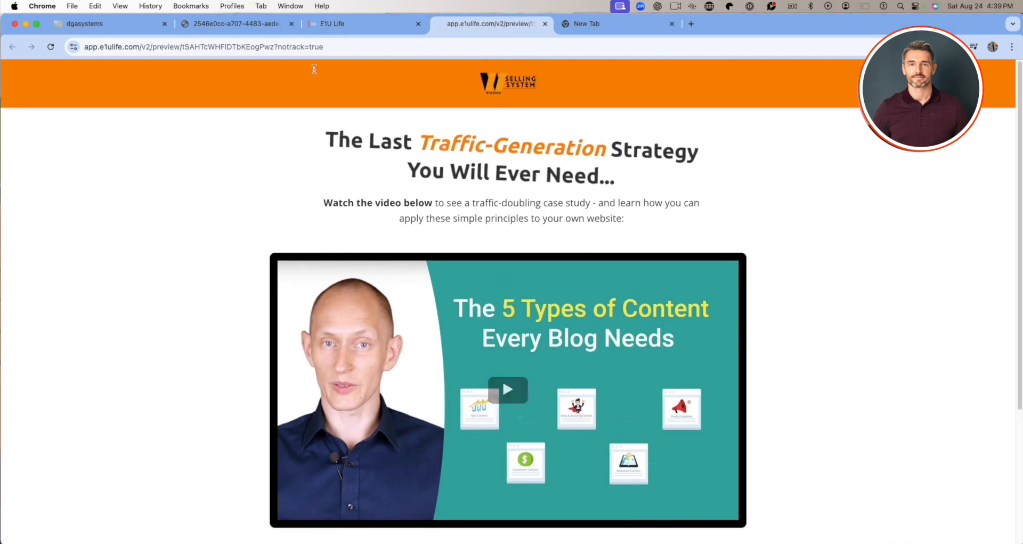
{"action": "scroll", "coordinate": [468, 231], "scroll_direction": "down", "scroll_amount": 5}
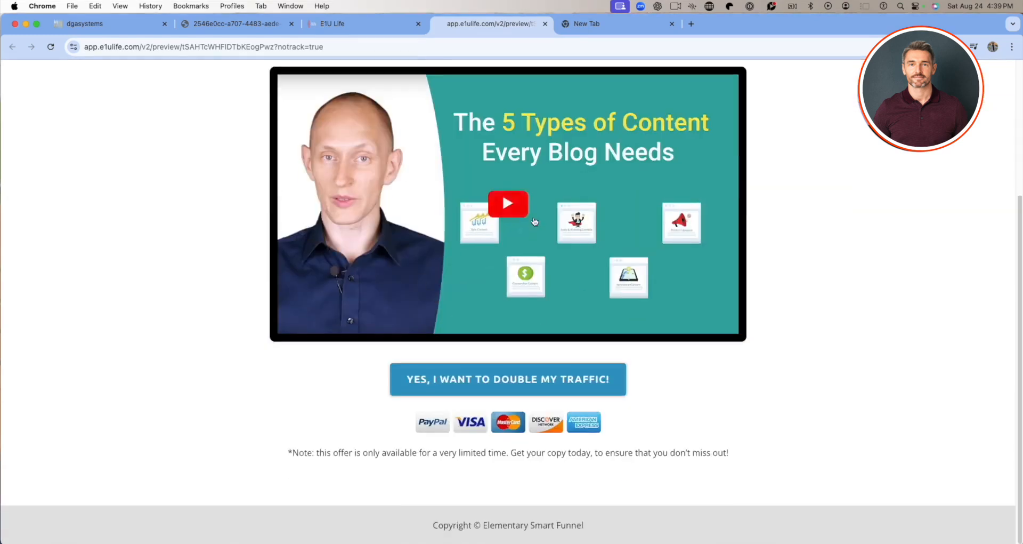
{"action": "scroll", "coordinate": [468, 230], "scroll_direction": "up", "scroll_amount": 5}
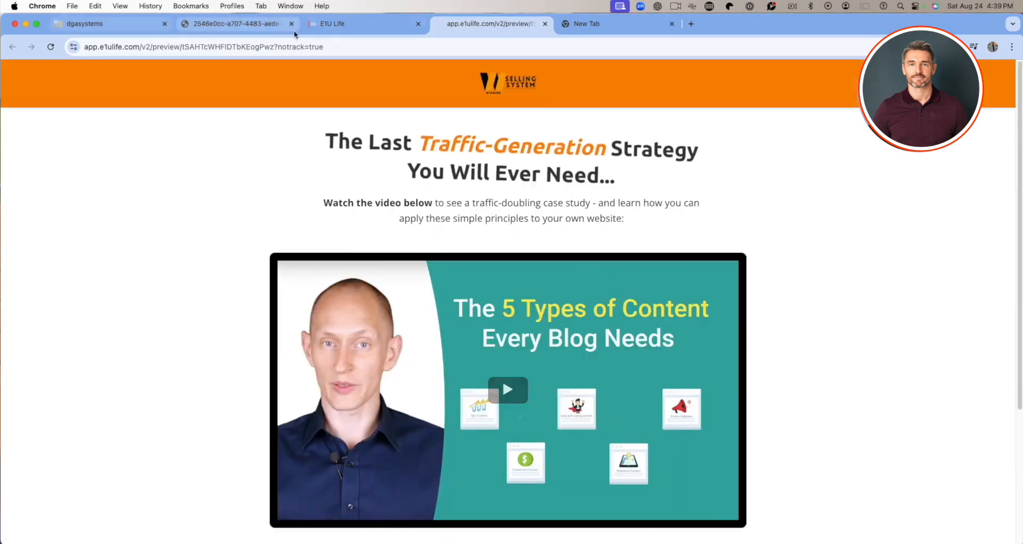
Return to the page builder, try the infinite-loop Bounce on the headline, set its animation to Bounce In and save the page.
{"action": "left_click", "coordinate": [327, 24]}
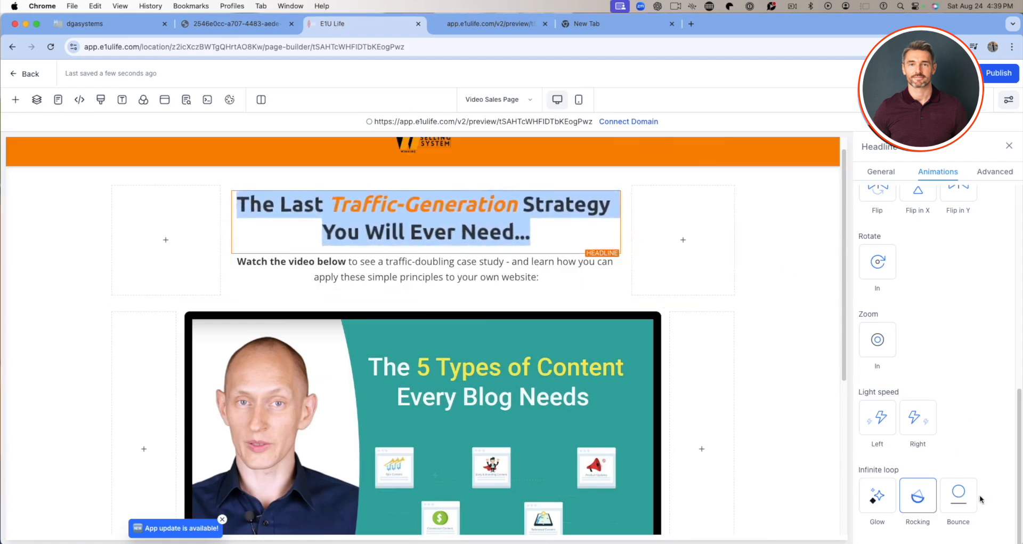
{"action": "left_click", "coordinate": [958, 495]}
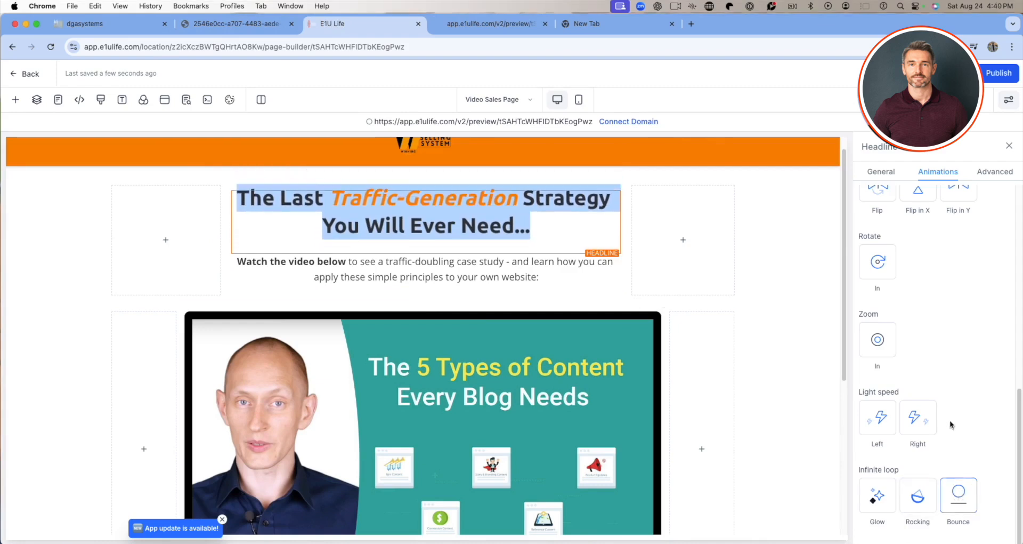
{"action": "scroll", "coordinate": [965, 446], "scroll_direction": "up", "scroll_amount": 5}
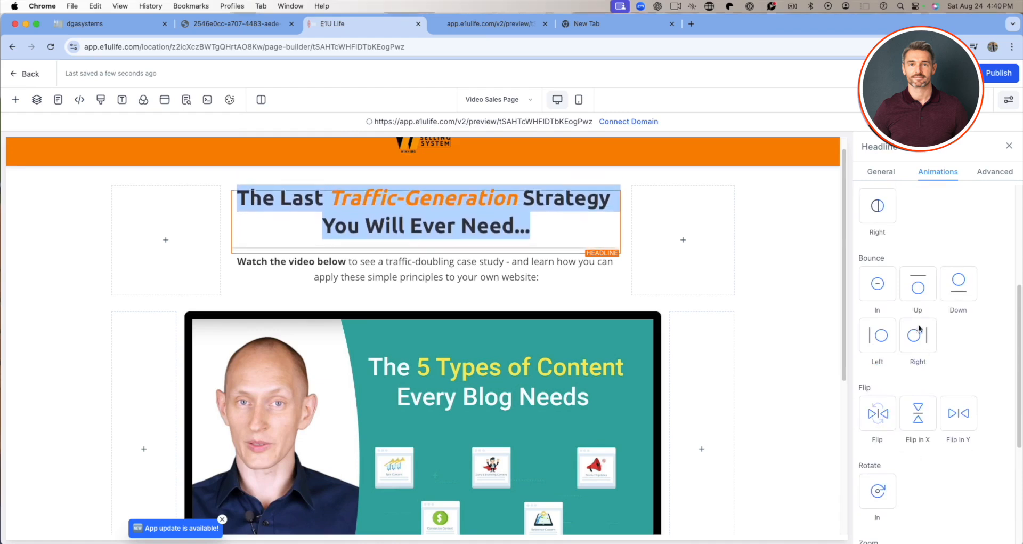
{"action": "scroll", "coordinate": [941, 384], "scroll_direction": "up", "scroll_amount": 1}
{"action": "scroll", "coordinate": [938, 341], "scroll_direction": "up", "scroll_amount": 2}
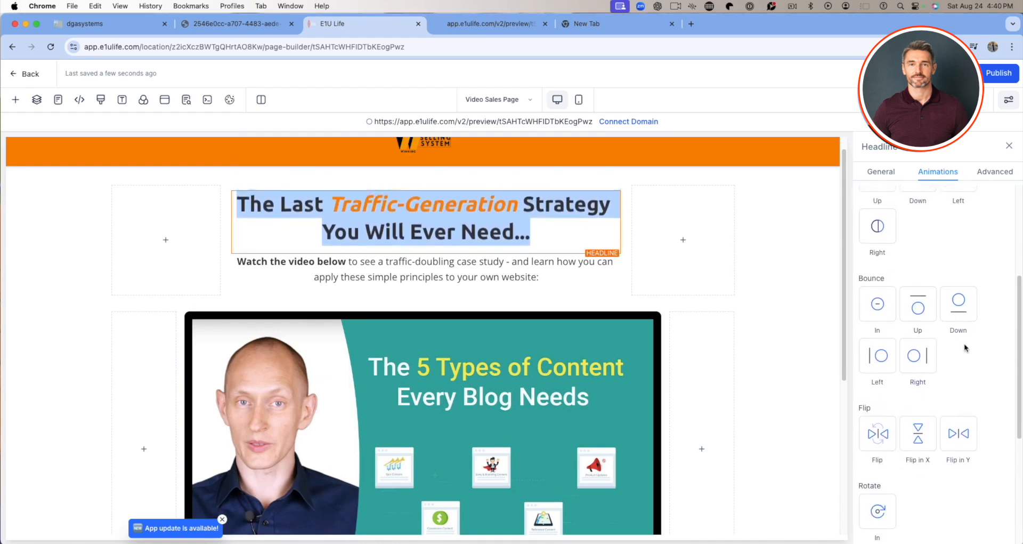
{"action": "left_click", "coordinate": [876, 335]}
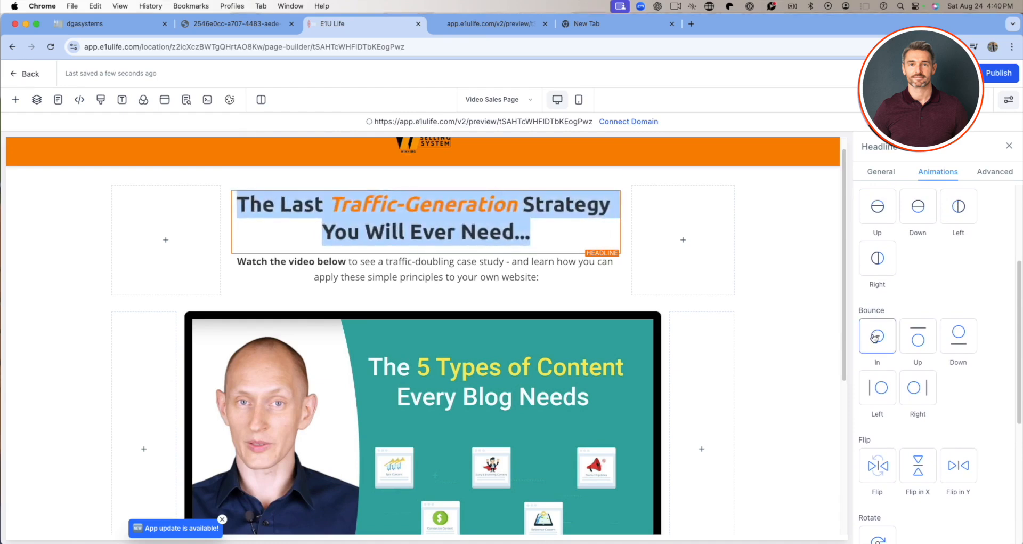
{"action": "scroll", "coordinate": [950, 275], "scroll_direction": "up", "scroll_amount": 5}
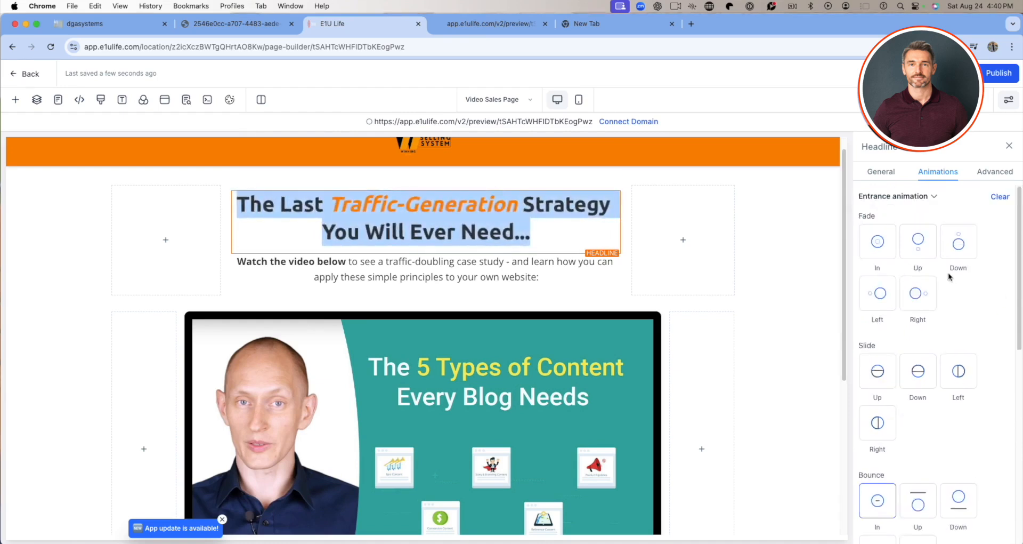
{"action": "left_click", "coordinate": [961, 73]}
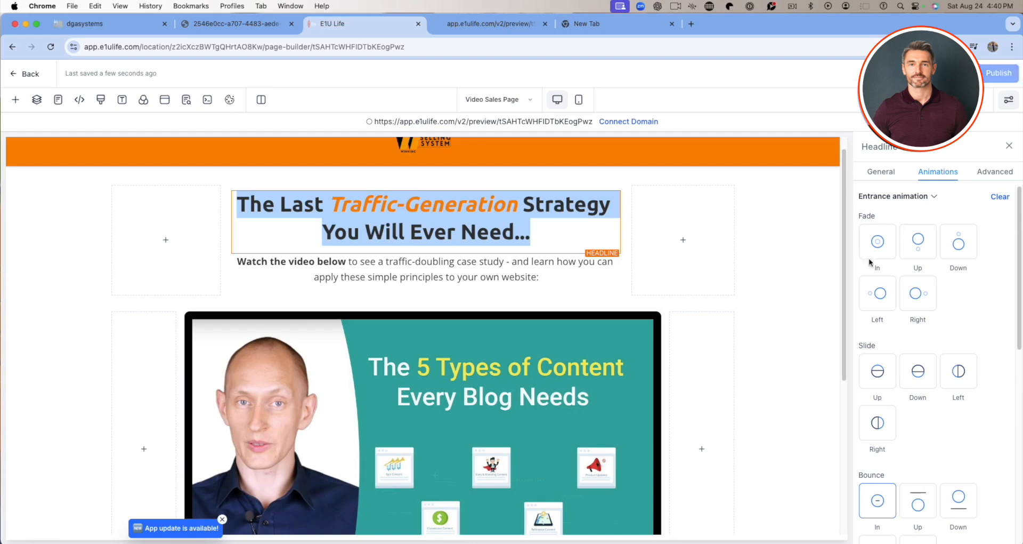
Open the settings of the video below the headline and select its full video URL.
{"action": "scroll", "coordinate": [640, 326], "scroll_direction": "down", "scroll_amount": 3}
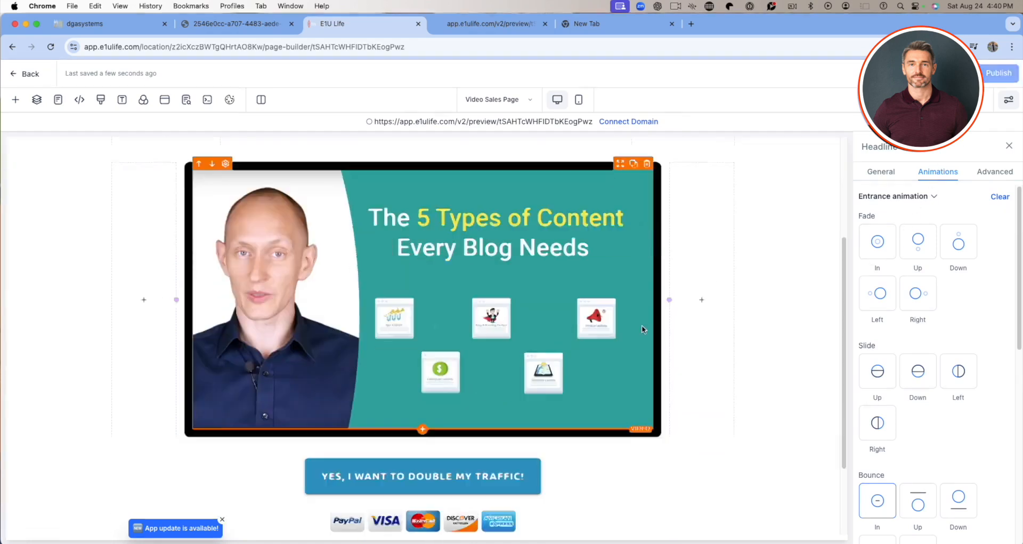
{"action": "left_click", "coordinate": [290, 237]}
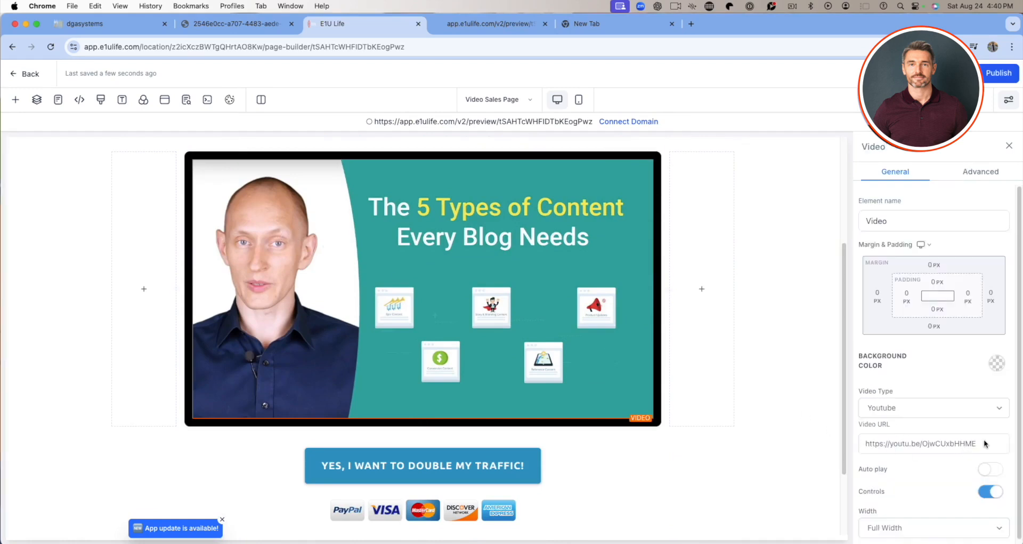
{"action": "left_click_drag", "start_coordinate": [985, 443], "coordinate": [861, 442]}
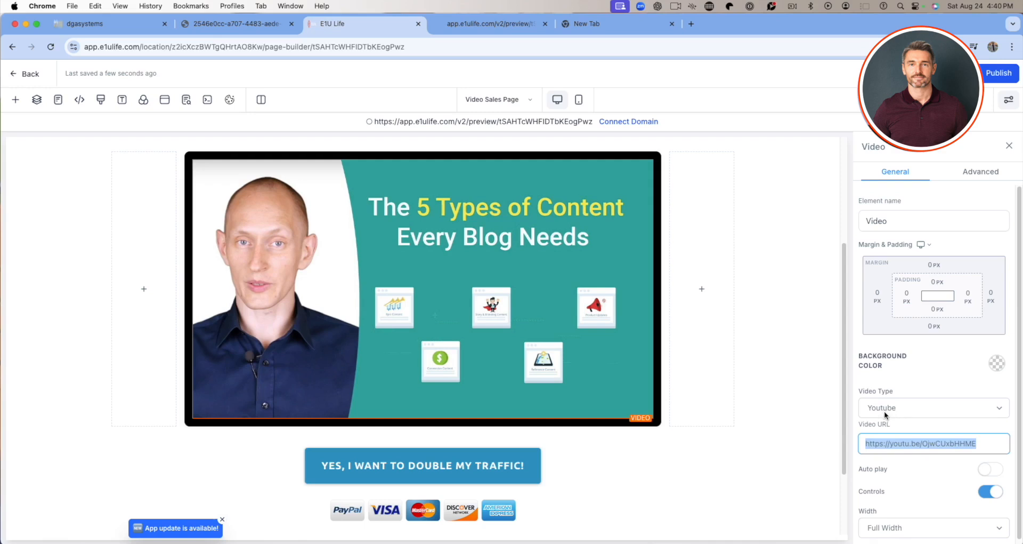
Try the video types Vimeo, Custom Embed and Hosted Video for the video element, and set it back to Youtube.
{"action": "left_click", "coordinate": [1004, 411]}
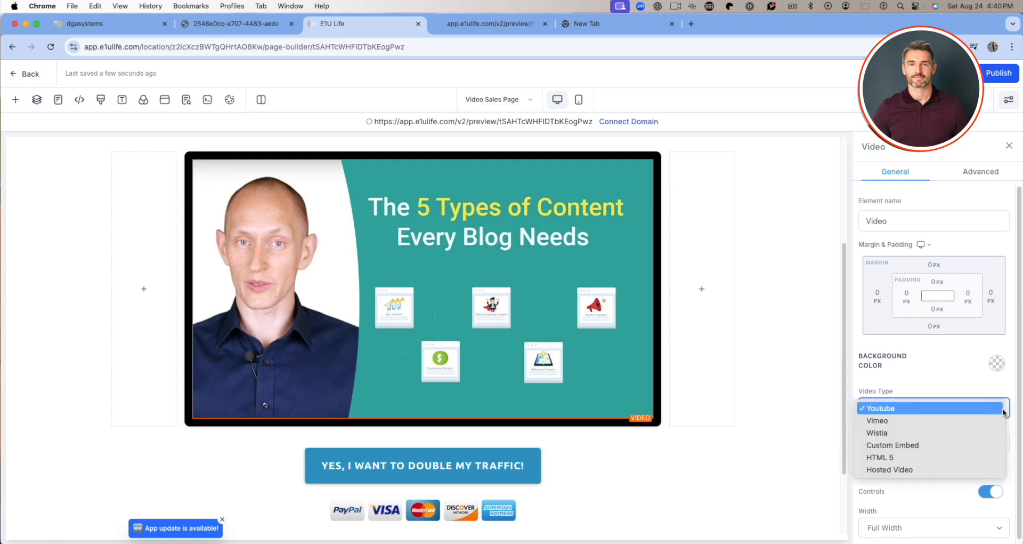
{"action": "left_click", "coordinate": [973, 420]}
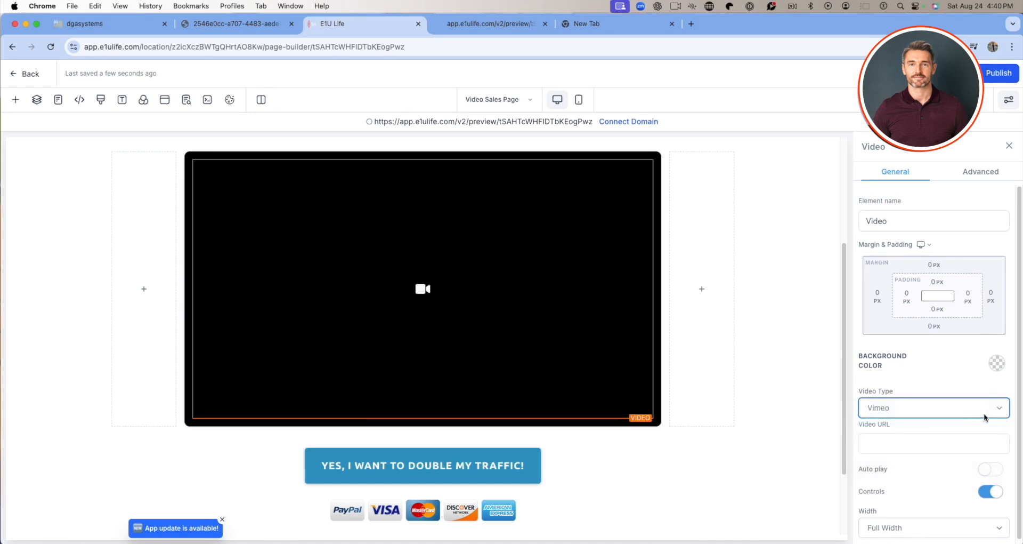
{"action": "left_click", "coordinate": [906, 444]}
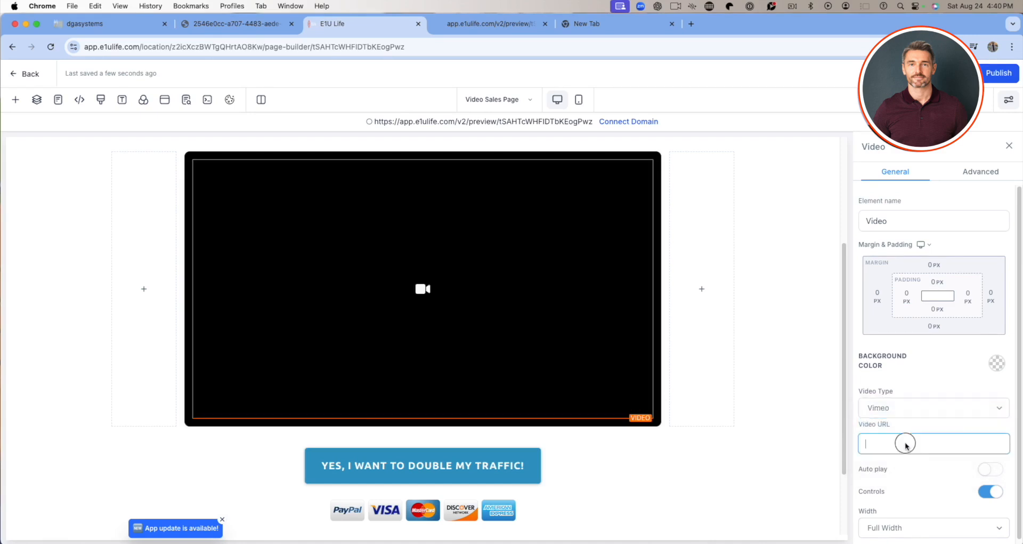
{"action": "left_click", "coordinate": [1005, 406]}
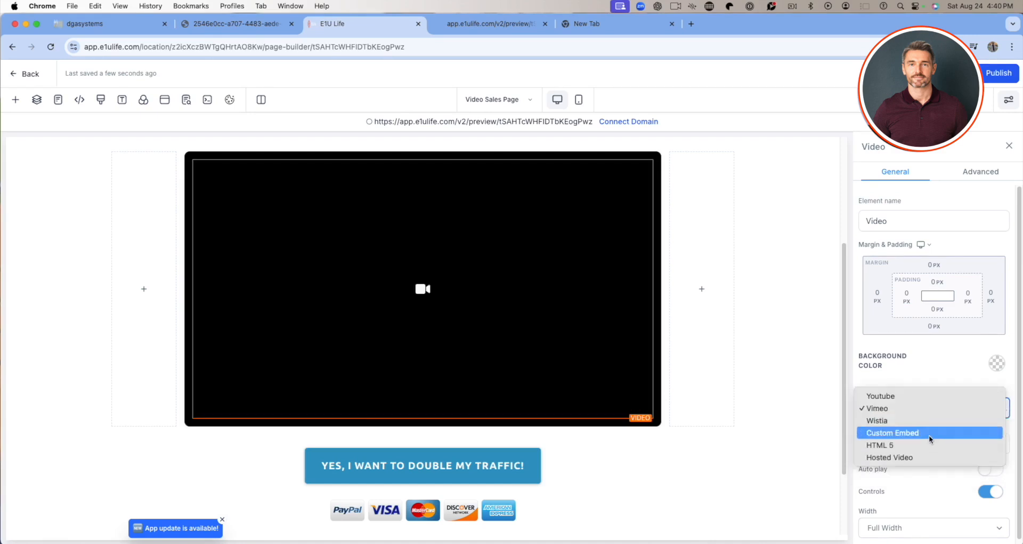
{"action": "left_click", "coordinate": [930, 433]}
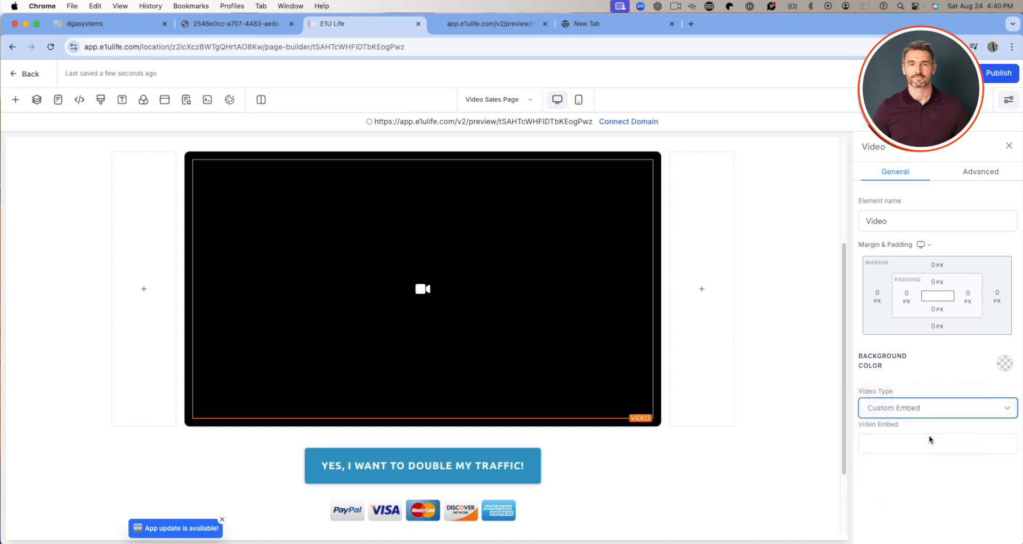
{"action": "left_click", "coordinate": [916, 445]}
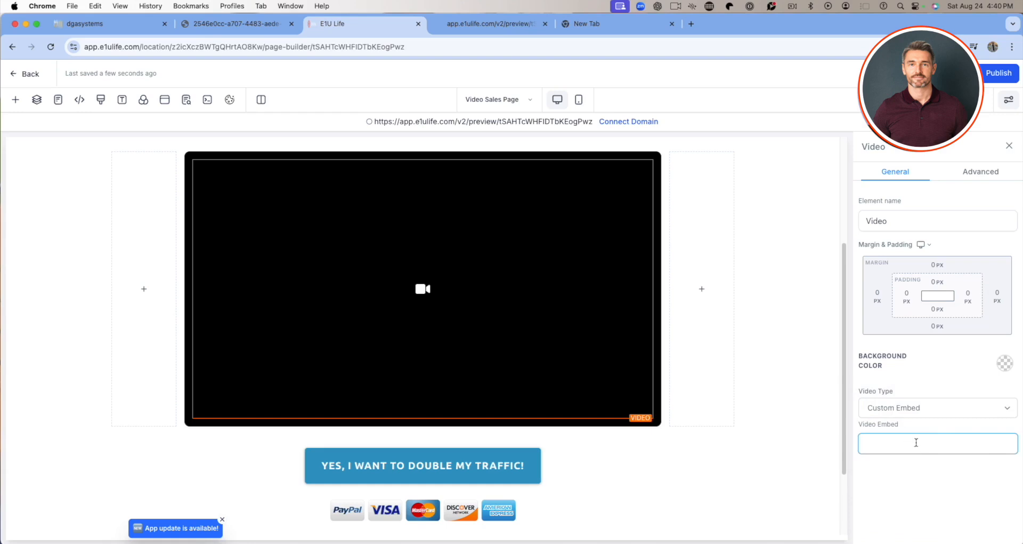
{"action": "left_click", "coordinate": [958, 412]}
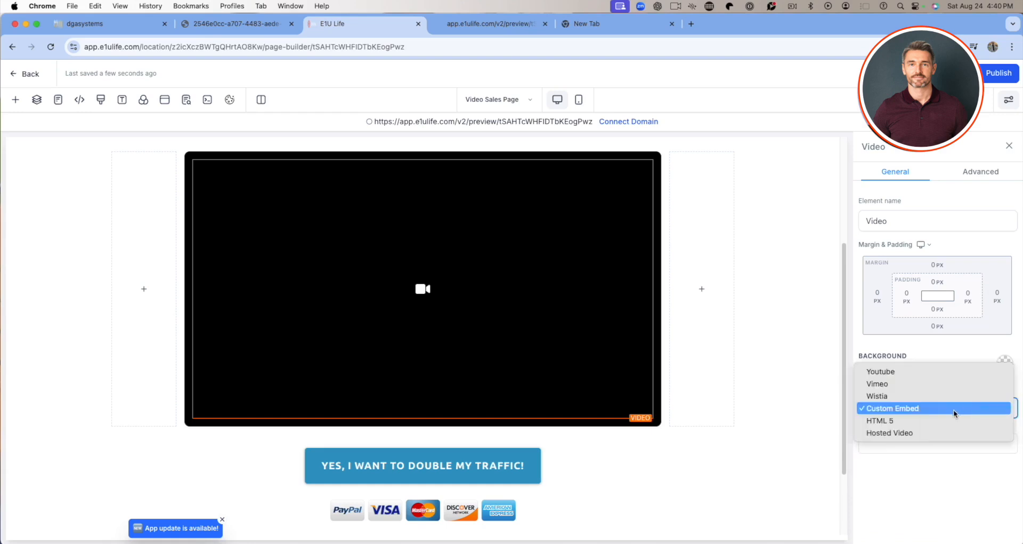
{"action": "left_click", "coordinate": [929, 433]}
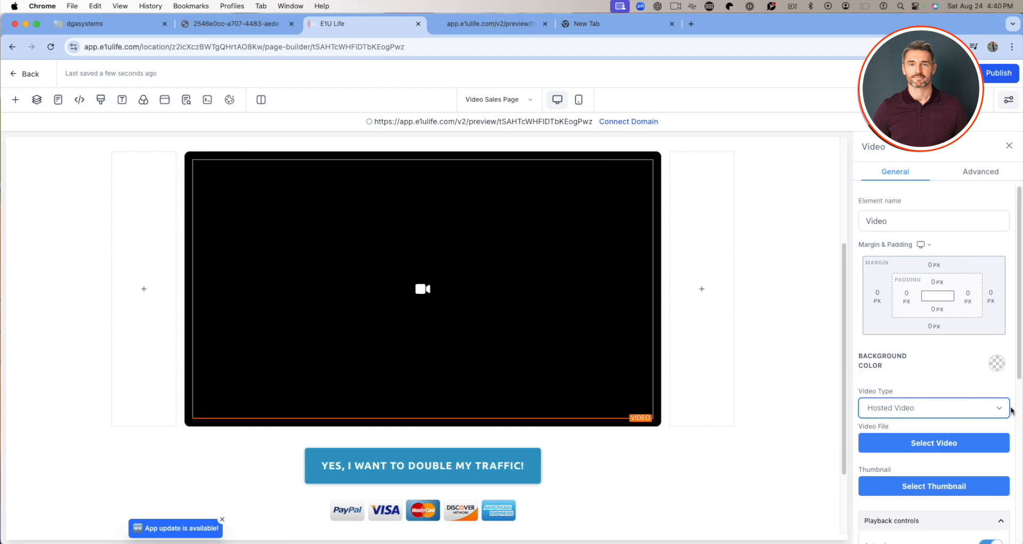
{"action": "left_click", "coordinate": [994, 409]}
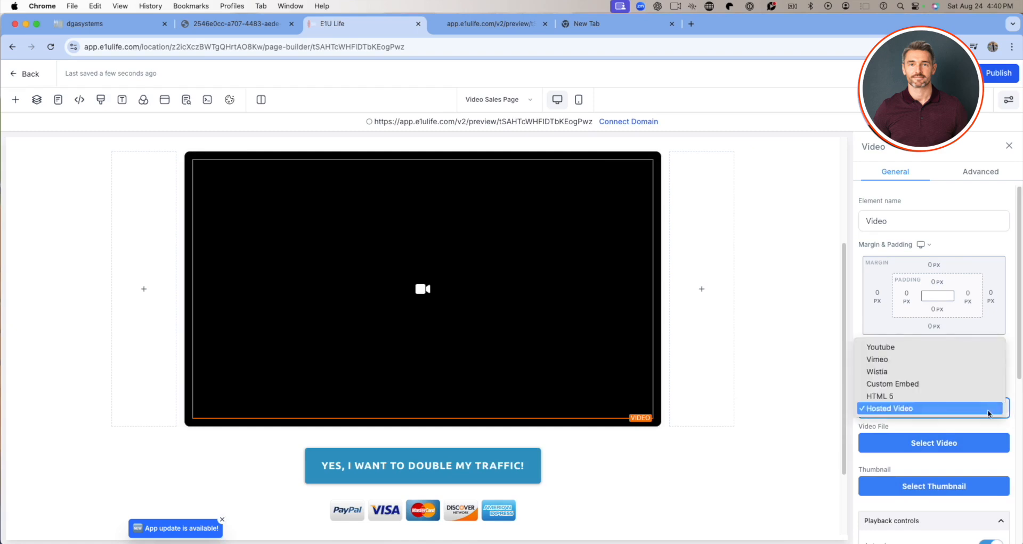
{"action": "left_click", "coordinate": [888, 349]}
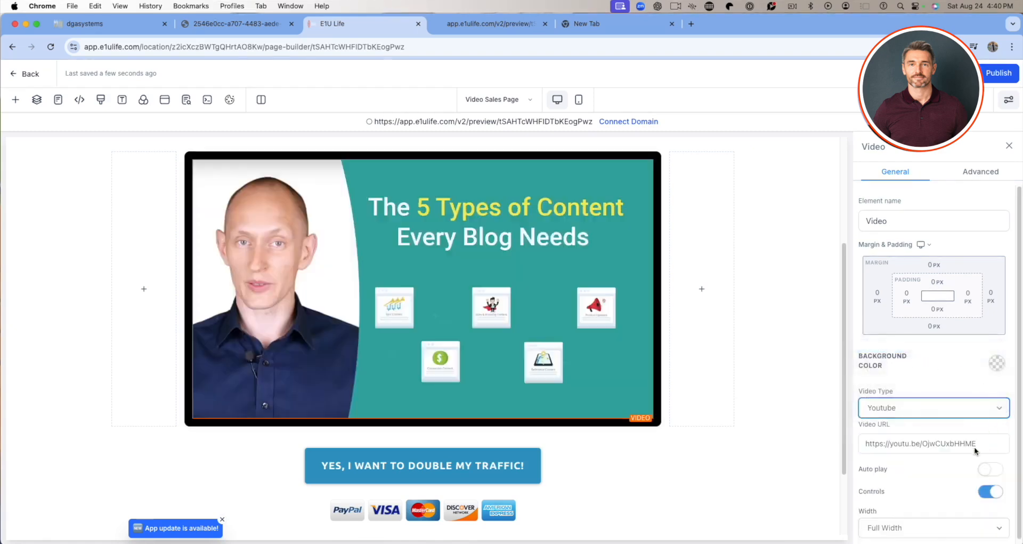
{"action": "scroll", "coordinate": [955, 393], "scroll_direction": "down", "scroll_amount": 1}
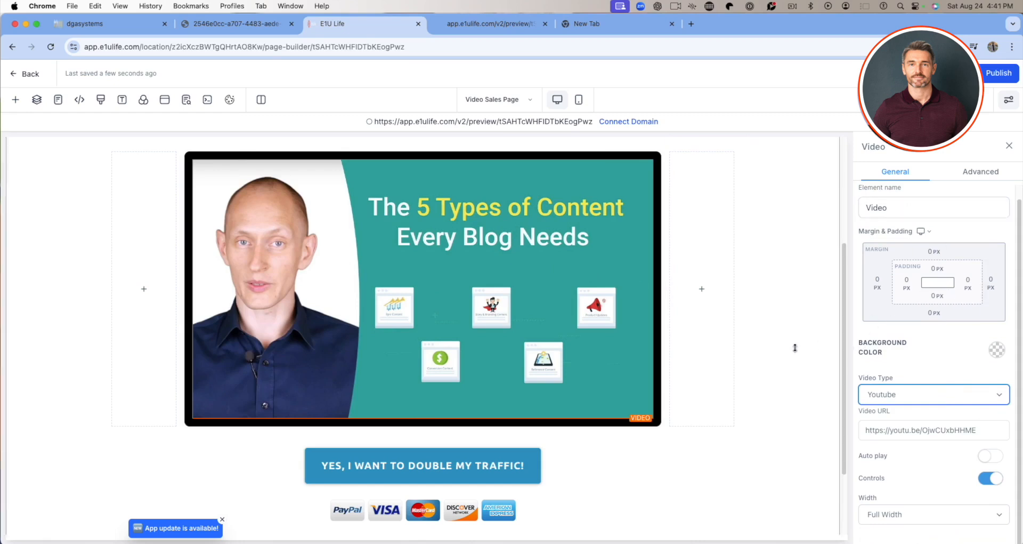
Set the background of the "Yes, I want to double my traffic!" button to orange and delete the payment logos image below it.
{"action": "scroll", "coordinate": [730, 349], "scroll_direction": "down", "scroll_amount": 3}
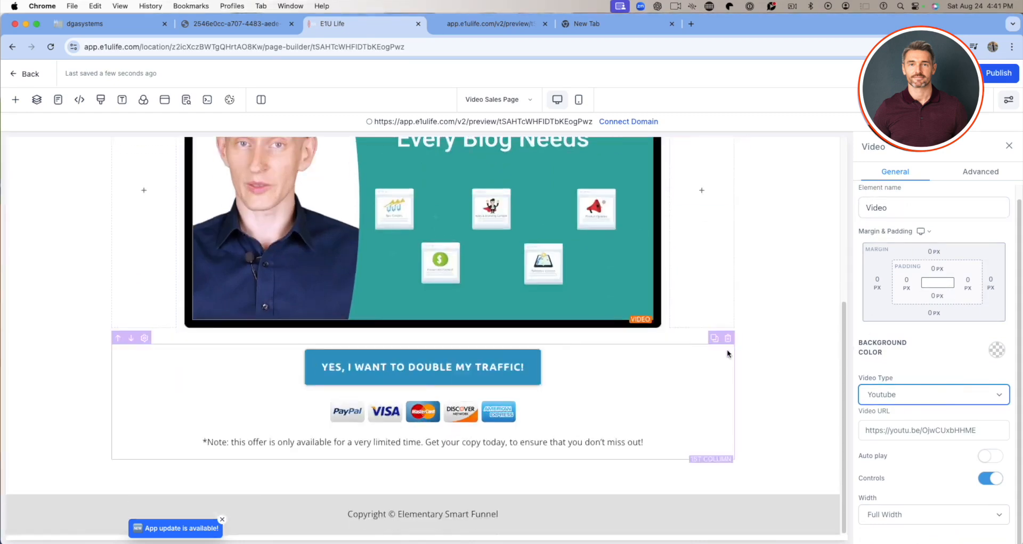
{"action": "left_click", "coordinate": [534, 365]}
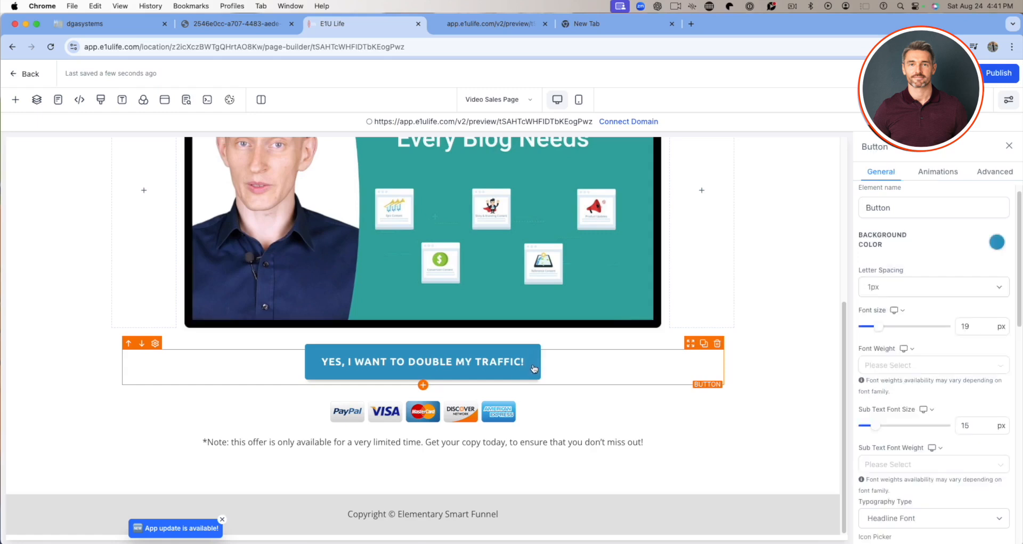
{"action": "left_click", "coordinate": [996, 242]}
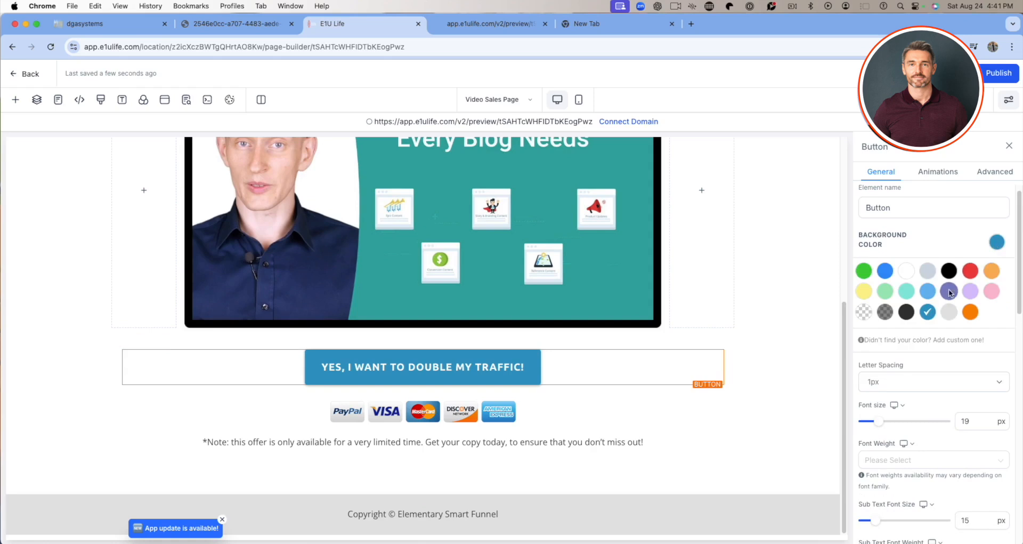
{"action": "left_click", "coordinate": [970, 312]}
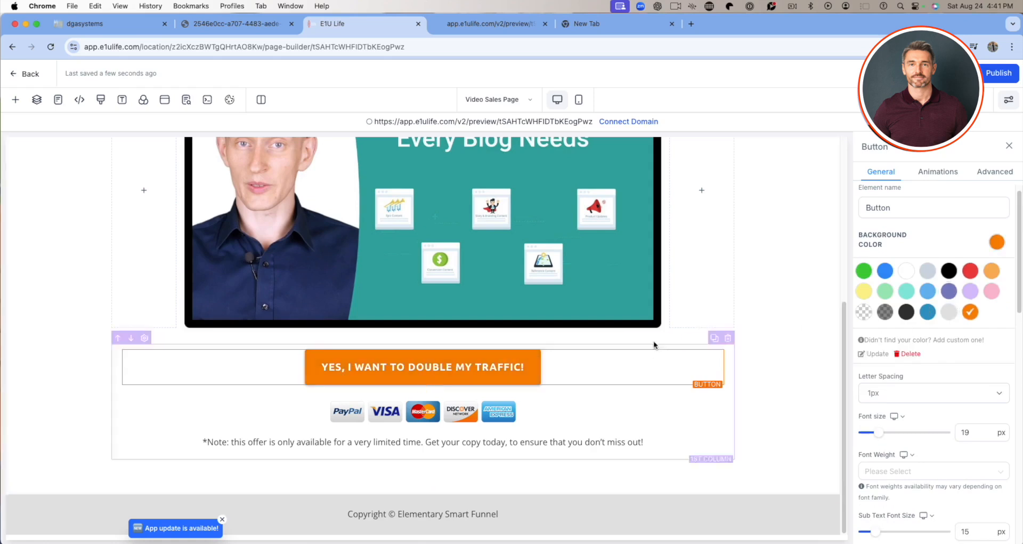
{"action": "scroll", "coordinate": [701, 216], "scroll_direction": "up", "scroll_amount": 6}
{"action": "scroll", "coordinate": [703, 215], "scroll_direction": "down", "scroll_amount": 6}
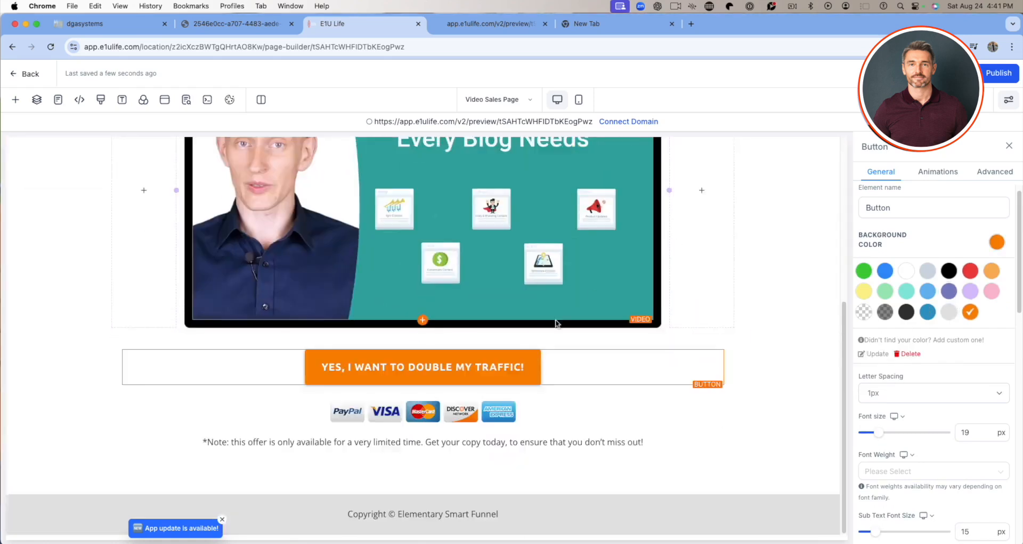
{"action": "left_click", "coordinate": [405, 414]}
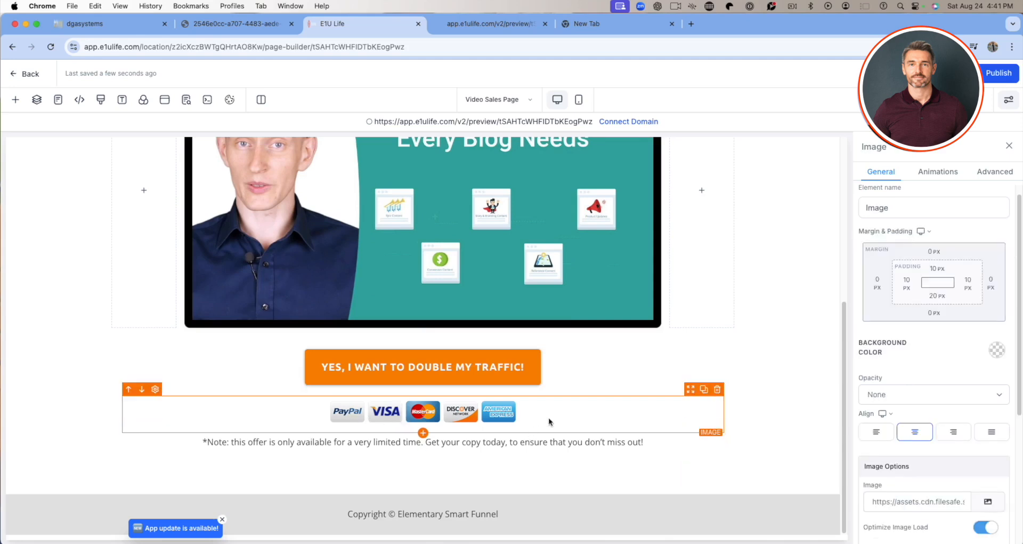
{"action": "left_click", "coordinate": [718, 390]}
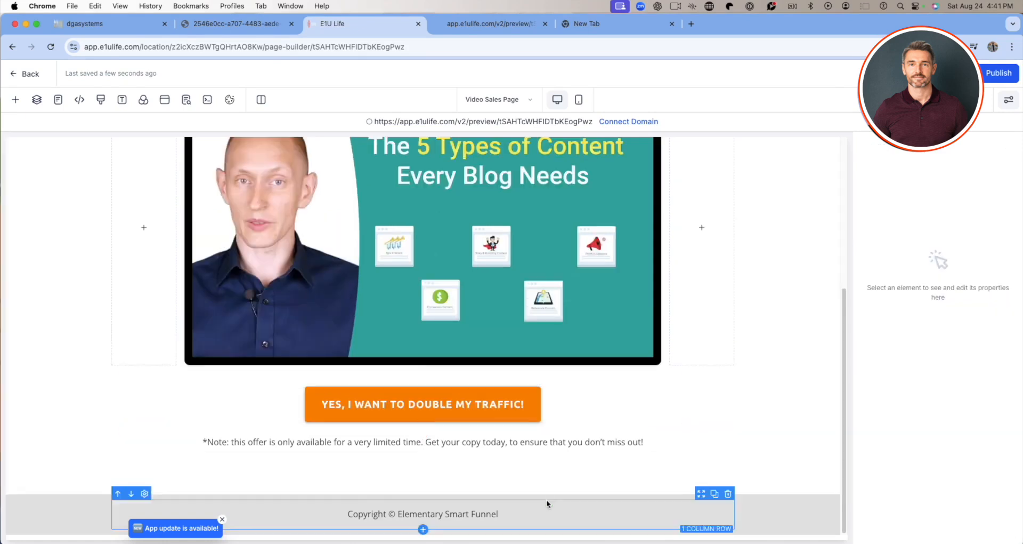
Set the background color of the footer section to black.
{"action": "left_click", "coordinate": [600, 506]}
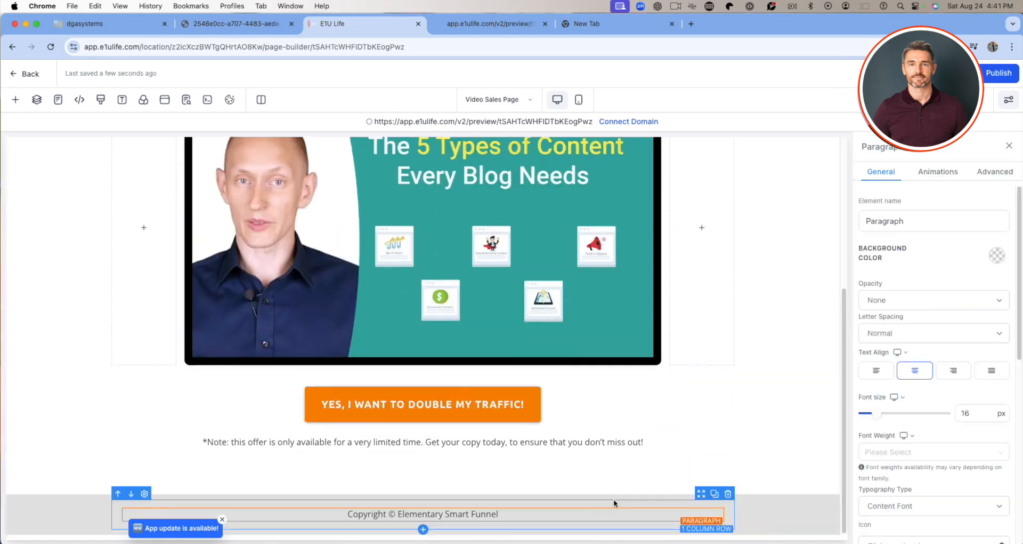
{"action": "left_click", "coordinate": [614, 496]}
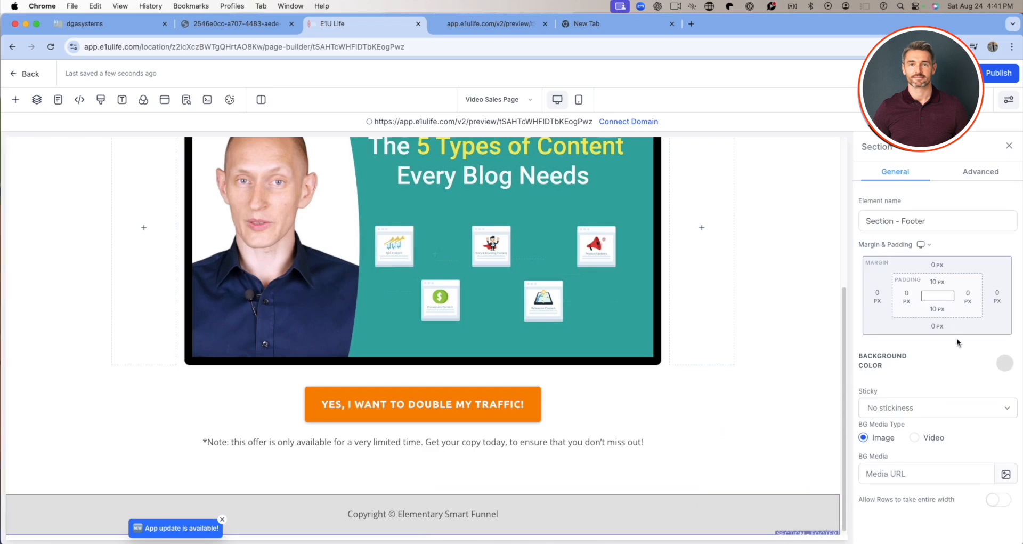
{"action": "left_click", "coordinate": [1002, 363]}
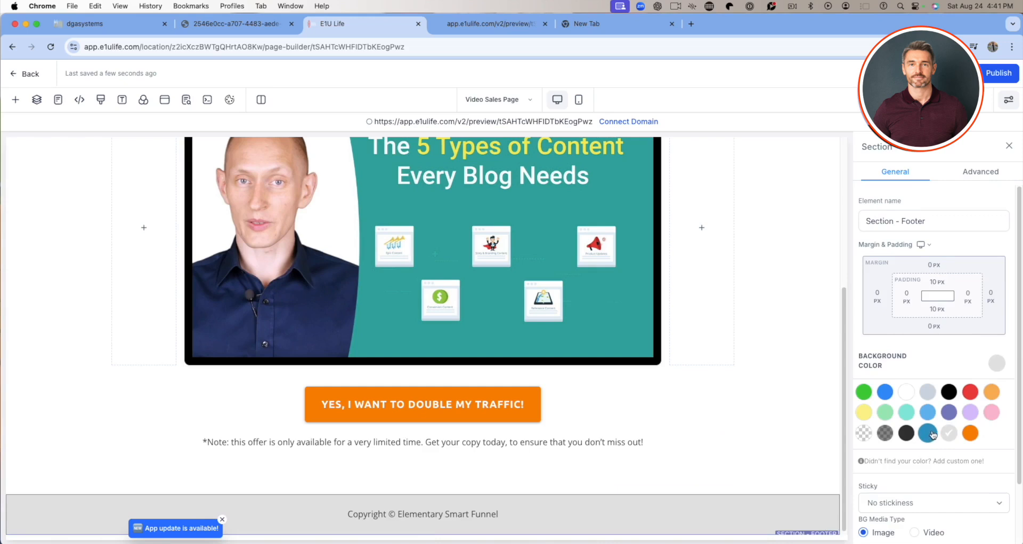
{"action": "left_click", "coordinate": [949, 393]}
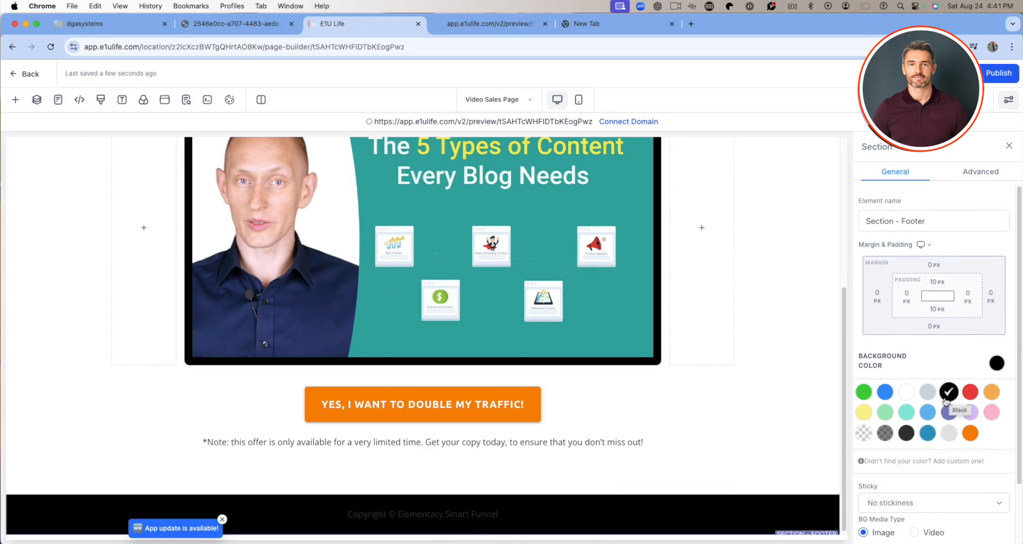
{"action": "scroll", "coordinate": [920, 353], "scroll_direction": "down", "scroll_amount": 3}
{"action": "scroll", "coordinate": [928, 351], "scroll_direction": "up", "scroll_amount": 3}
Set the text color of the footer's copyright paragraph to white.
{"action": "left_click", "coordinate": [538, 510]}
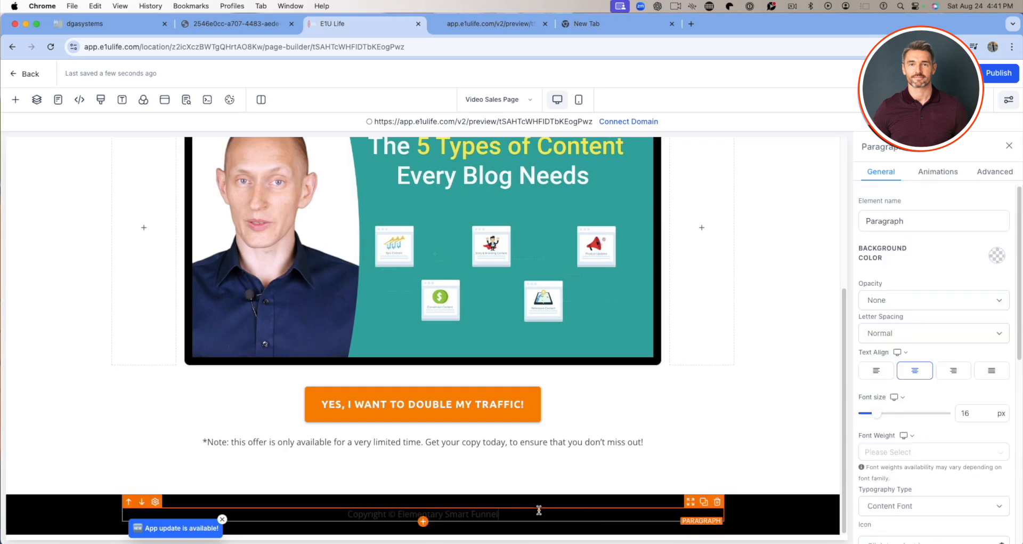
{"action": "scroll", "coordinate": [932, 360], "scroll_direction": "down", "scroll_amount": 5}
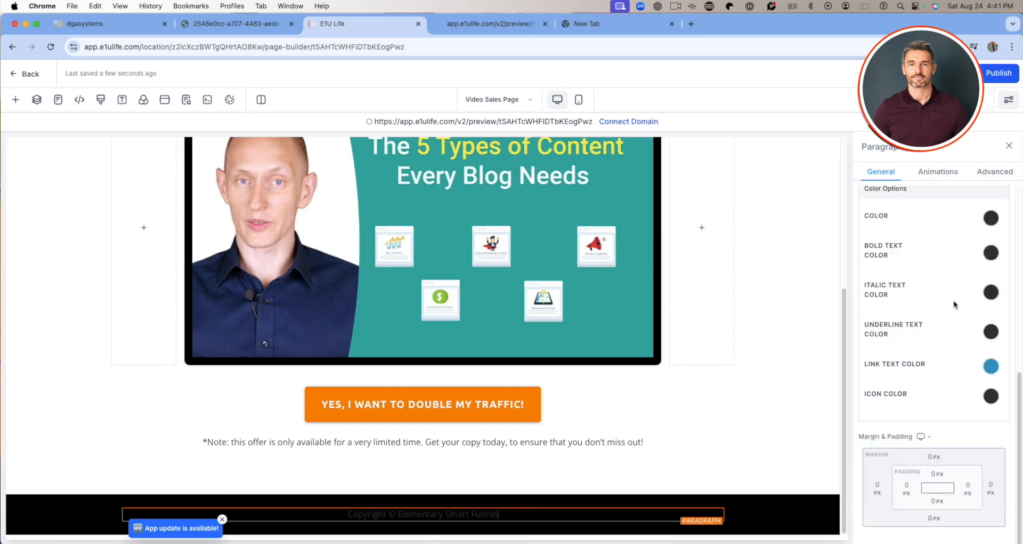
{"action": "left_click", "coordinate": [991, 217]}
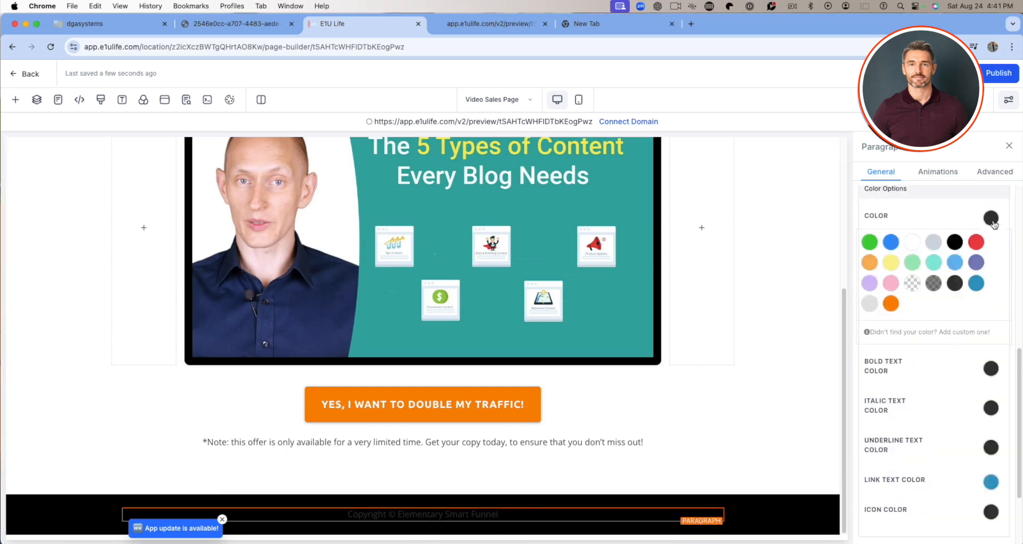
{"action": "left_click", "coordinate": [911, 252]}
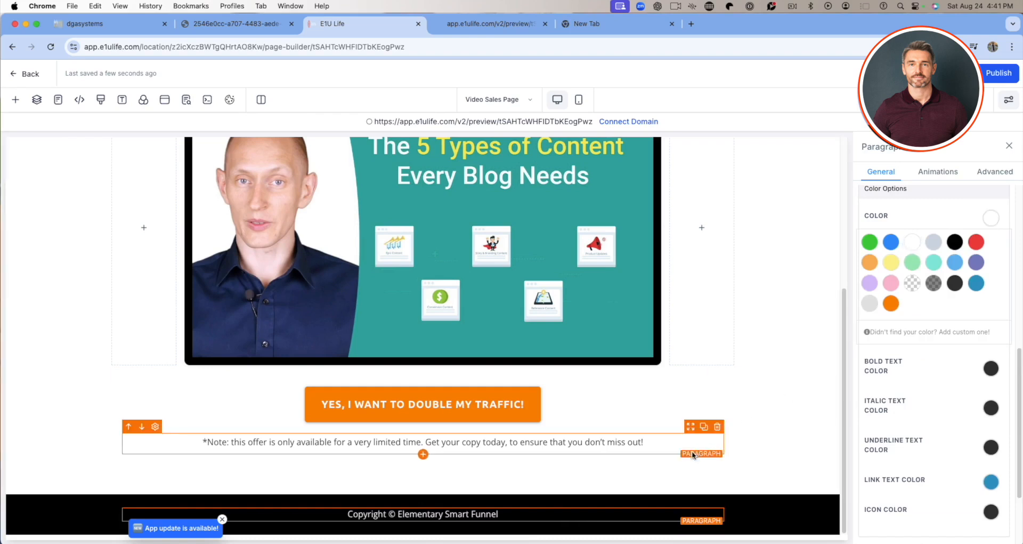
Delete the Winning Selling System logo image from the header section.
{"action": "left_click", "coordinate": [650, 435]}
{"action": "scroll", "coordinate": [661, 437], "scroll_direction": "up", "scroll_amount": 5}
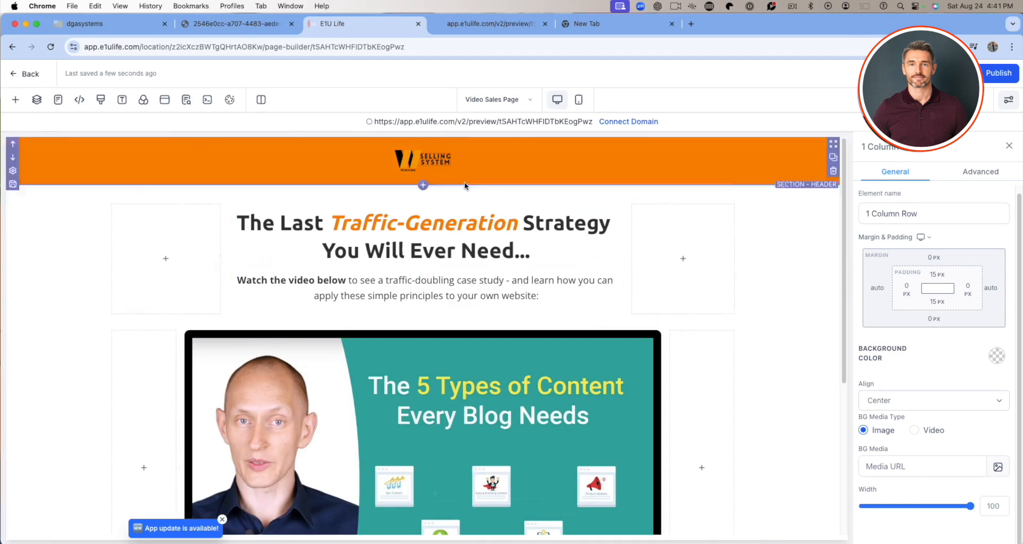
{"action": "left_click", "coordinate": [435, 162]}
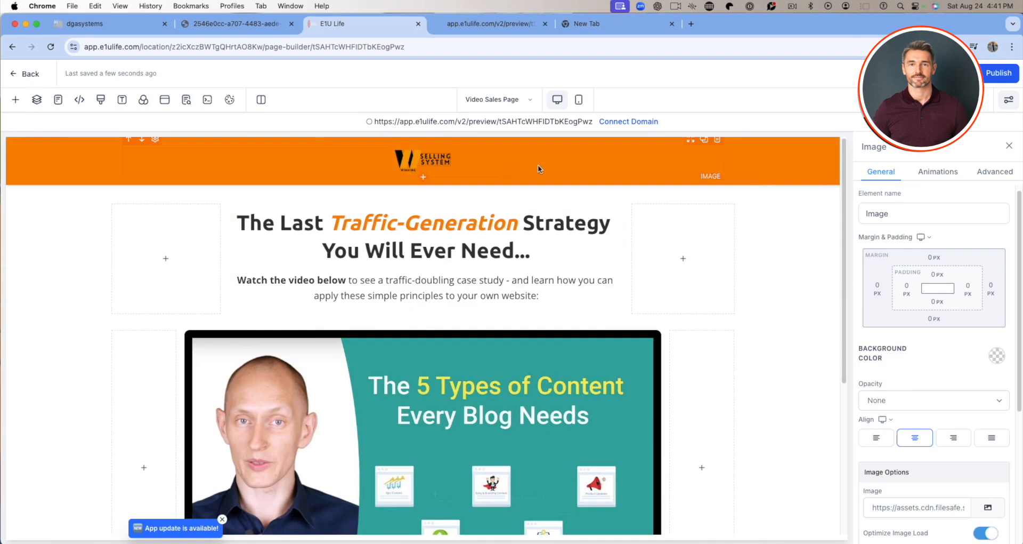
{"action": "left_click", "coordinate": [717, 140]}
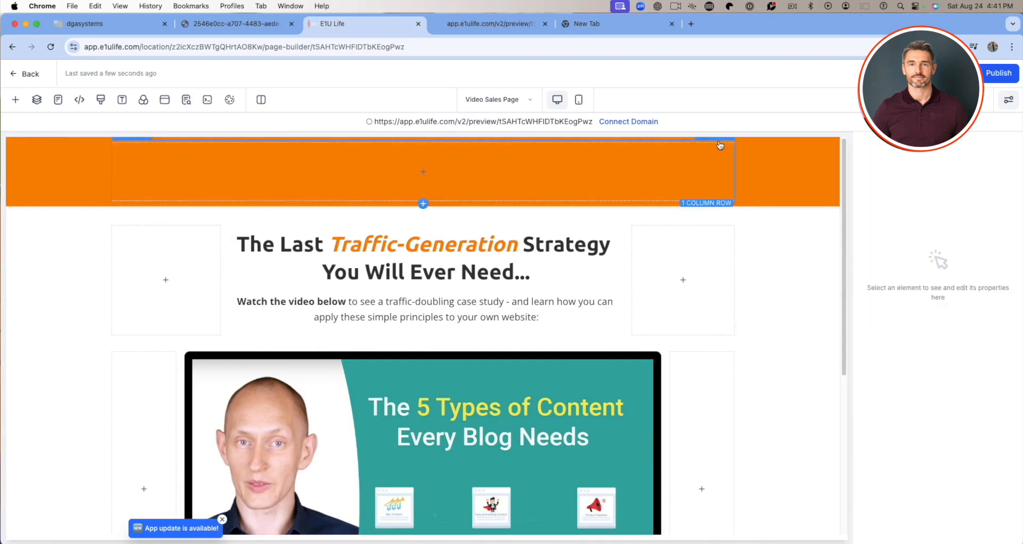
Open the element library for the empty header column and examine the available elements, from text and media to order elements.
{"action": "left_click", "coordinate": [421, 172]}
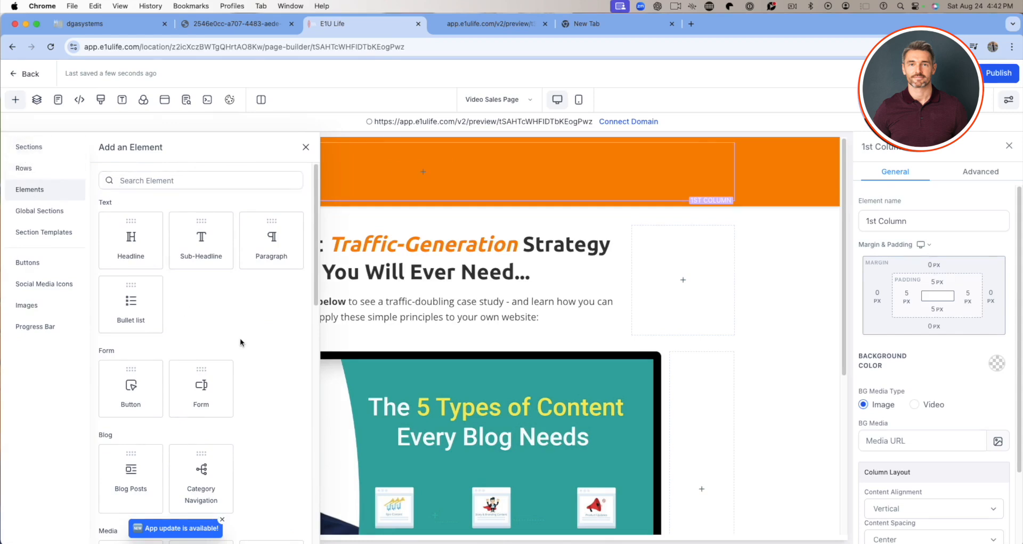
{"action": "scroll", "coordinate": [239, 338], "scroll_direction": "down", "scroll_amount": 5}
{"action": "scroll", "coordinate": [239, 337], "scroll_direction": "down", "scroll_amount": 5}
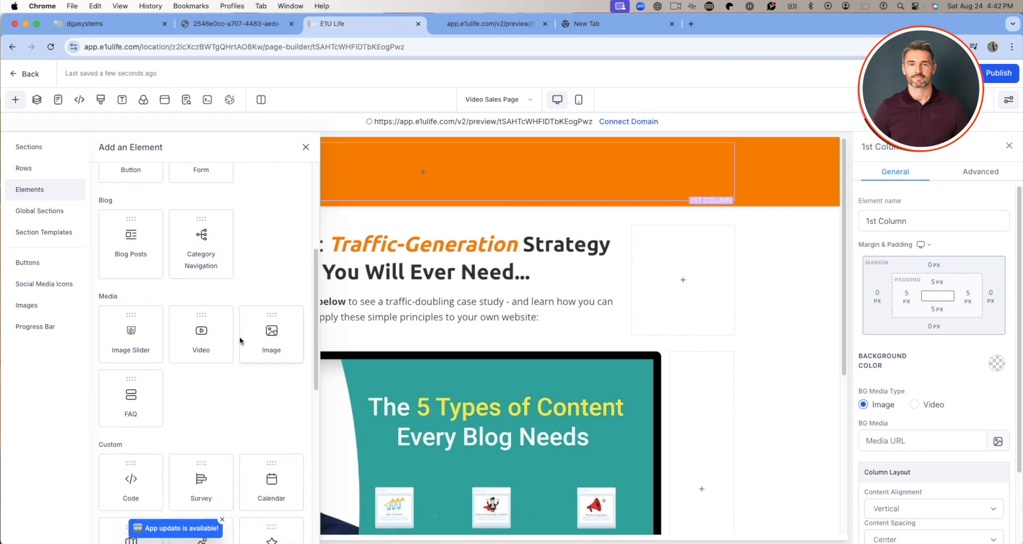
{"action": "scroll", "coordinate": [240, 337], "scroll_direction": "down", "scroll_amount": 2}
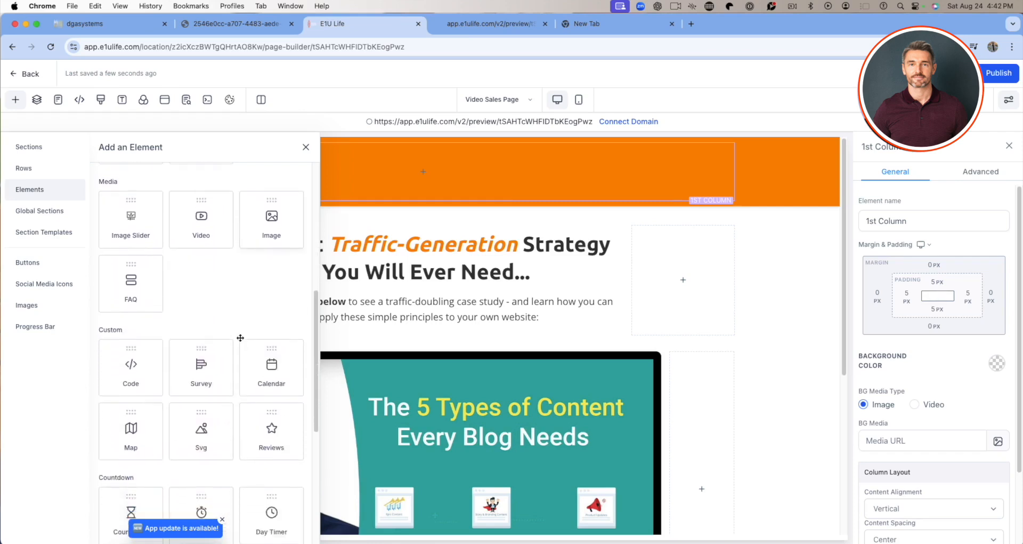
{"action": "scroll", "coordinate": [240, 337], "scroll_direction": "down", "scroll_amount": 10}
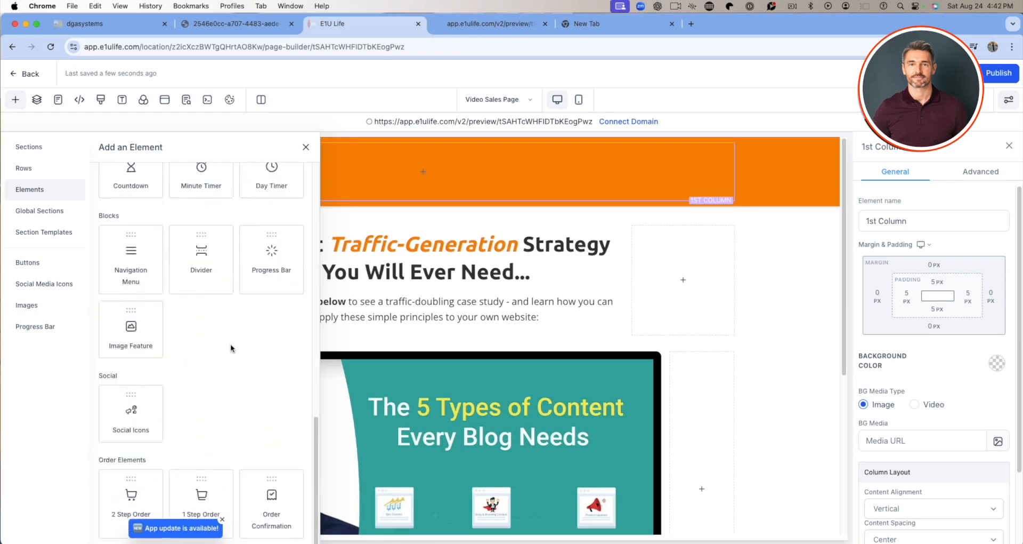
{"action": "scroll", "coordinate": [190, 348], "scroll_direction": "up", "scroll_amount": 1}
{"action": "scroll", "coordinate": [156, 346], "scroll_direction": "up", "scroll_amount": 5}
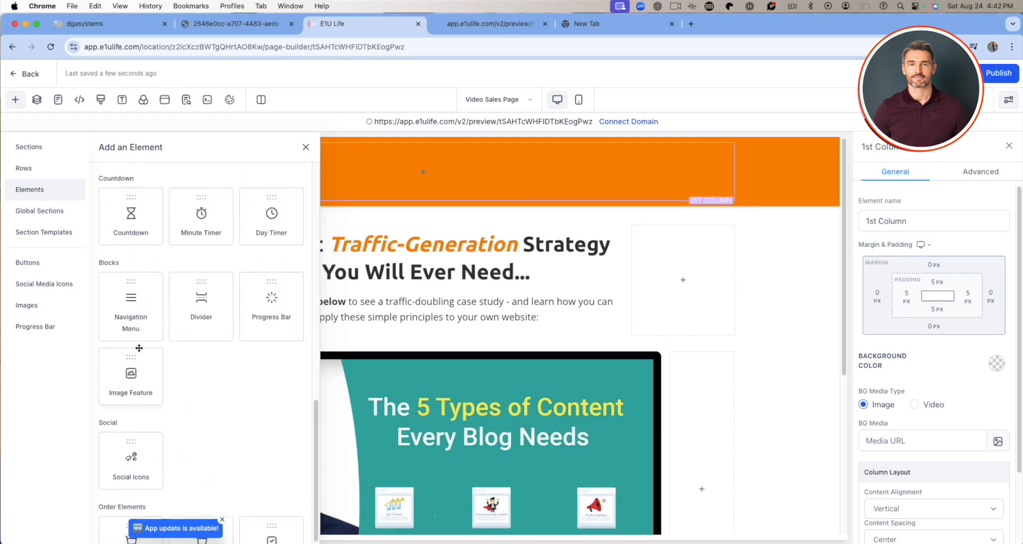
{"action": "scroll", "coordinate": [269, 345], "scroll_direction": "up", "scroll_amount": 6}
{"action": "scroll", "coordinate": [268, 347], "scroll_direction": "up", "scroll_amount": 1}
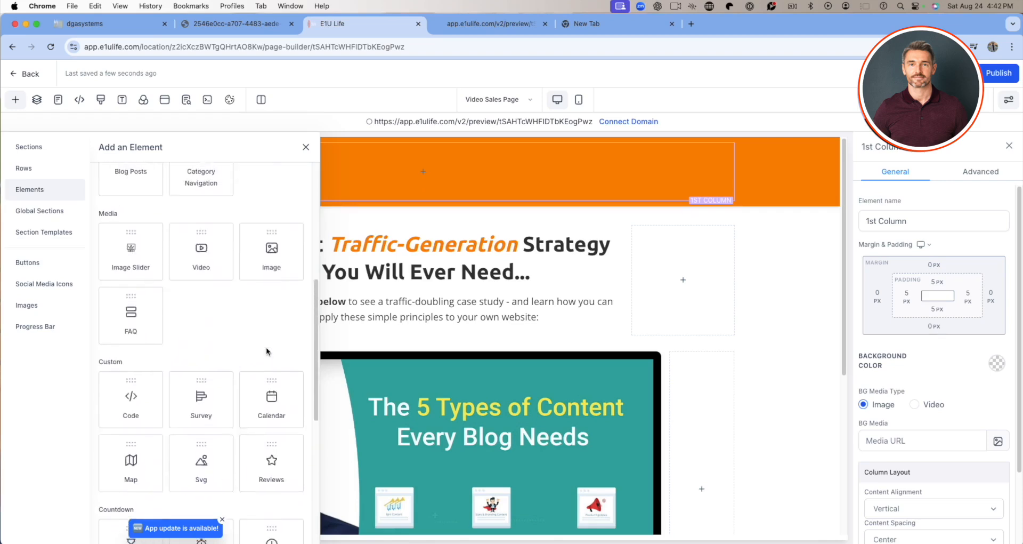
{"action": "scroll", "coordinate": [270, 260], "scroll_direction": "up", "scroll_amount": 6}
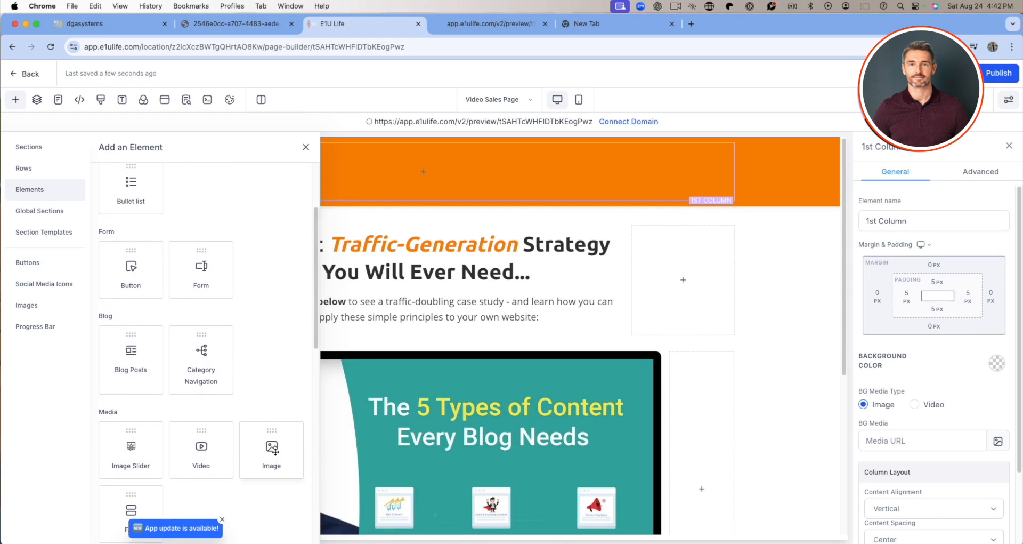
{"action": "scroll", "coordinate": [275, 450], "scroll_direction": "up", "scroll_amount": 4}
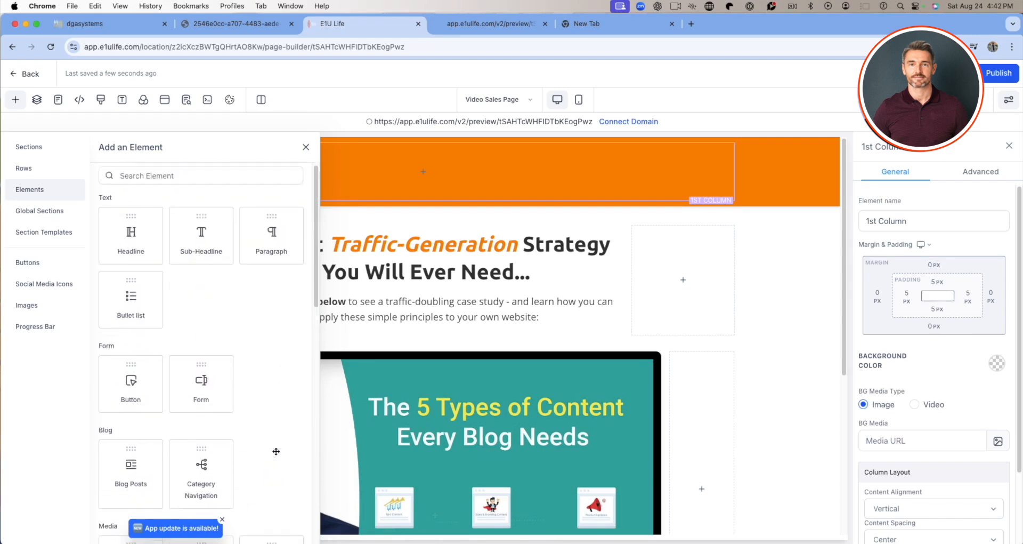
Add an Image element to the empty header column.
{"action": "scroll", "coordinate": [276, 451], "scroll_direction": "down", "scroll_amount": 2}
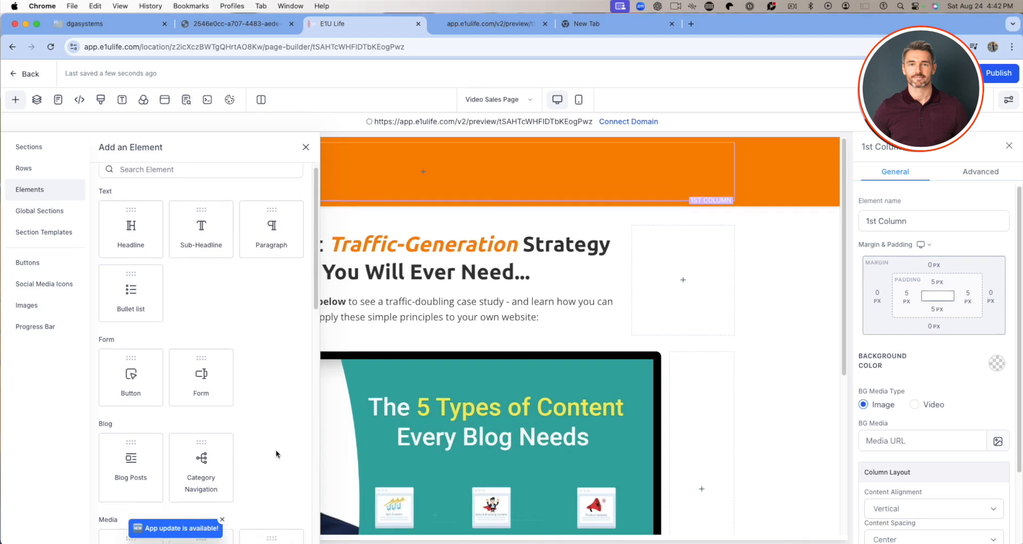
{"action": "scroll", "coordinate": [276, 451], "scroll_direction": "down", "scroll_amount": 1}
{"action": "left_click", "coordinate": [271, 458]}
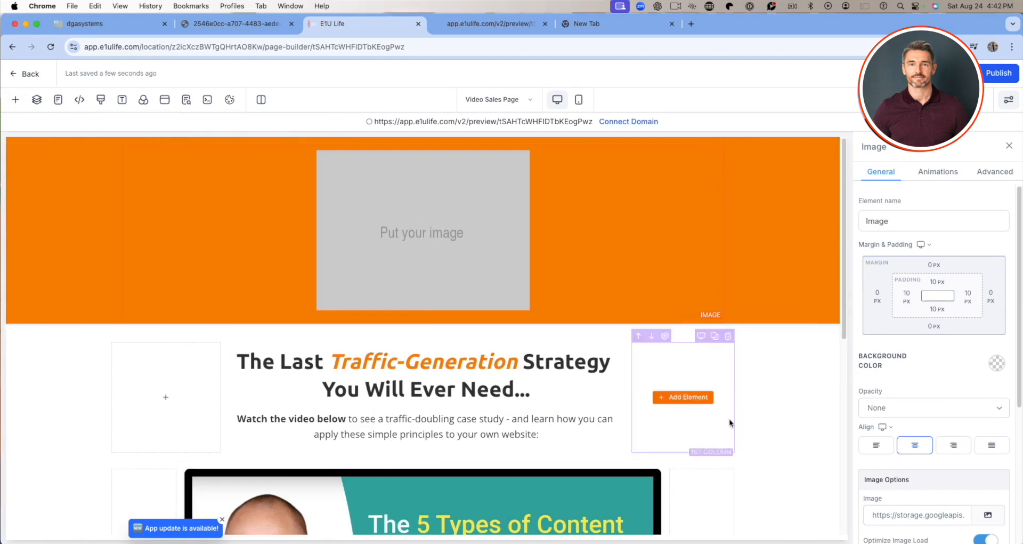
Open the media storage for the header's Image element and examine its files and the Relocated Item, Sun Root Landscaping and User Uploads folders.
{"action": "left_click", "coordinate": [988, 517]}
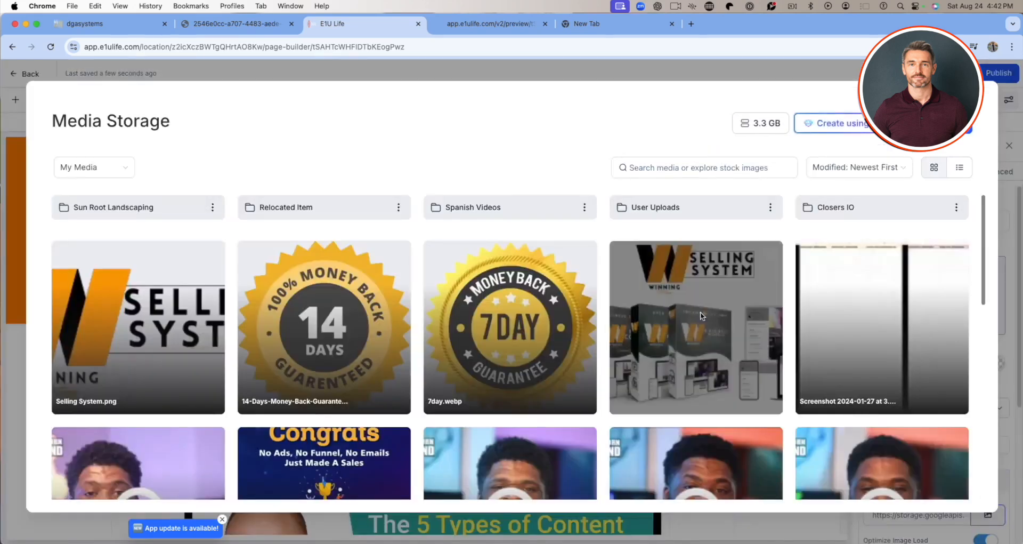
{"action": "scroll", "coordinate": [543, 310], "scroll_direction": "down", "scroll_amount": 10}
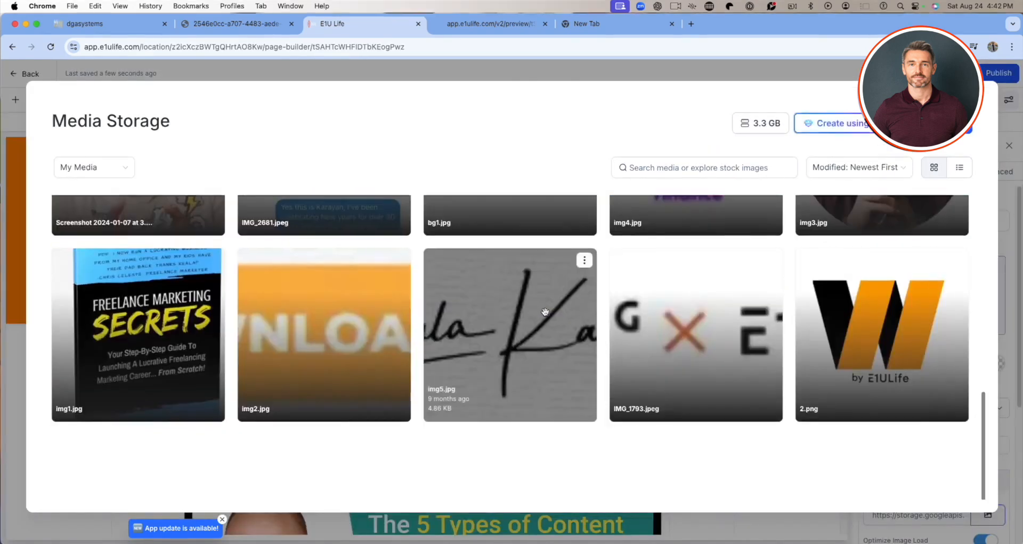
{"action": "scroll", "coordinate": [545, 311], "scroll_direction": "up", "scroll_amount": 10}
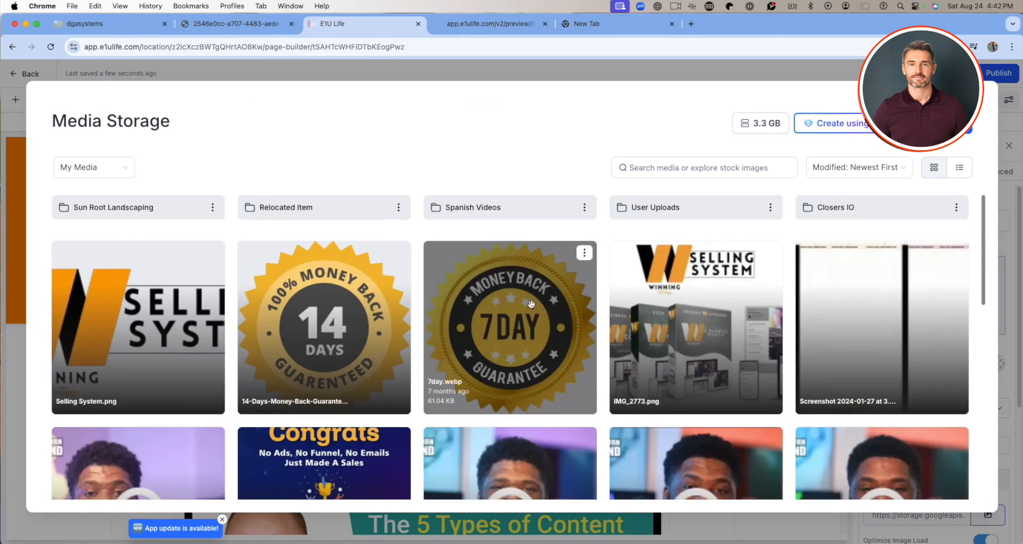
{"action": "left_click", "coordinate": [290, 213]}
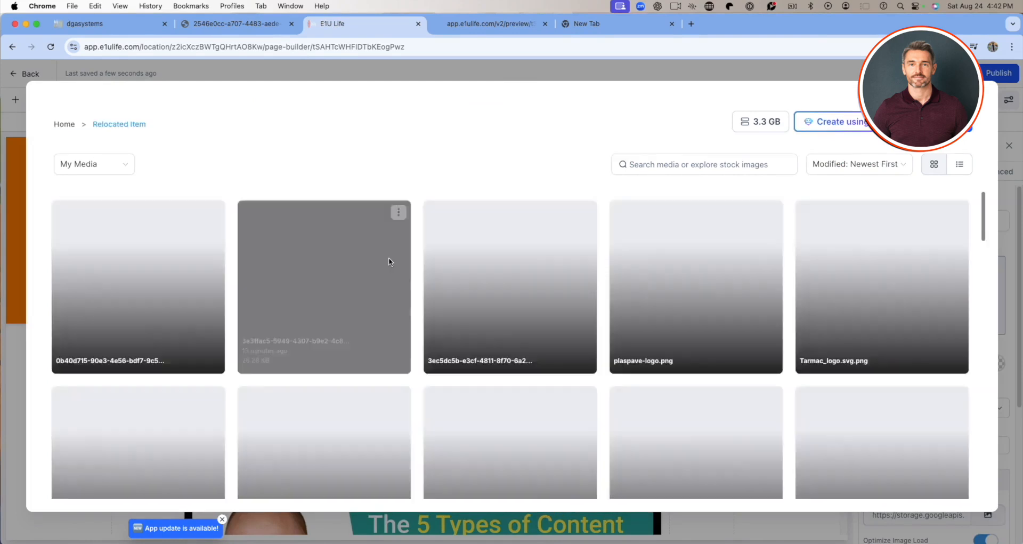
{"action": "scroll", "coordinate": [543, 311], "scroll_direction": "down", "scroll_amount": 5}
{"action": "scroll", "coordinate": [542, 312], "scroll_direction": "down", "scroll_amount": 6}
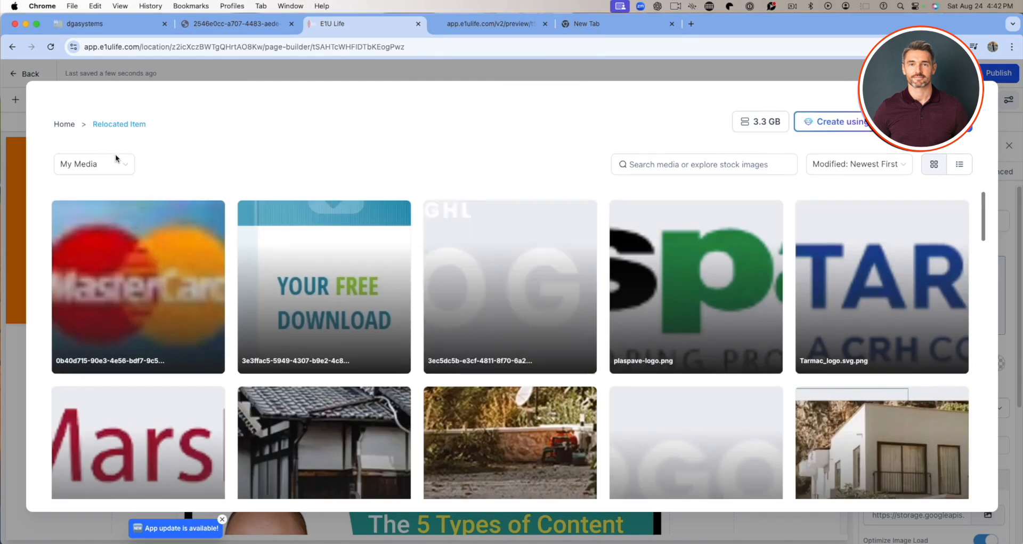
{"action": "left_click", "coordinate": [66, 125]}
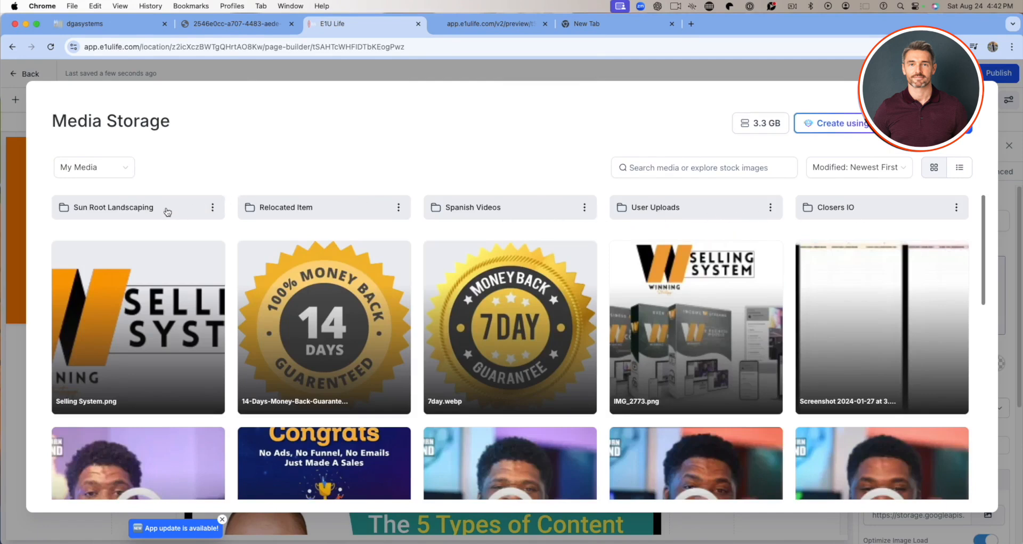
{"action": "left_click", "coordinate": [168, 212]}
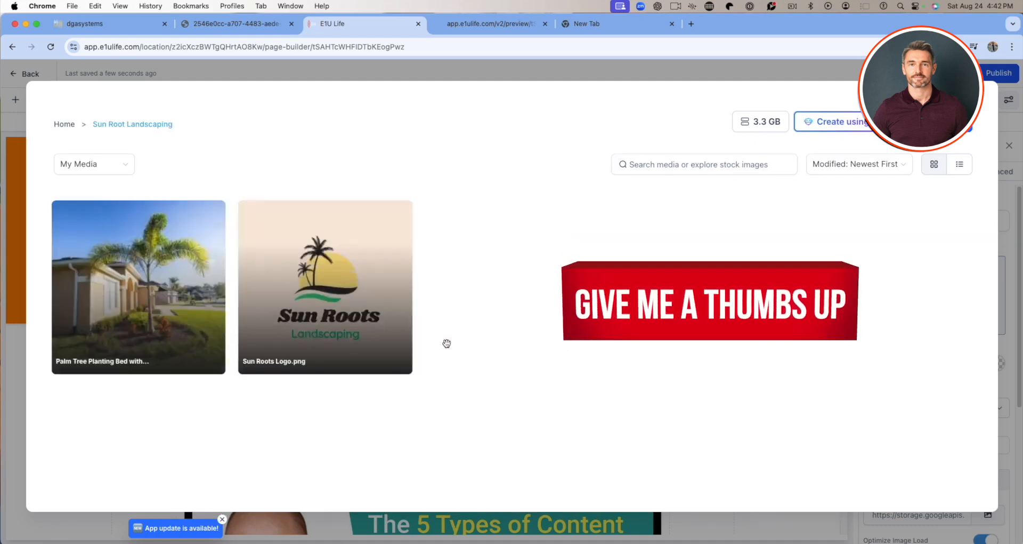
{"action": "left_click", "coordinate": [66, 125]}
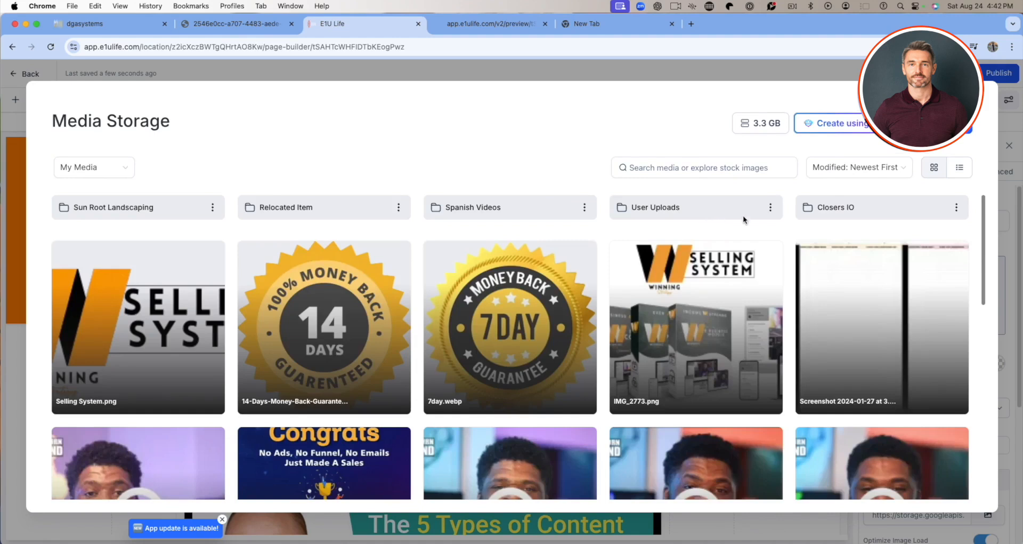
{"action": "left_click", "coordinate": [755, 215]}
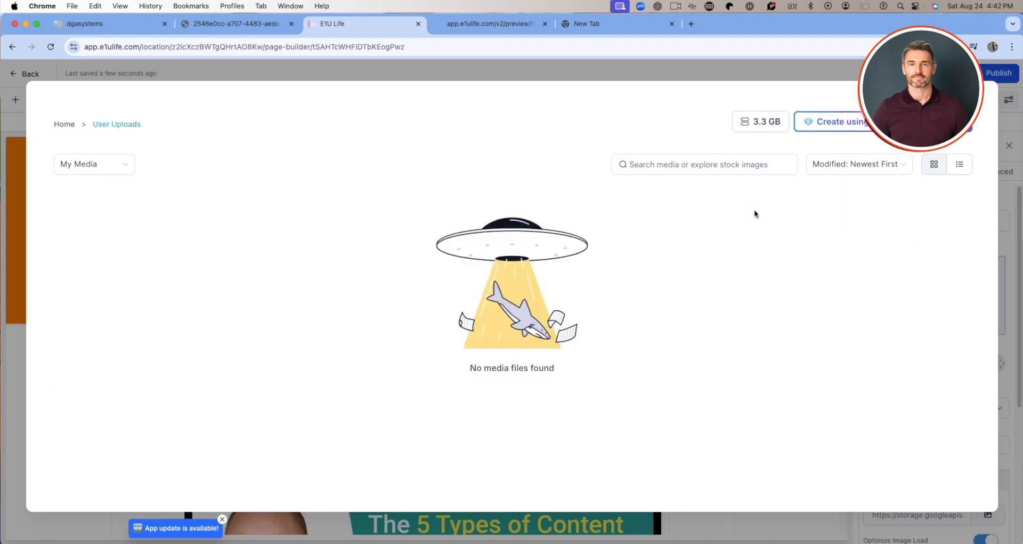
{"action": "left_click", "coordinate": [65, 124]}
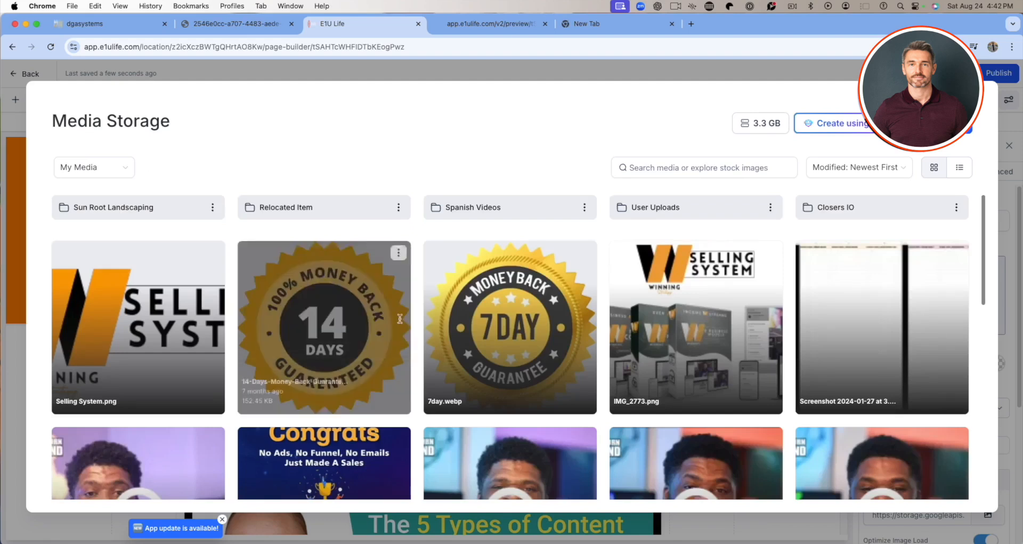
{"action": "scroll", "coordinate": [534, 418], "scroll_direction": "down", "scroll_amount": 10}
{"action": "scroll", "coordinate": [534, 417], "scroll_direction": "down", "scroll_amount": 5}
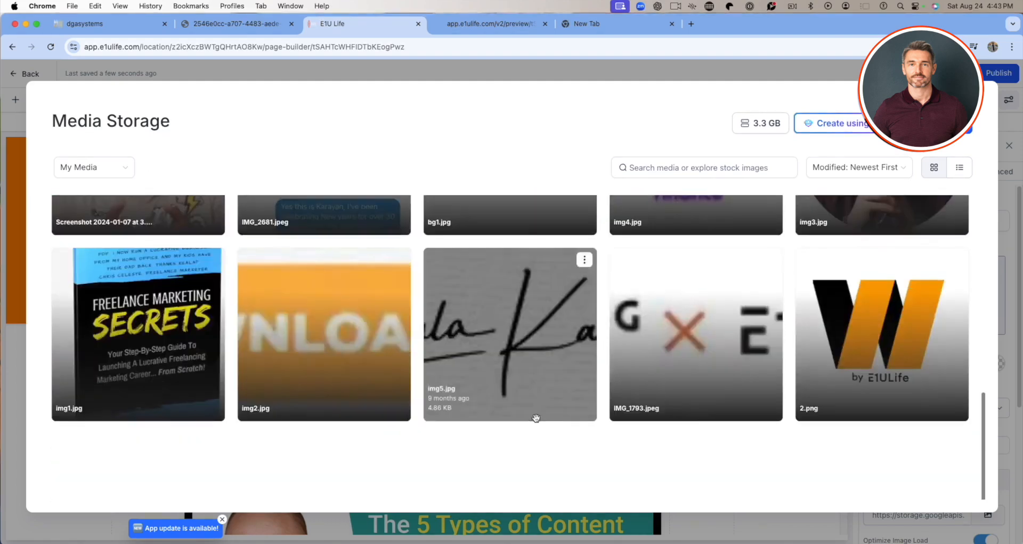
{"action": "scroll", "coordinate": [625, 448], "scroll_direction": "up", "scroll_amount": 15}
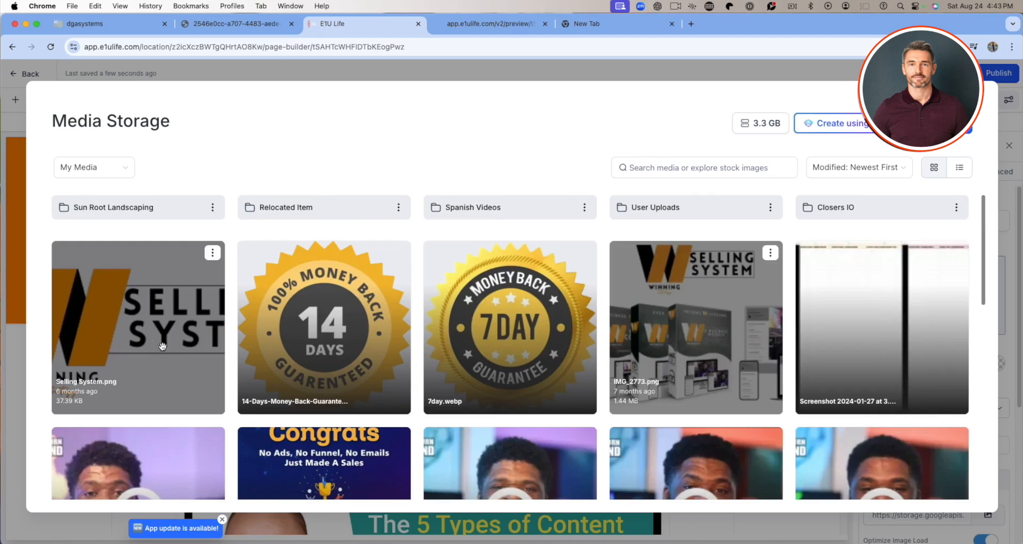
Try Selling System.png as the header's image, and delete the oversized image element.
{"action": "left_click", "coordinate": [162, 346]}
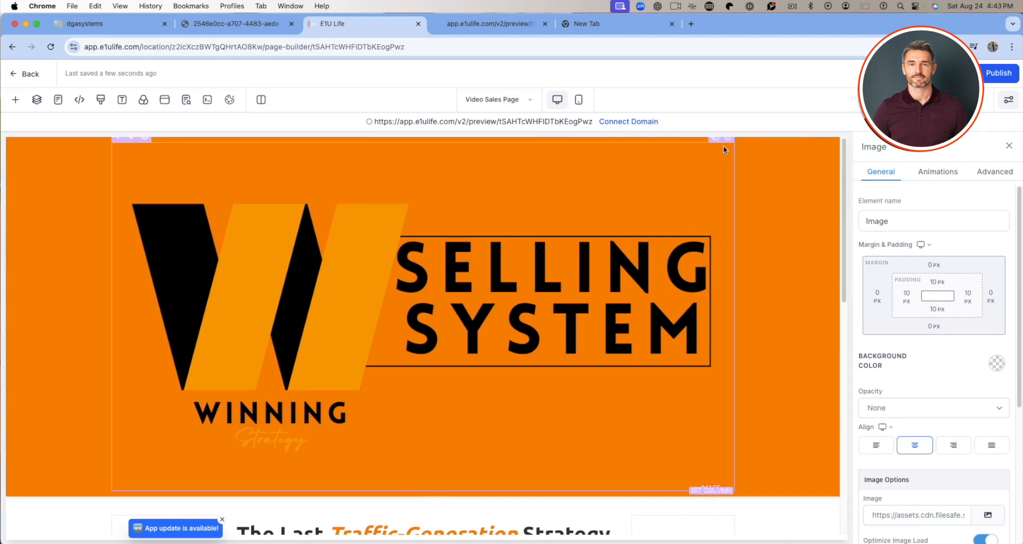
{"action": "key", "text": "Delete"}
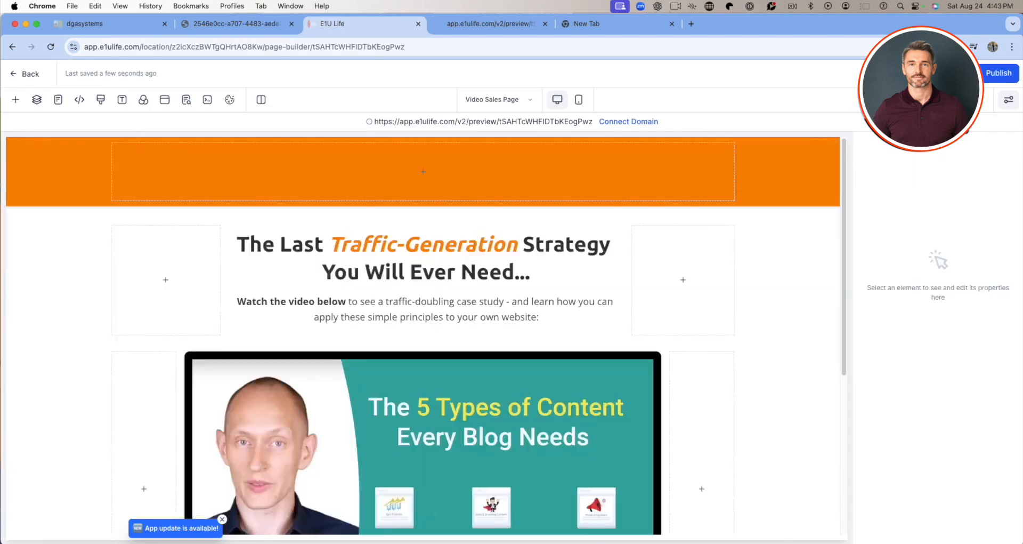
Undo the header image changes back to the original small Winning Selling System logo and open its image settings.
{"action": "key", "text": "super+z"}
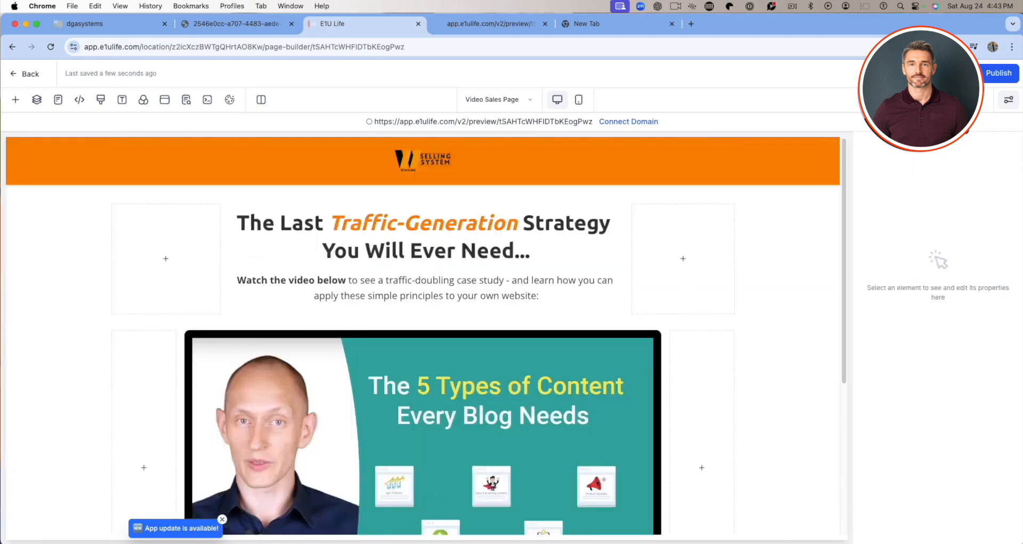
{"action": "left_click", "coordinate": [434, 159]}
{"action": "scroll", "coordinate": [945, 458], "scroll_direction": "down", "scroll_amount": 3}
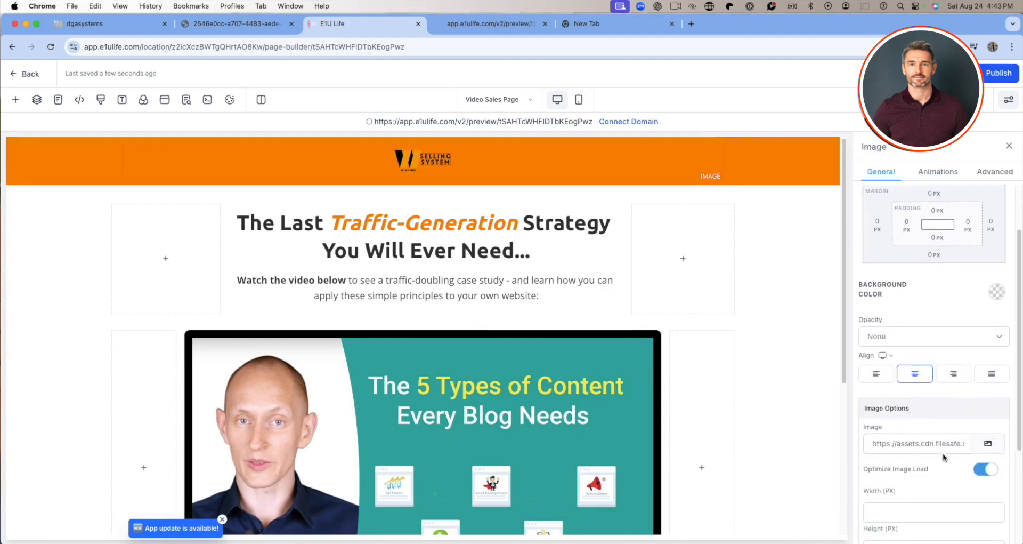
Set the Header section's background color to white and save the page.
{"action": "left_click", "coordinate": [817, 167]}
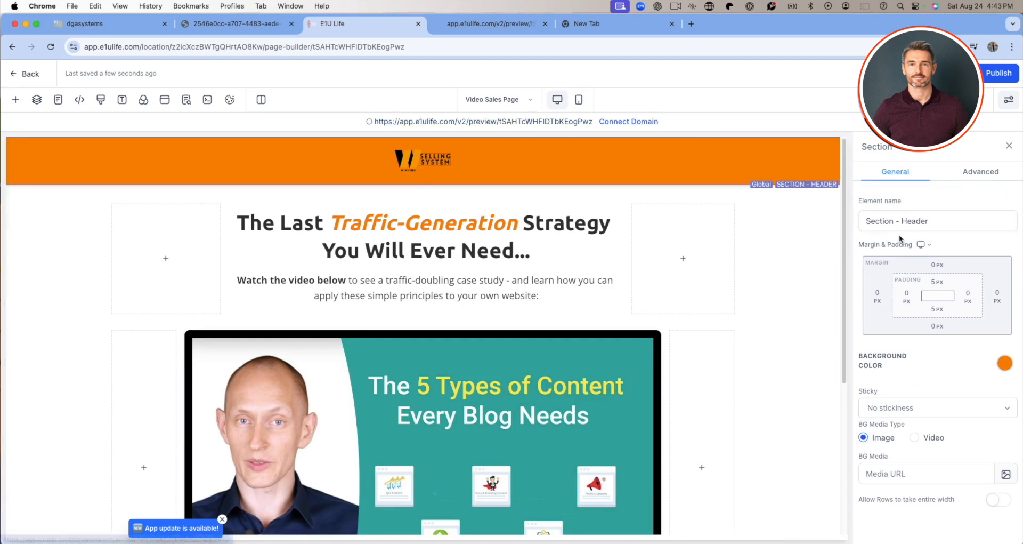
{"action": "left_click", "coordinate": [1004, 364]}
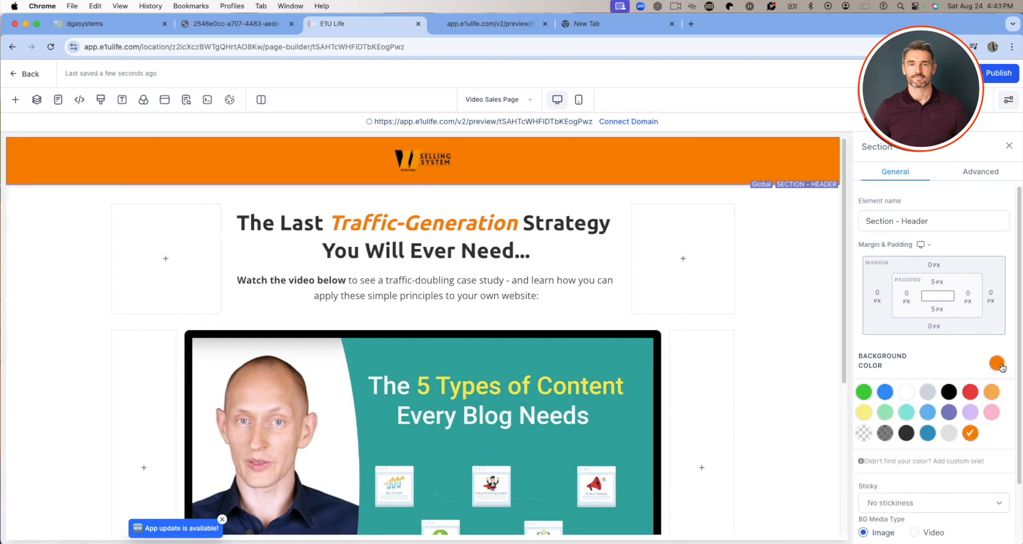
{"action": "left_click", "coordinate": [906, 391]}
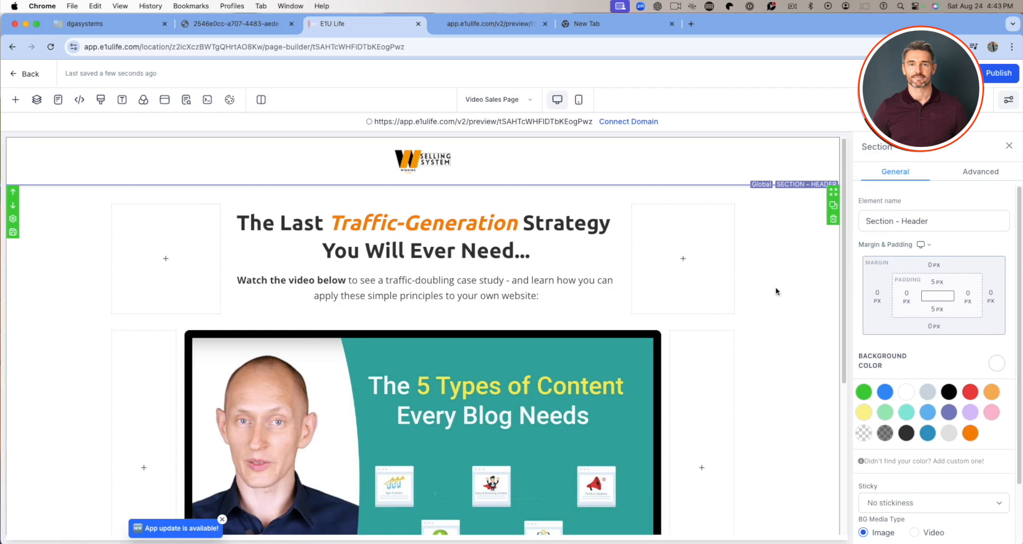
{"action": "left_click", "coordinate": [958, 73]}
Look through the Video Sales Page in its open preview.
{"action": "left_click", "coordinate": [618, 337]}
{"action": "key", "text": "ctrl+Tab"}
{"action": "scroll", "coordinate": [906, 417], "scroll_direction": "down", "scroll_amount": 10}
{"action": "scroll", "coordinate": [906, 417], "scroll_direction": "up", "scroll_amount": 10}
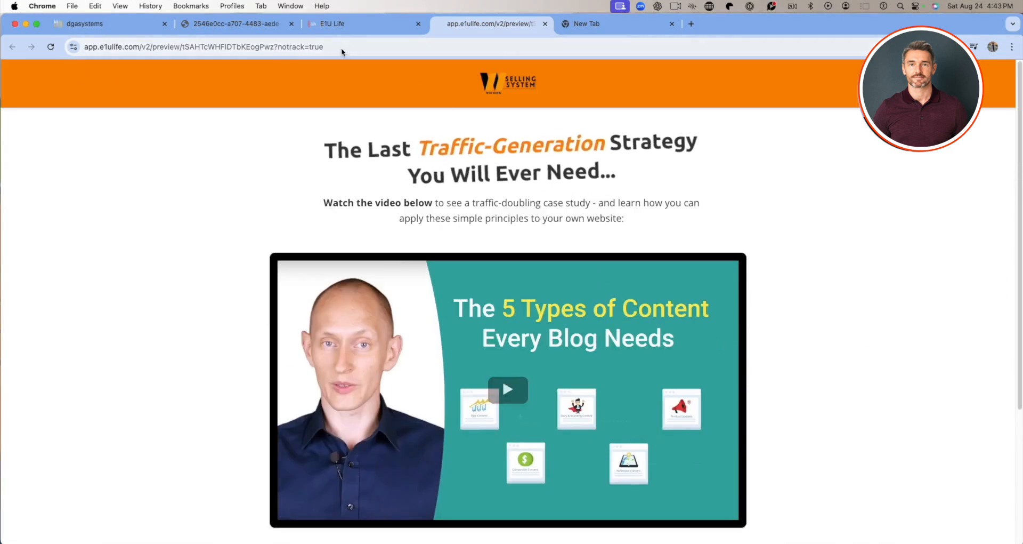
Return to the page builder and examine the entrance animation options of the main headline.
{"action": "left_click", "coordinate": [341, 23]}
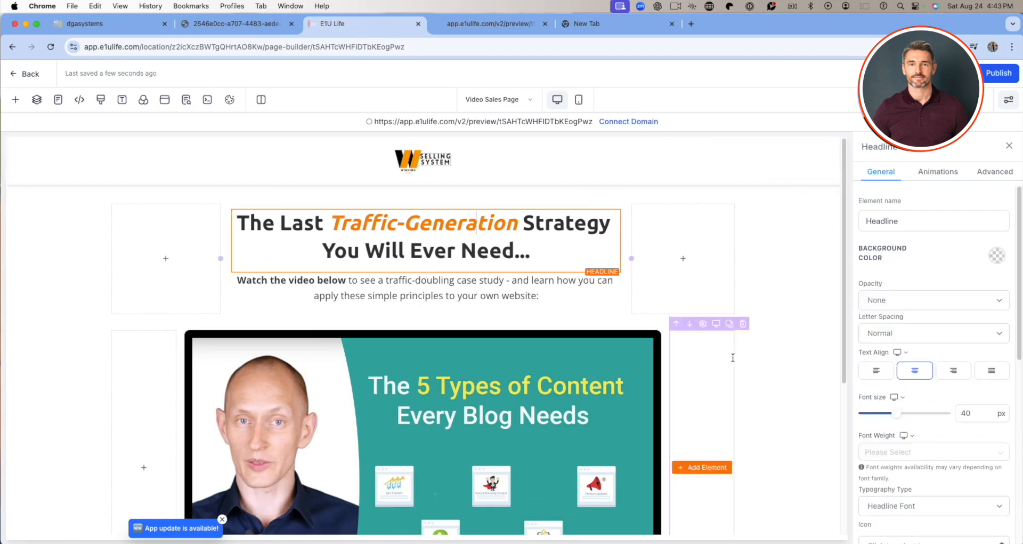
{"action": "left_click", "coordinate": [937, 177]}
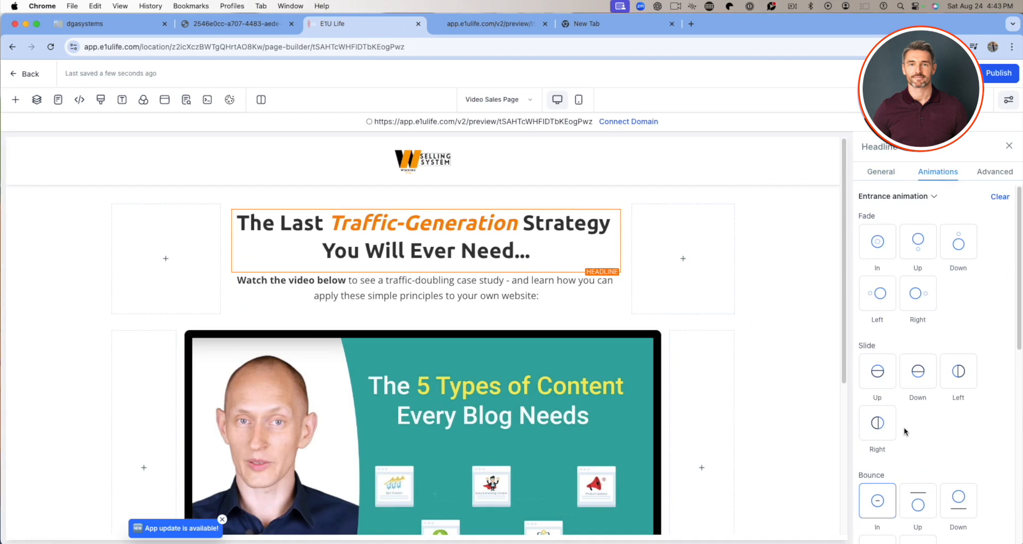
{"action": "scroll", "coordinate": [904, 430], "scroll_direction": "down", "scroll_amount": 1}
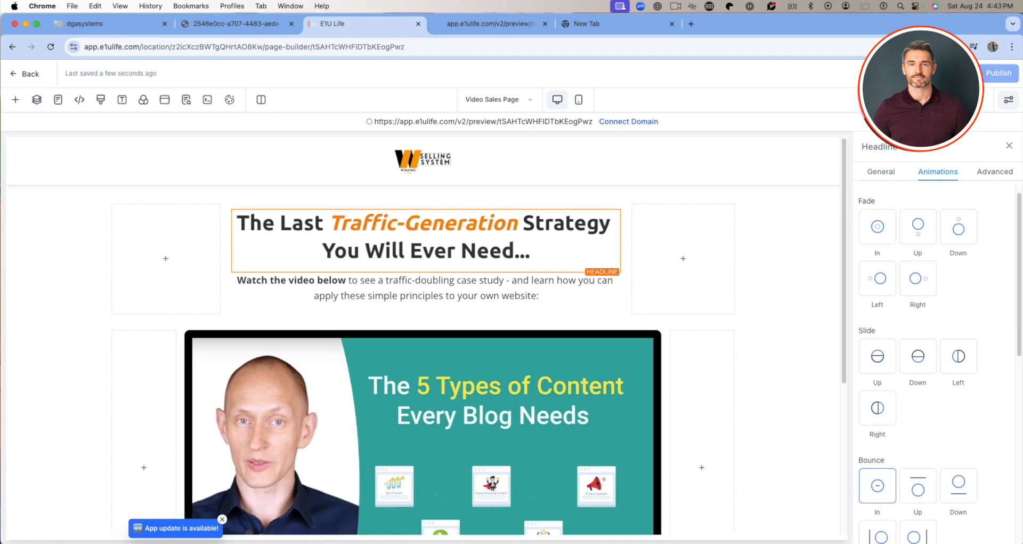
Reload the Video Sales Page preview and check the page from the header down to the footer.
{"action": "left_click", "coordinate": [513, 24]}
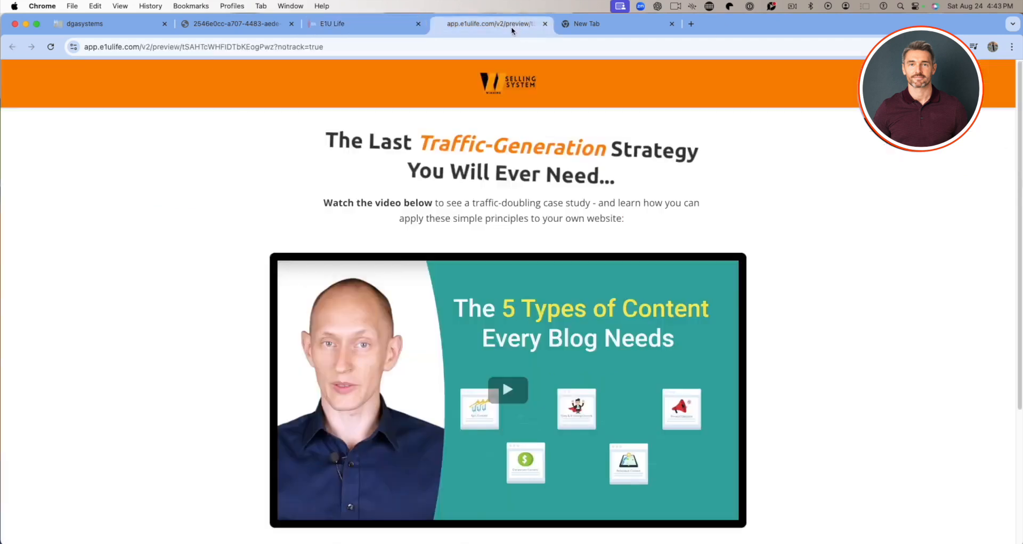
{"action": "left_click", "coordinate": [50, 48]}
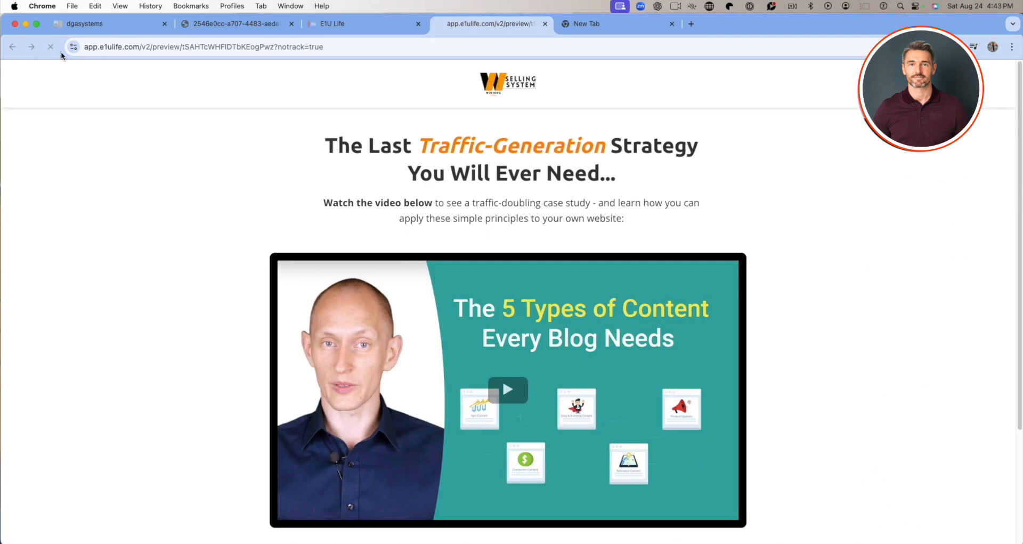
{"action": "scroll", "coordinate": [826, 389], "scroll_direction": "down", "scroll_amount": 3}
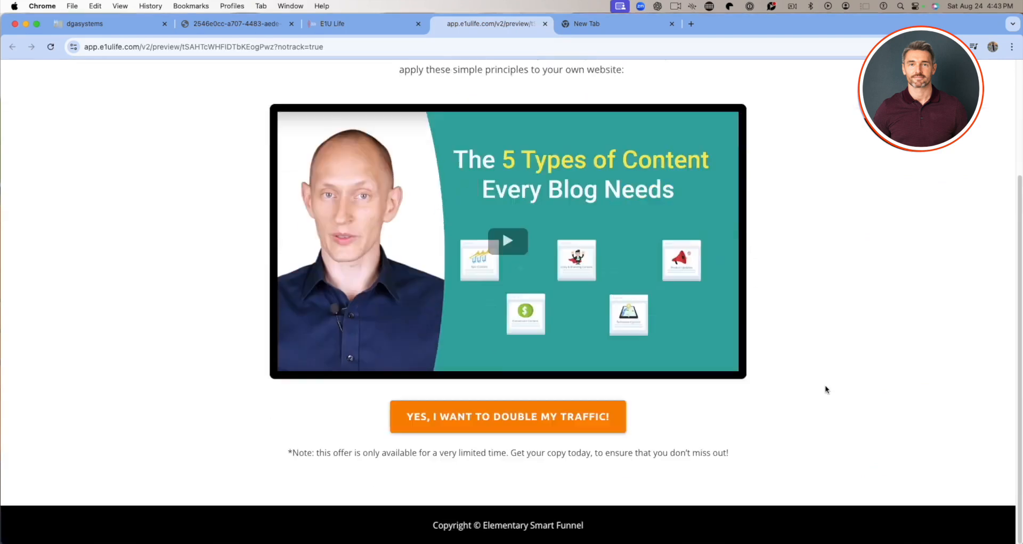
{"action": "scroll", "coordinate": [821, 392], "scroll_direction": "up", "scroll_amount": 3}
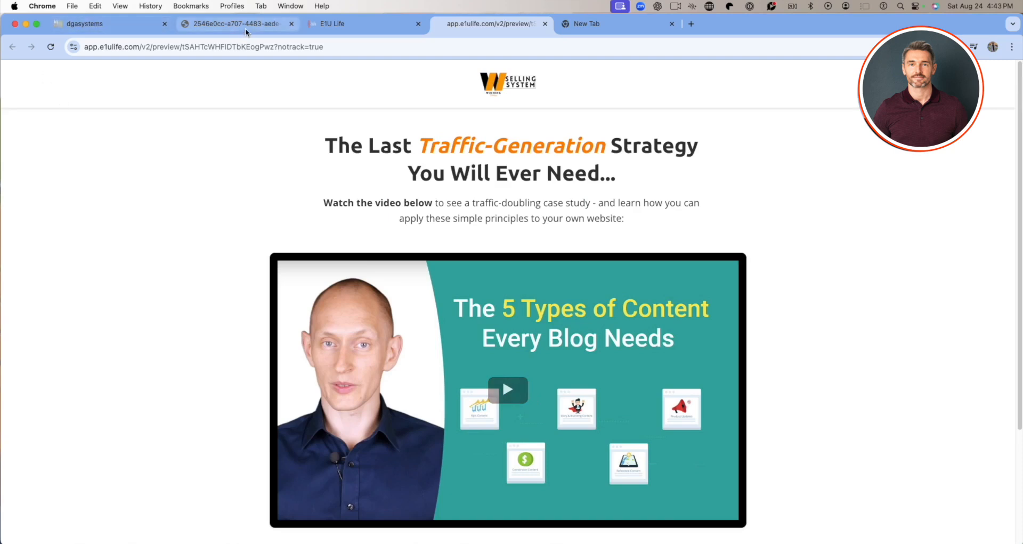
Return to the page builder and switch to editing the 1-Step Lead Generation page.
{"action": "left_click", "coordinate": [334, 26]}
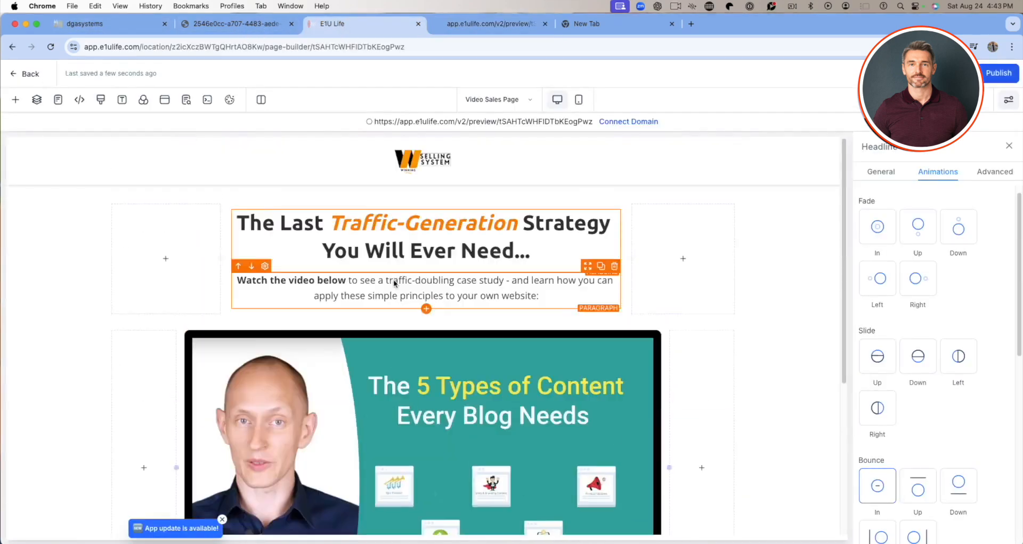
{"action": "left_click", "coordinate": [531, 101]}
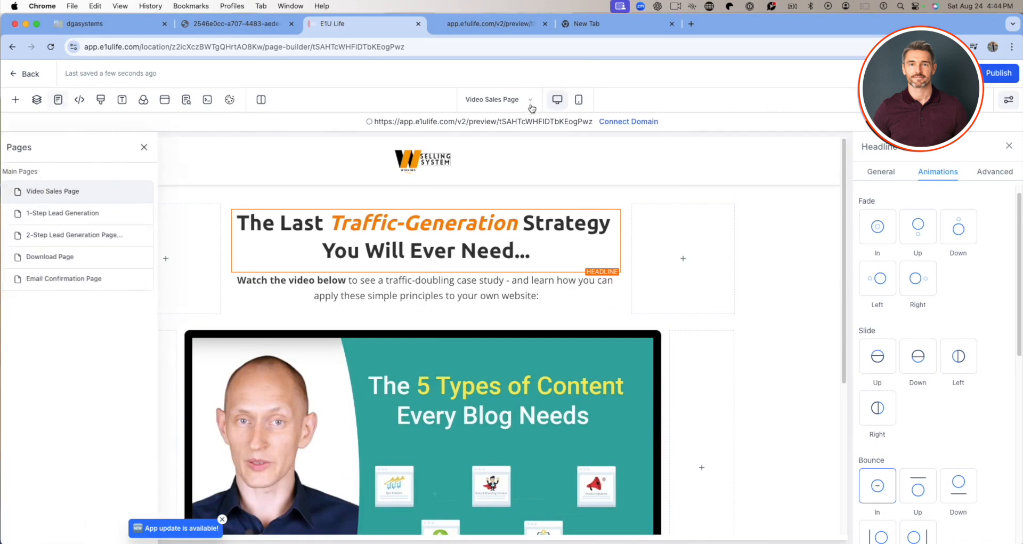
{"action": "left_click", "coordinate": [74, 216]}
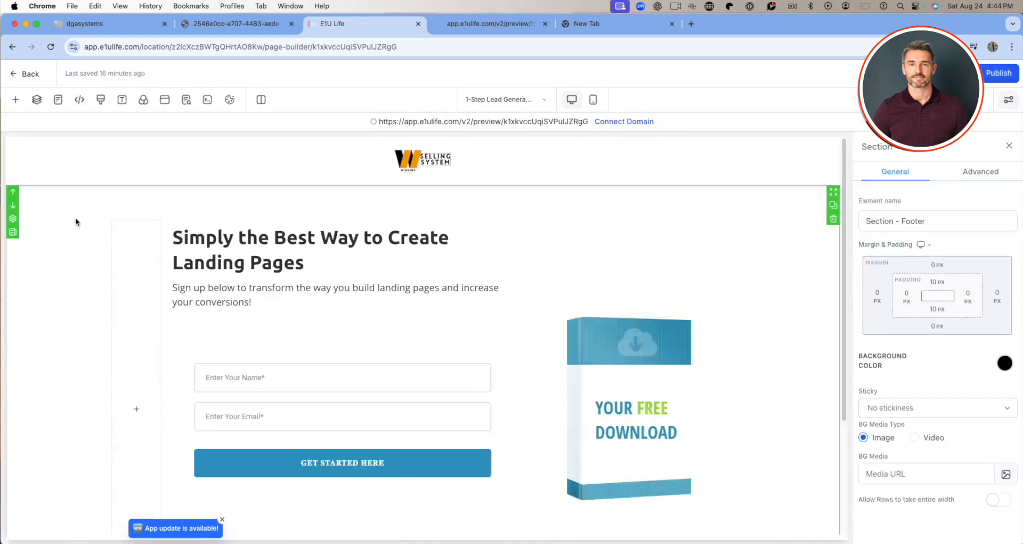
Examine the 1-Step Lead Generation page's headline, text and Get Started form settings, and return to the funnel's steps overview.
{"action": "left_click", "coordinate": [383, 268]}
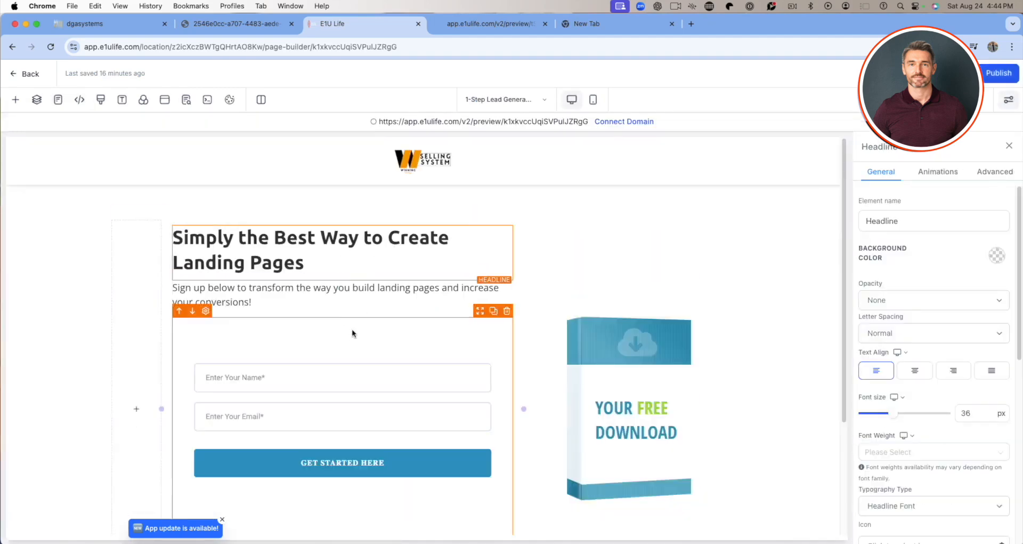
{"action": "left_click", "coordinate": [251, 301]}
{"action": "left_click", "coordinate": [349, 392]}
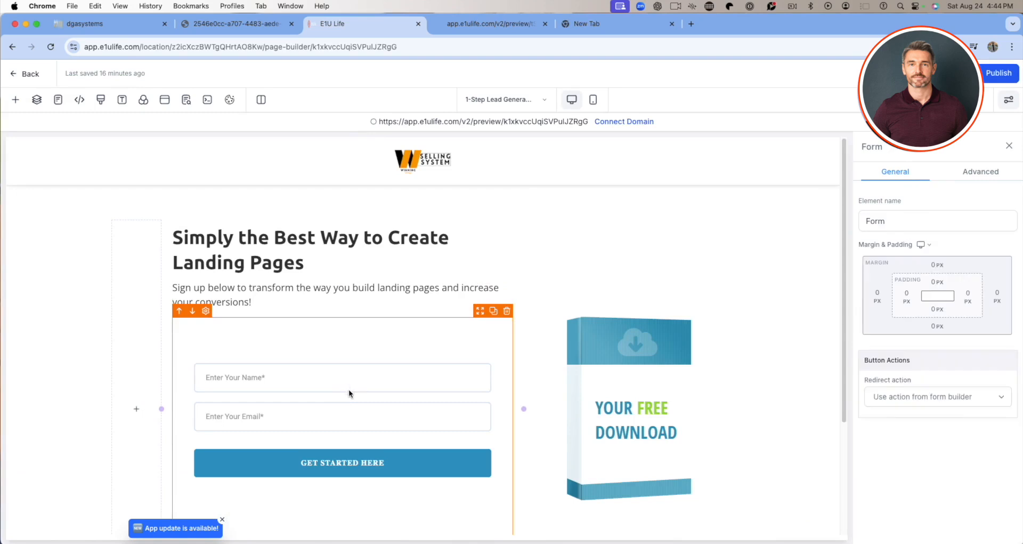
{"action": "scroll", "coordinate": [348, 392], "scroll_direction": "down", "scroll_amount": 3}
{"action": "scroll", "coordinate": [352, 405], "scroll_direction": "up", "scroll_amount": 3}
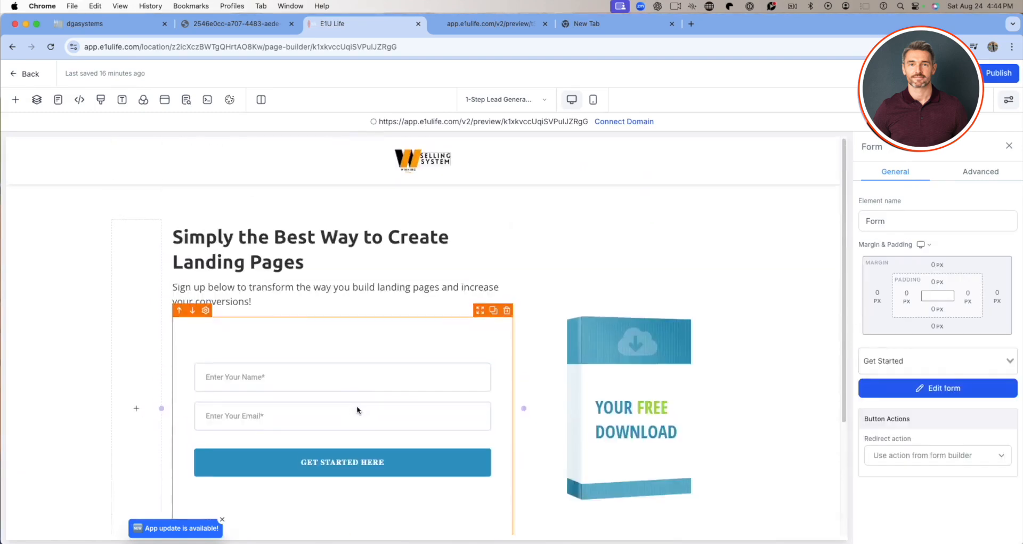
{"action": "scroll", "coordinate": [357, 408], "scroll_direction": "down", "scroll_amount": 2}
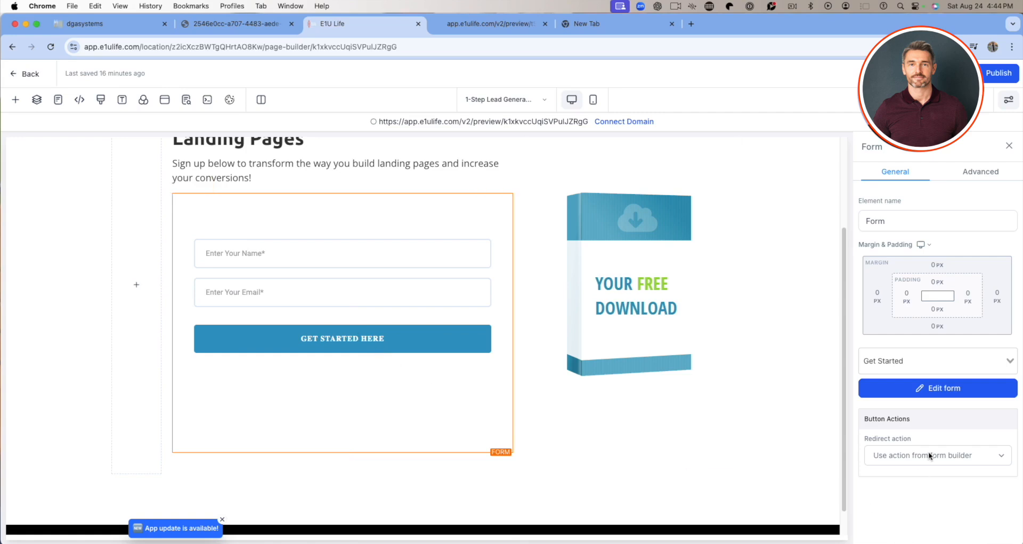
{"action": "scroll", "coordinate": [370, 376], "scroll_direction": "up", "scroll_amount": 3}
{"action": "scroll", "coordinate": [373, 384], "scroll_direction": "down", "scroll_amount": 3}
{"action": "scroll", "coordinate": [375, 382], "scroll_direction": "up", "scroll_amount": 3}
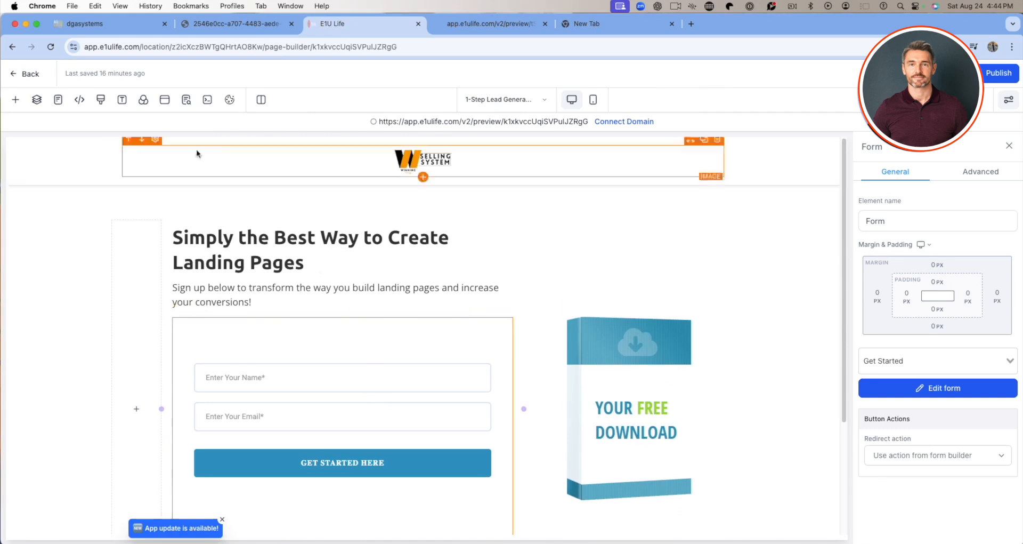
{"action": "left_click", "coordinate": [24, 73]}
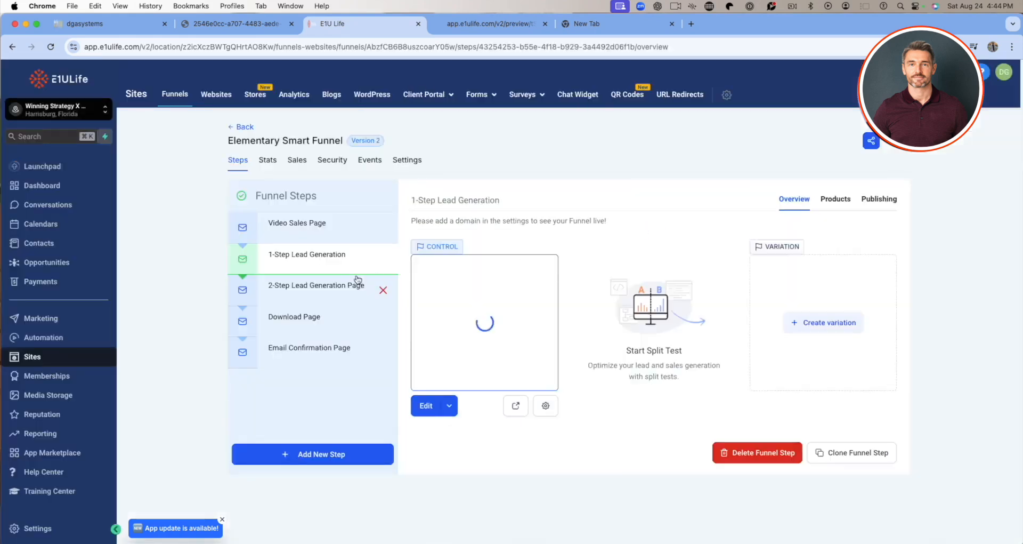